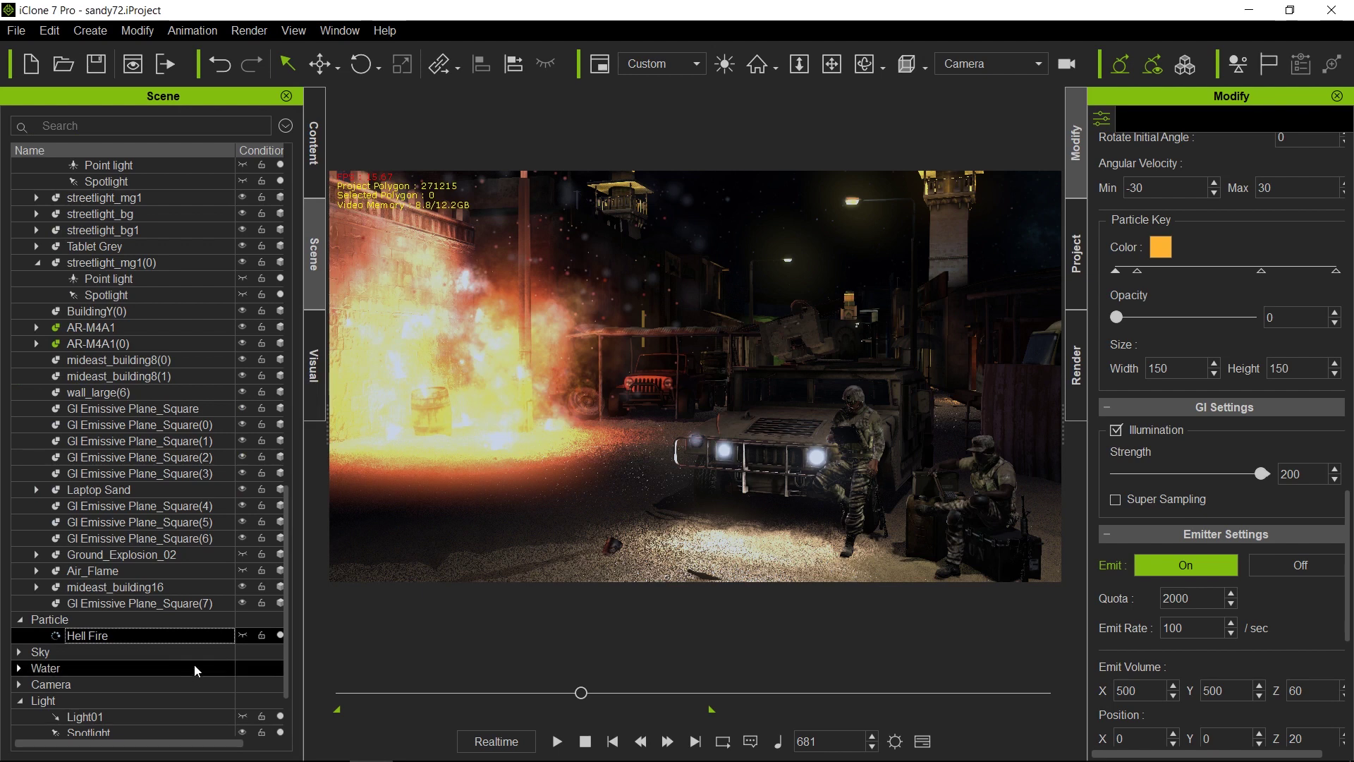
Deactivate the Hell Fire particle and return the project to the first frame
click(282, 636)
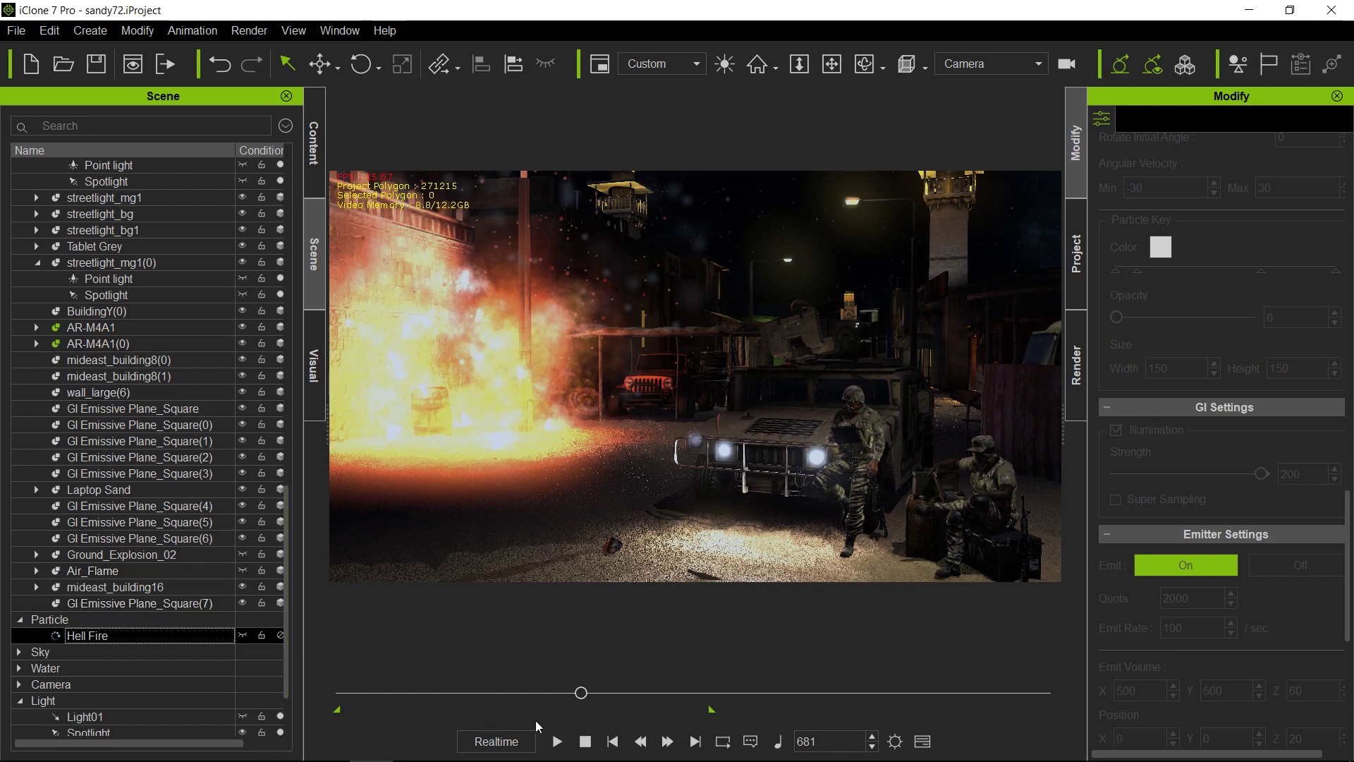
click(585, 741)
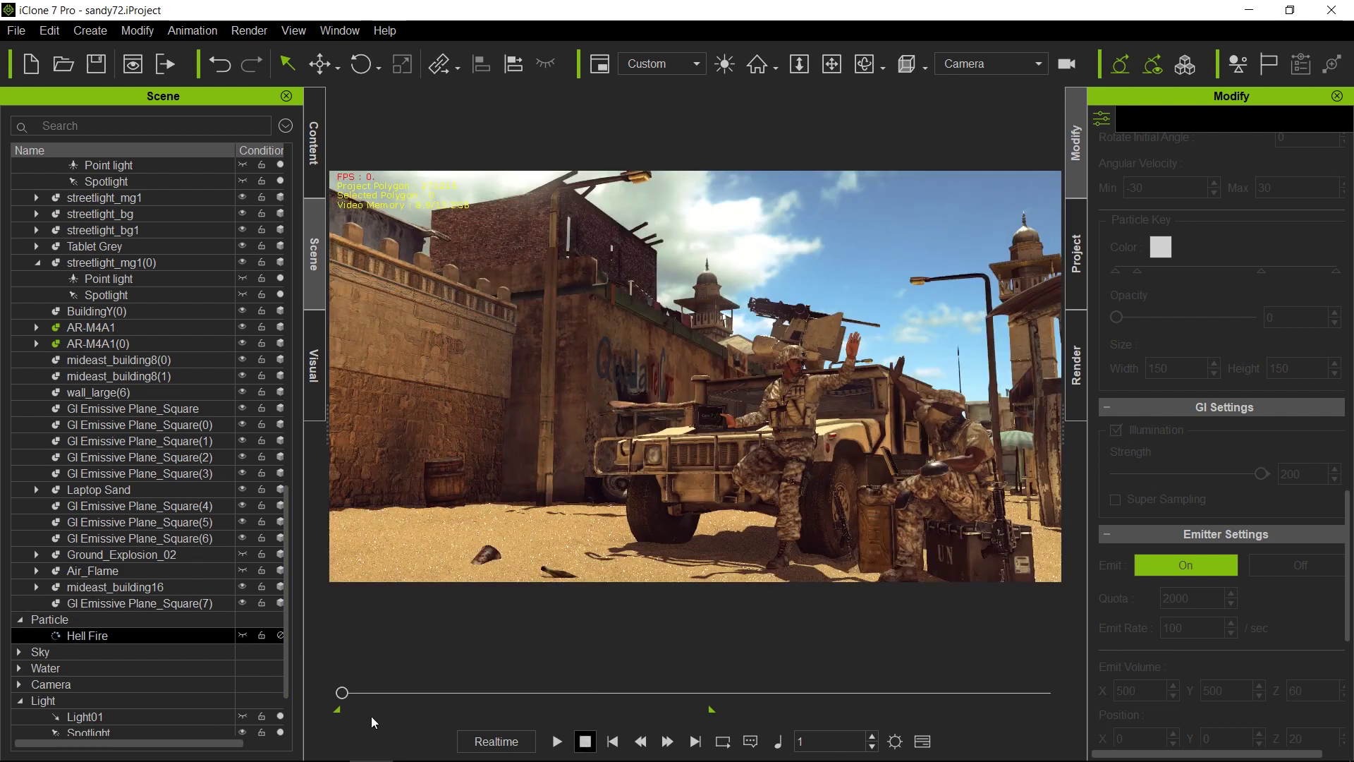
Remove the object animation from both Ground_Explosion_02 and Air_Flame
click(208, 553)
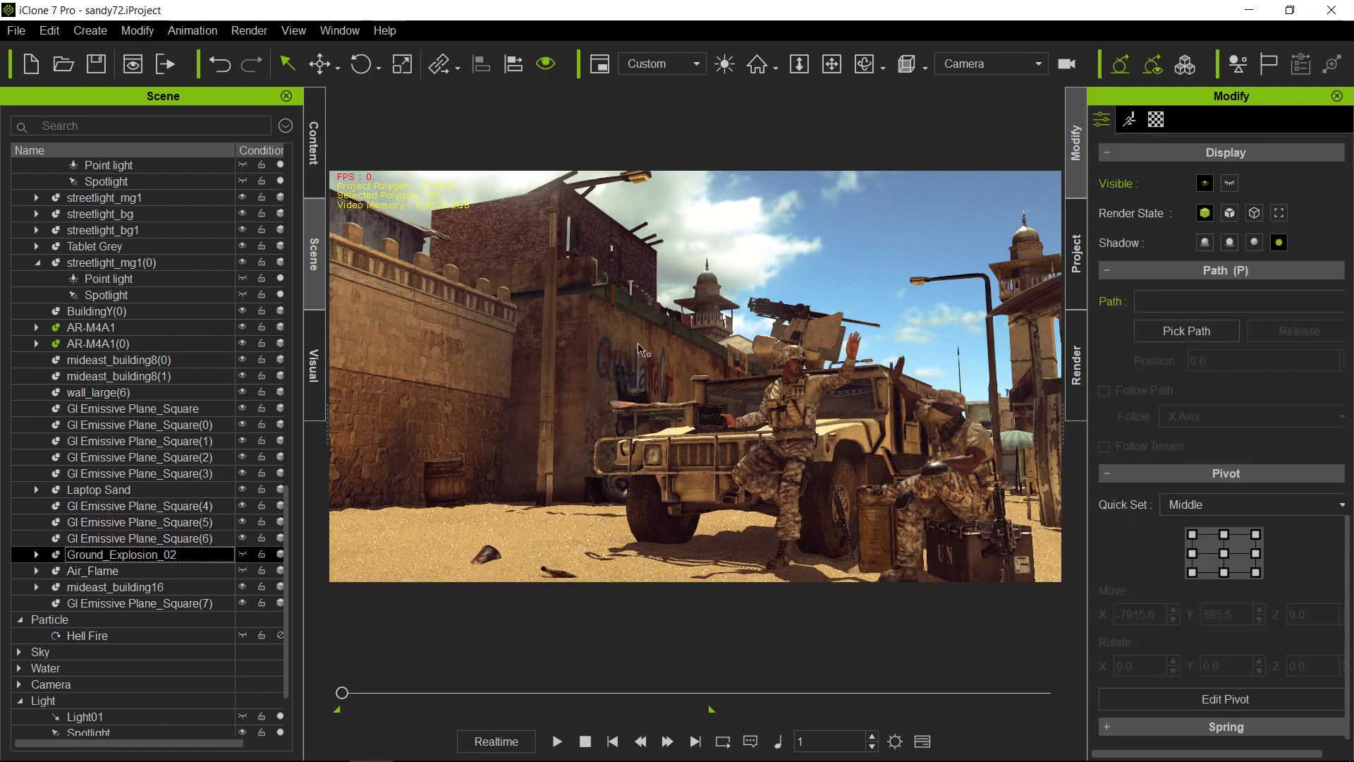
right_click(835, 233)
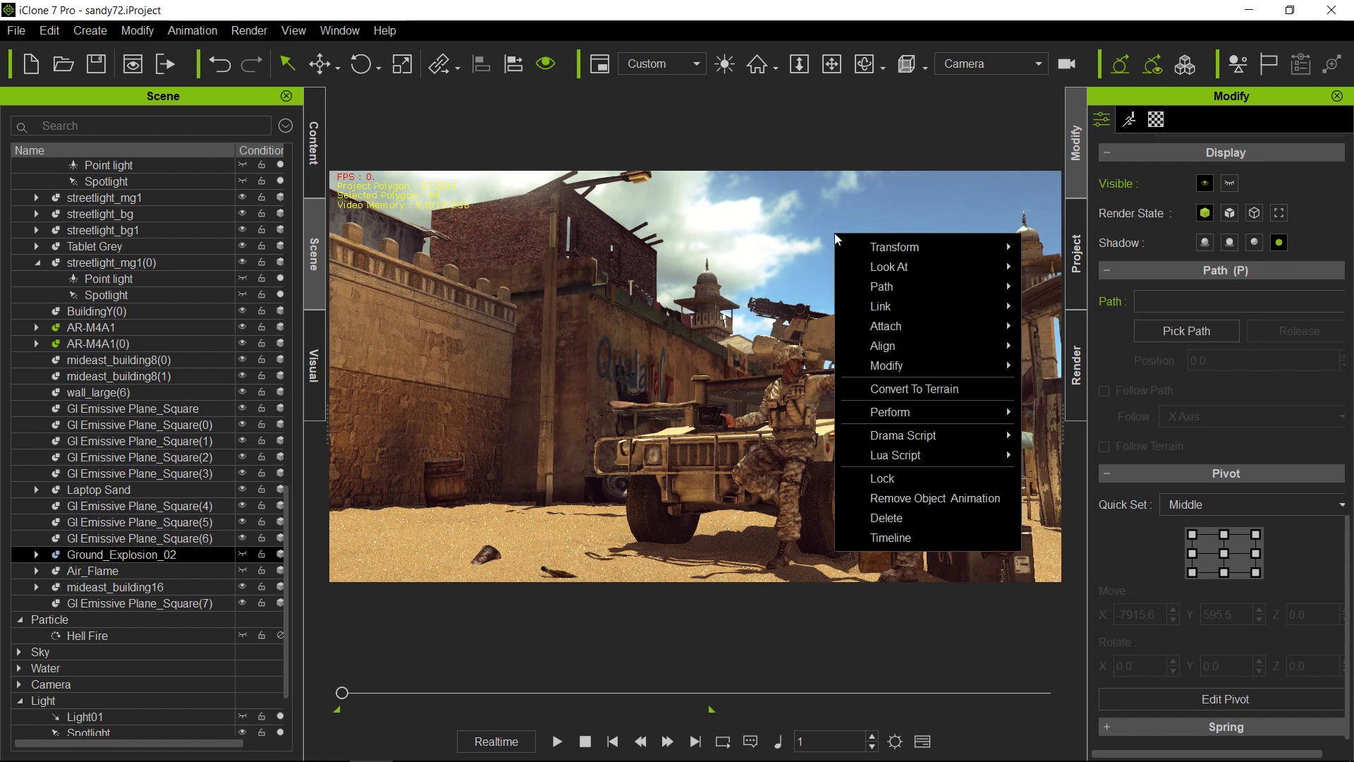
click(900, 498)
click(181, 570)
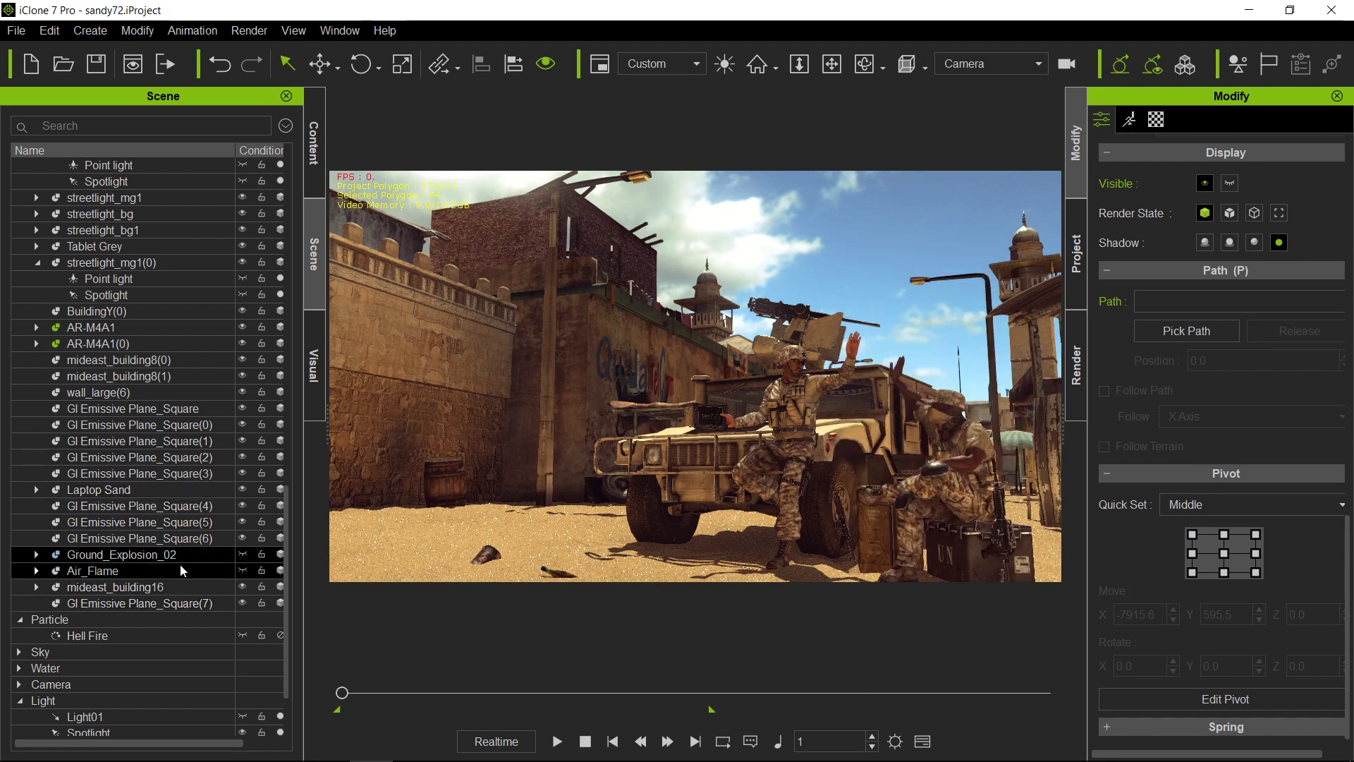
click(179, 566)
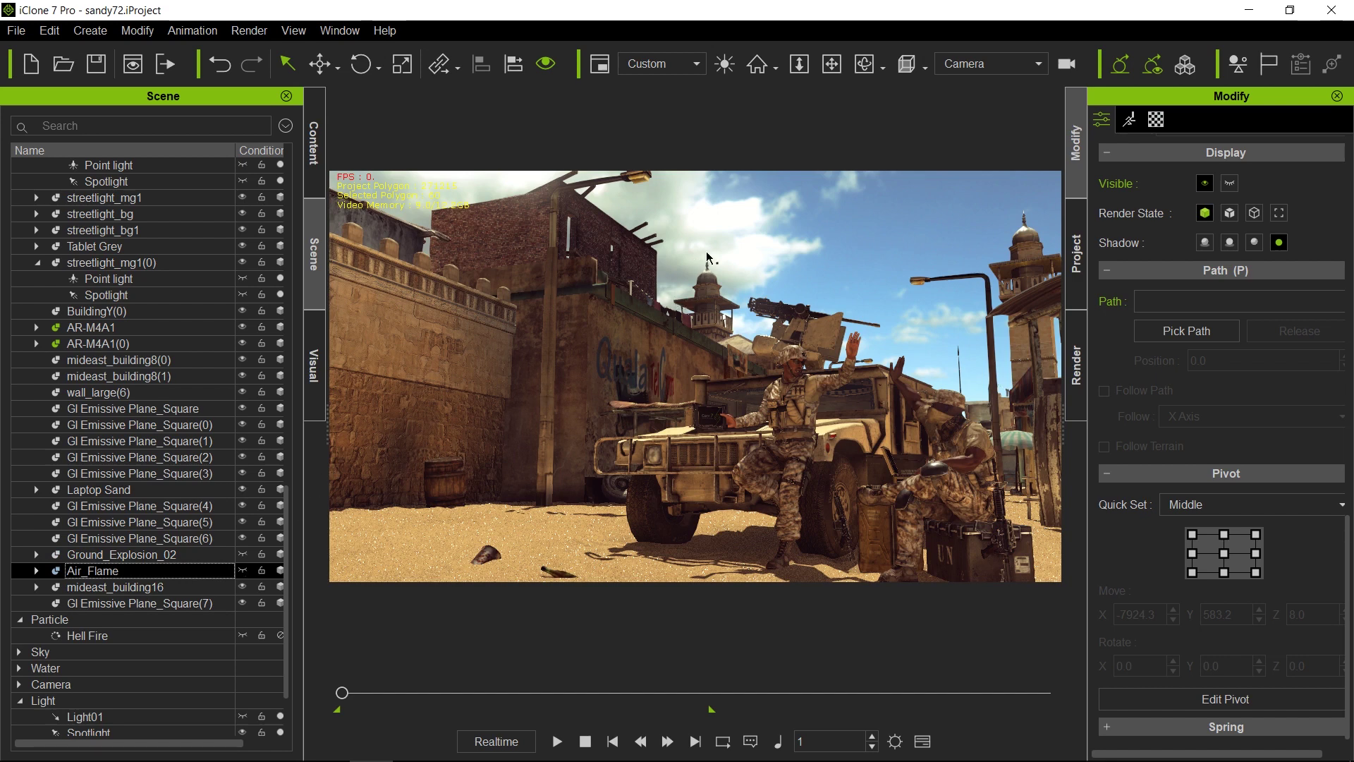
right_click(782, 222)
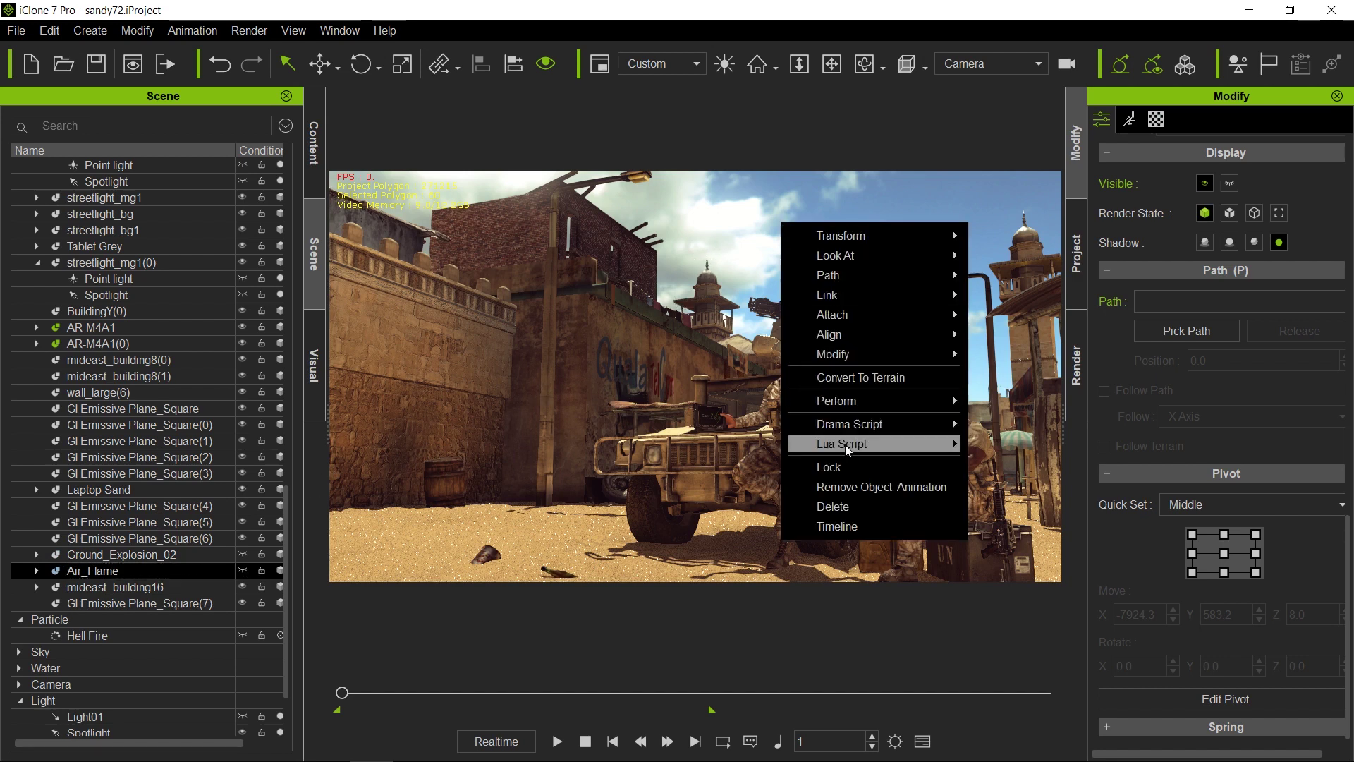
mouse_move(850, 451)
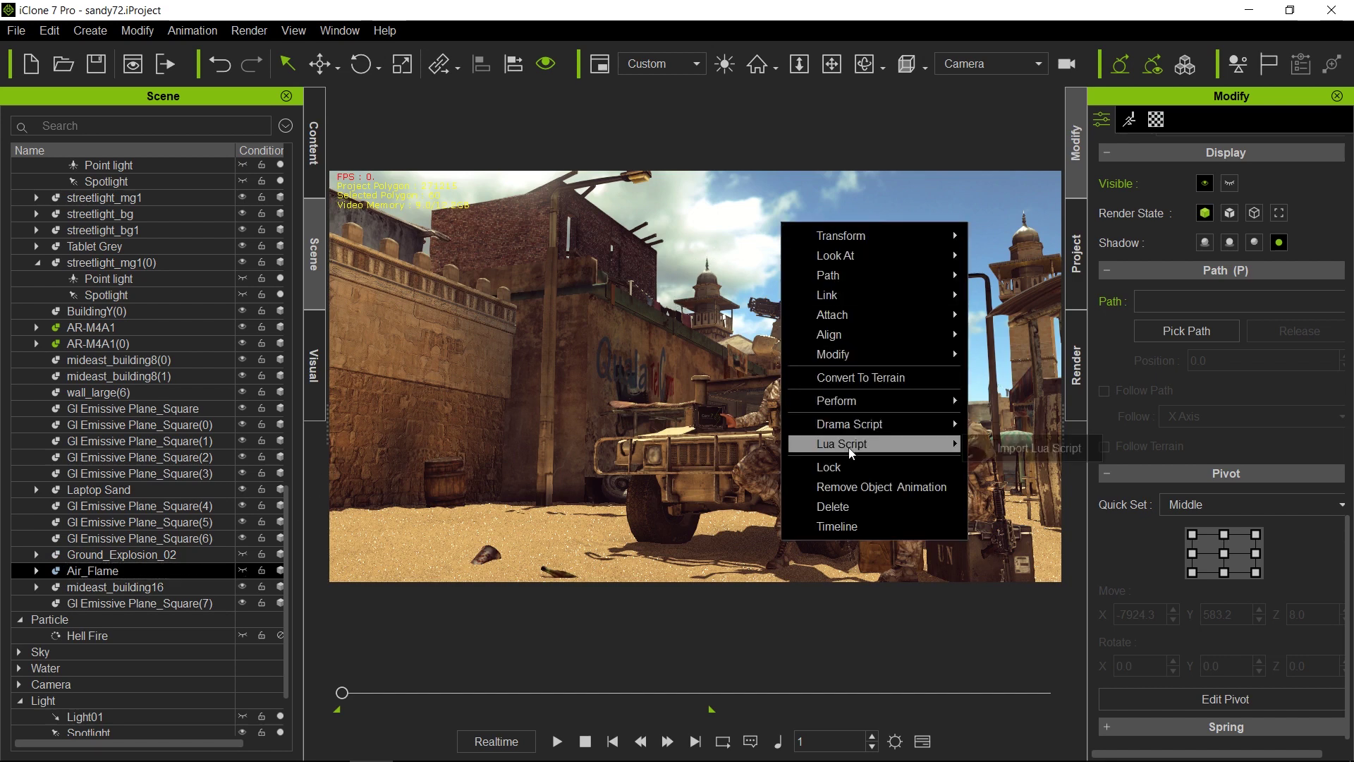
click(875, 491)
Play the animation briefly to check the street scene, and stop it back at the first frame
mouse_move(457, 759)
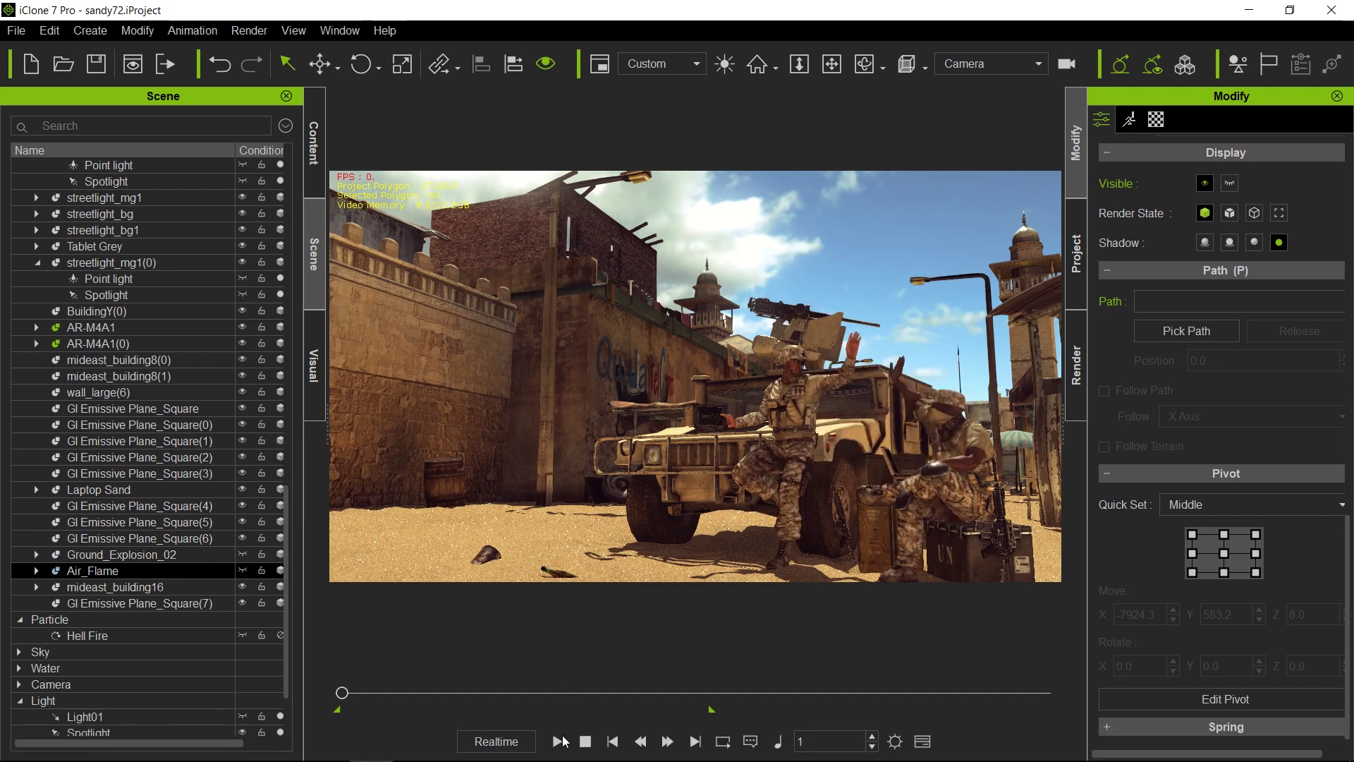
click(559, 741)
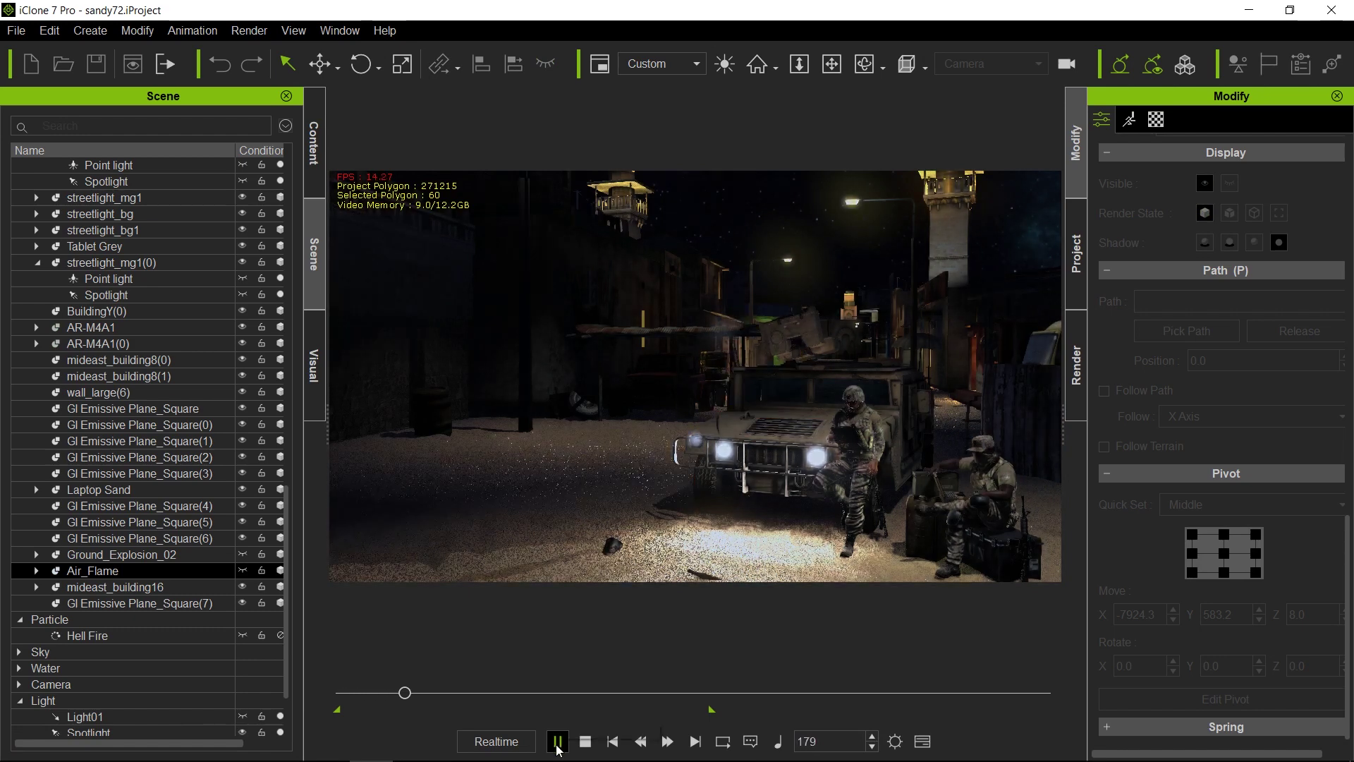
click(559, 746)
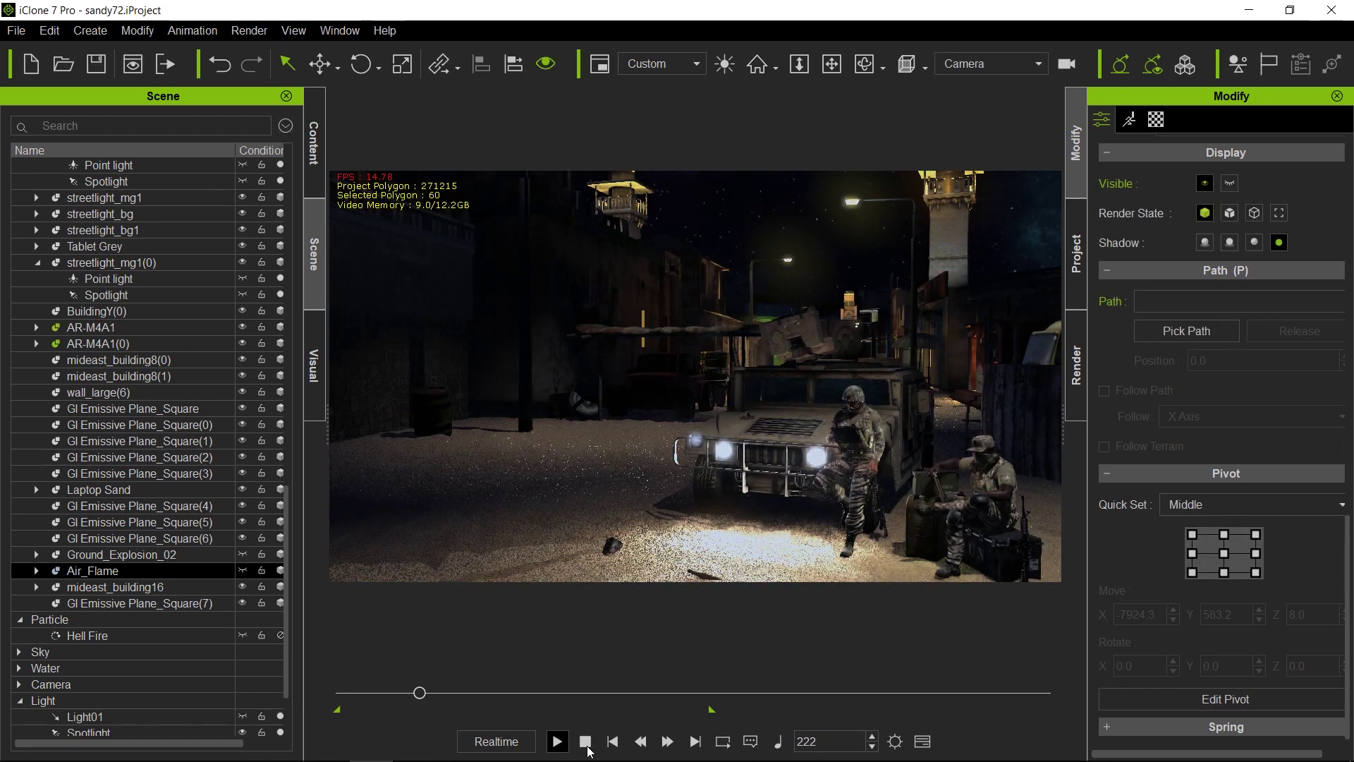
click(587, 746)
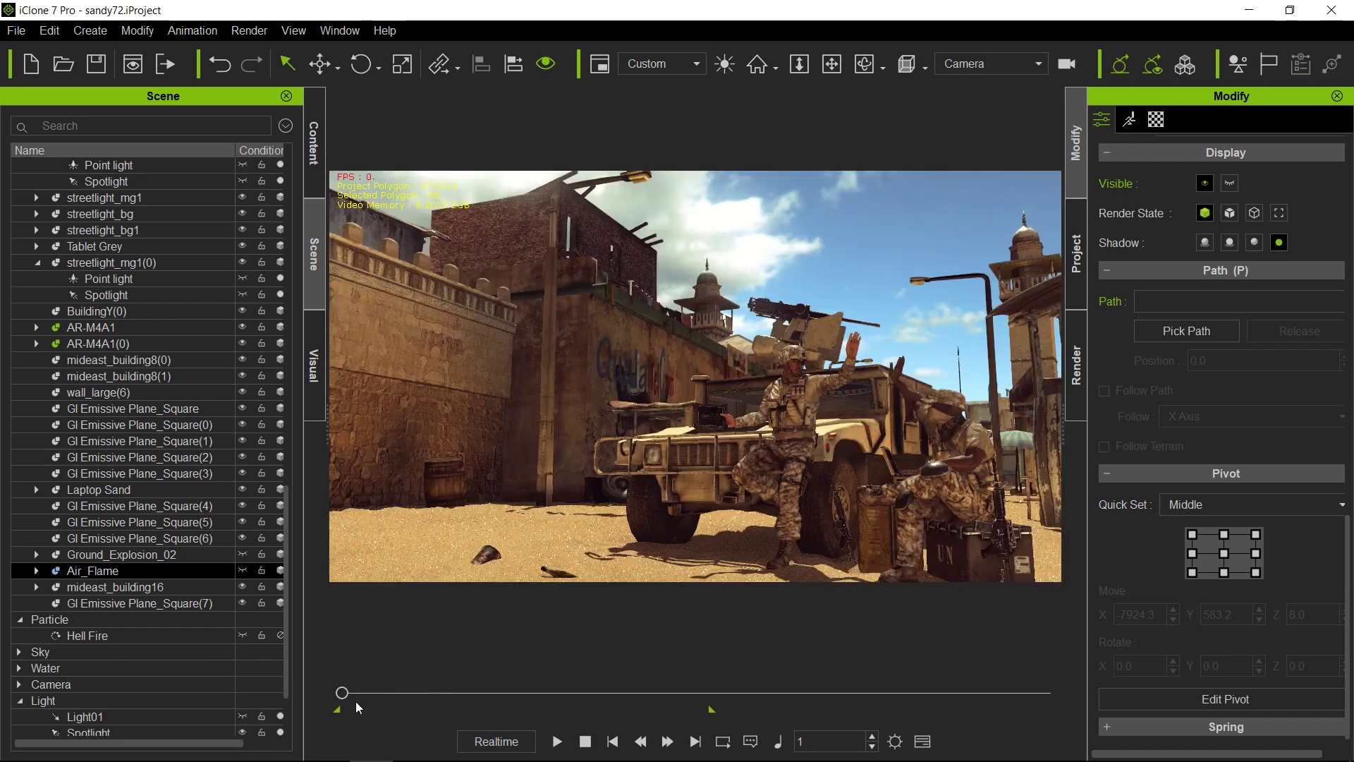
Advance the project to frame 3 and deactivate the Spotlight attached to streetlight_fg
drag(344, 700, 345, 698)
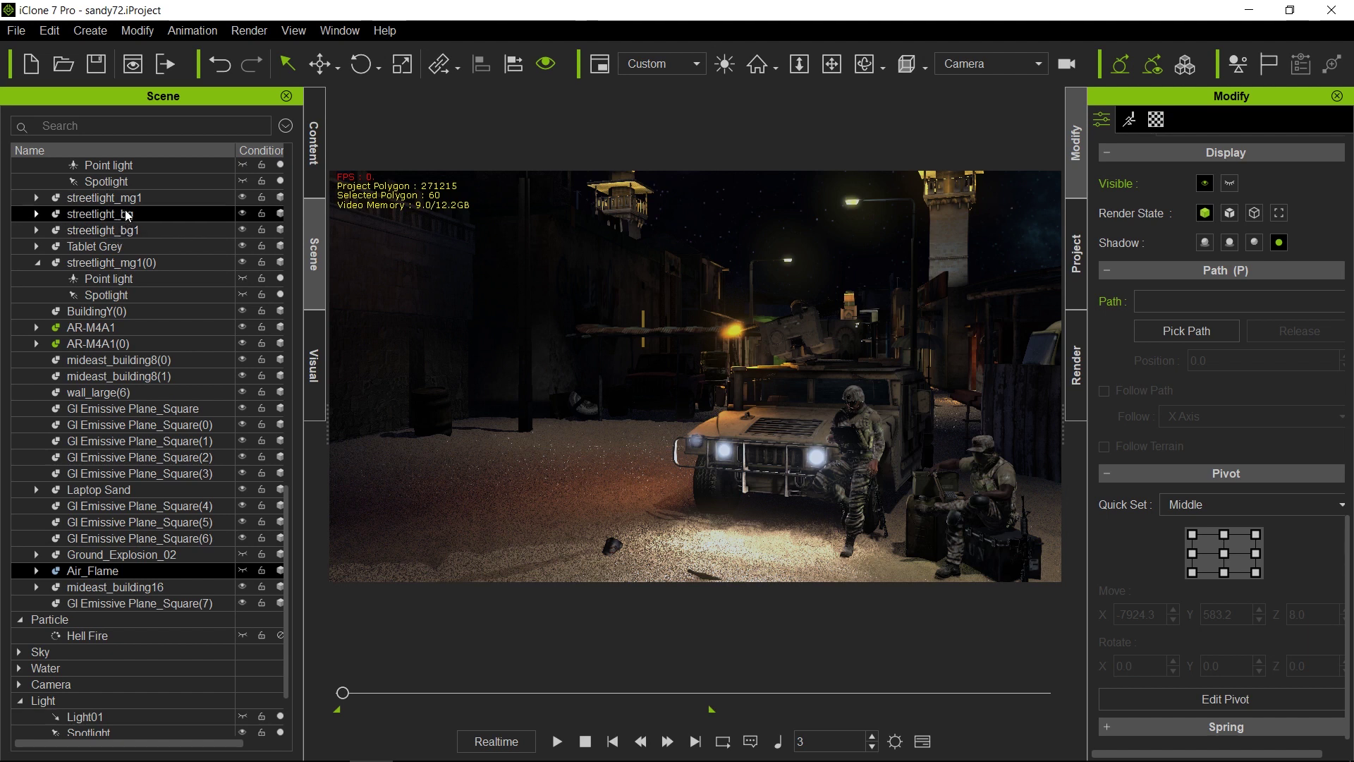
click(36, 214)
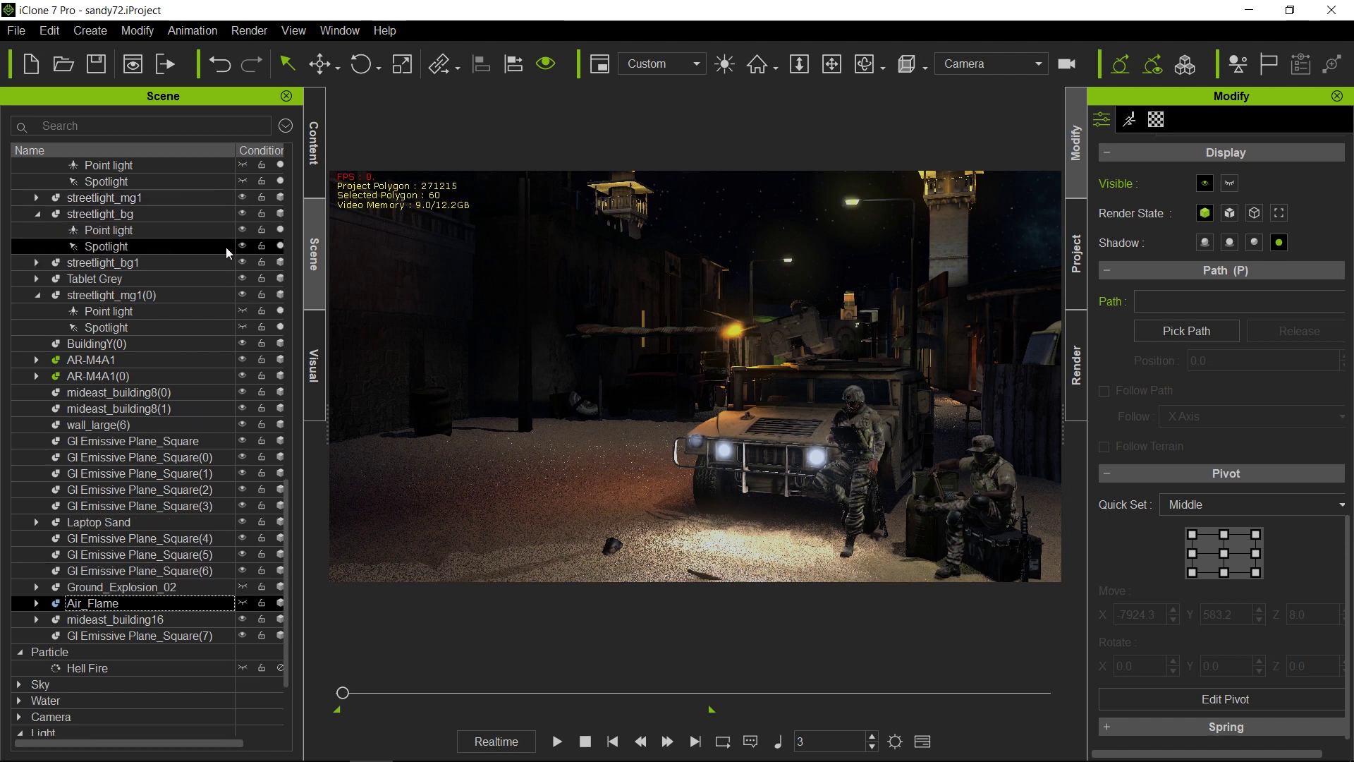
click(37, 215)
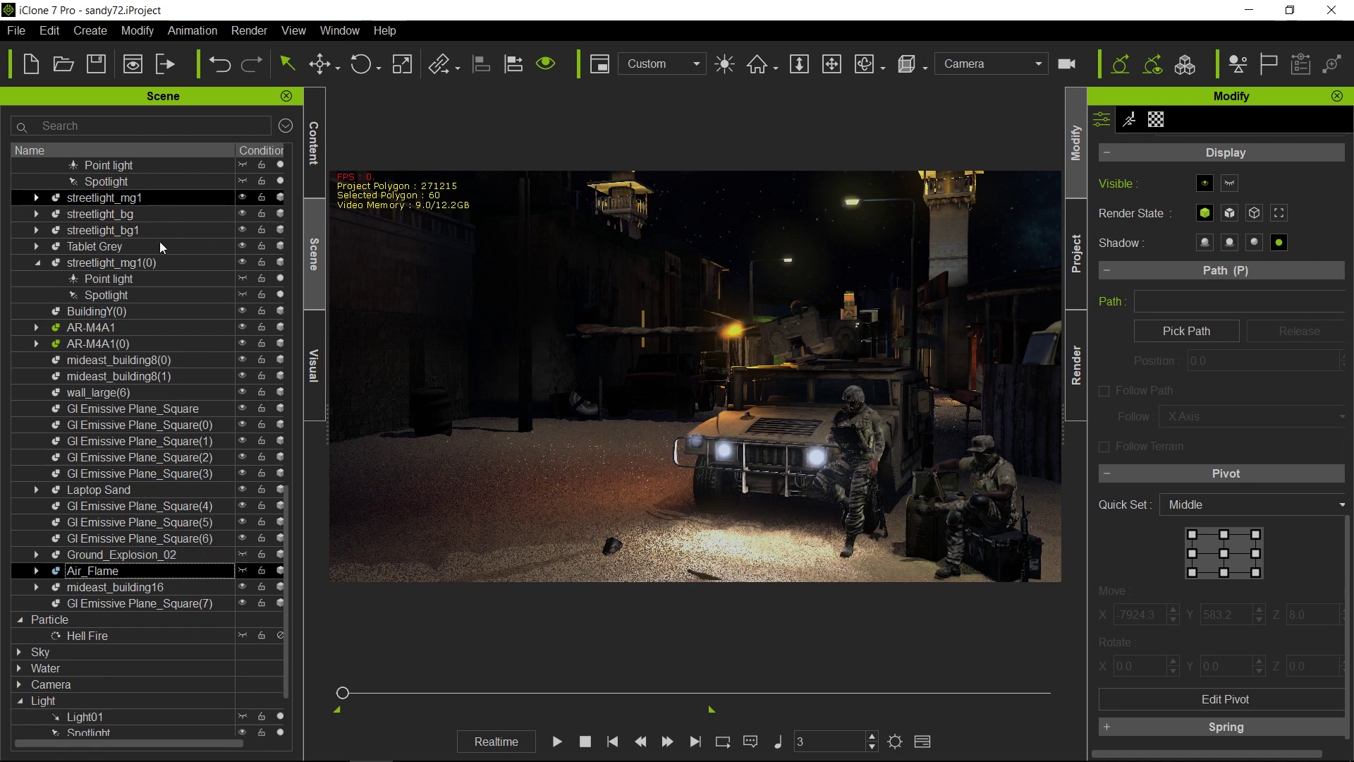
scroll(158, 268, up, 4)
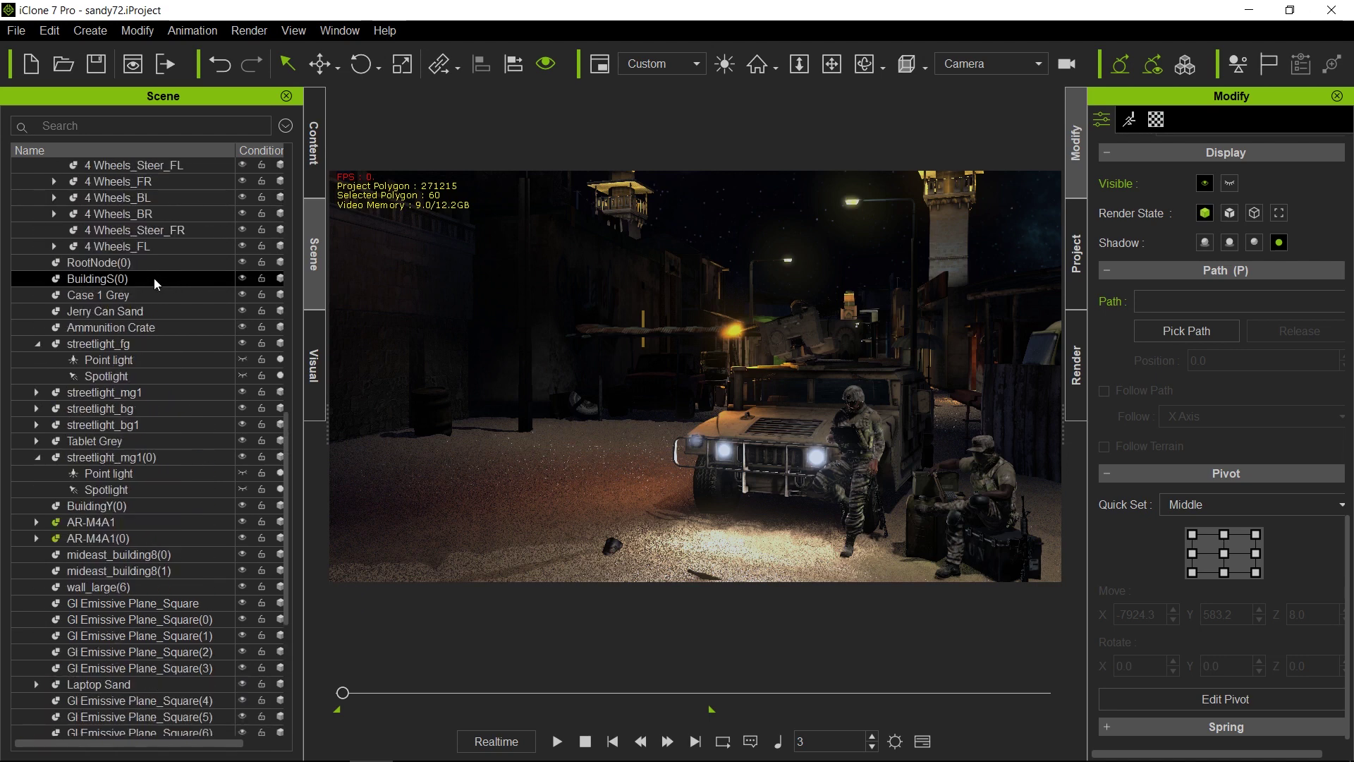
scroll(135, 296, up, 1)
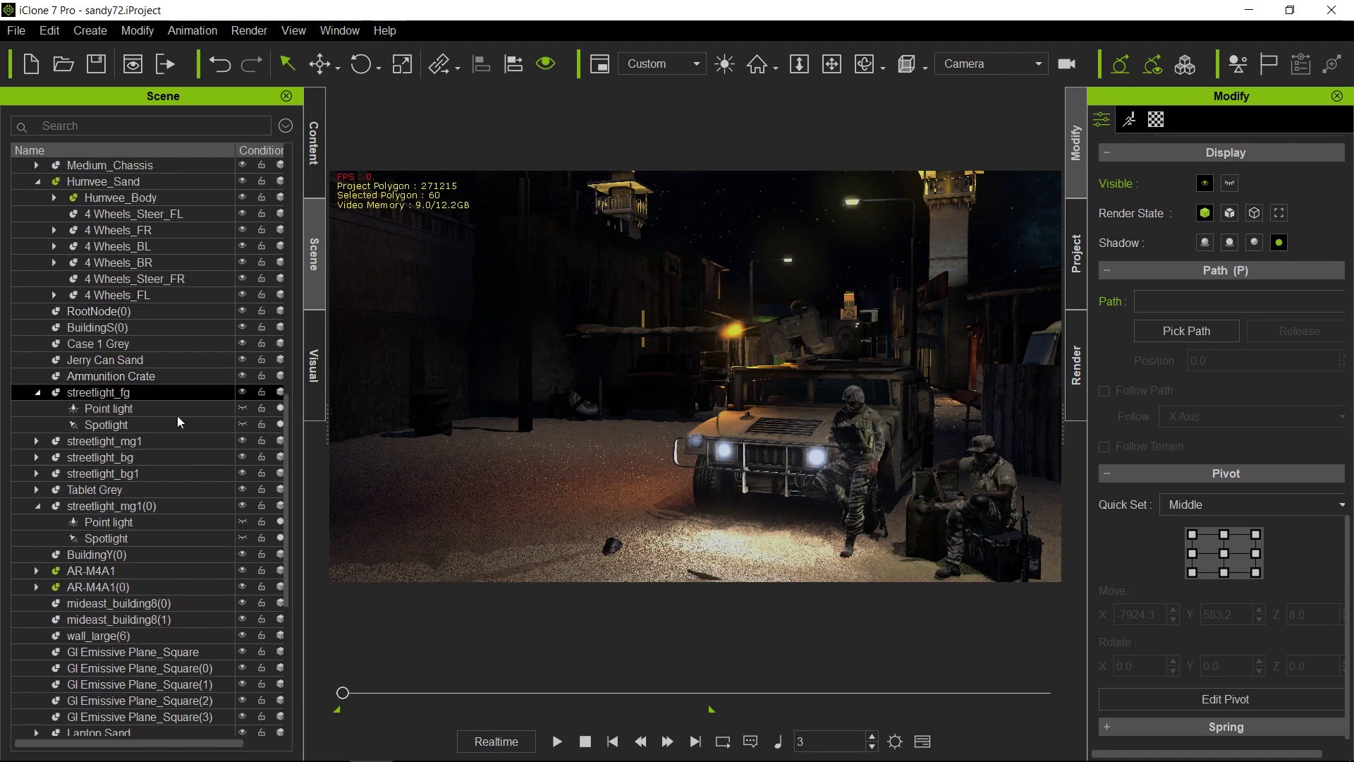
click(280, 427)
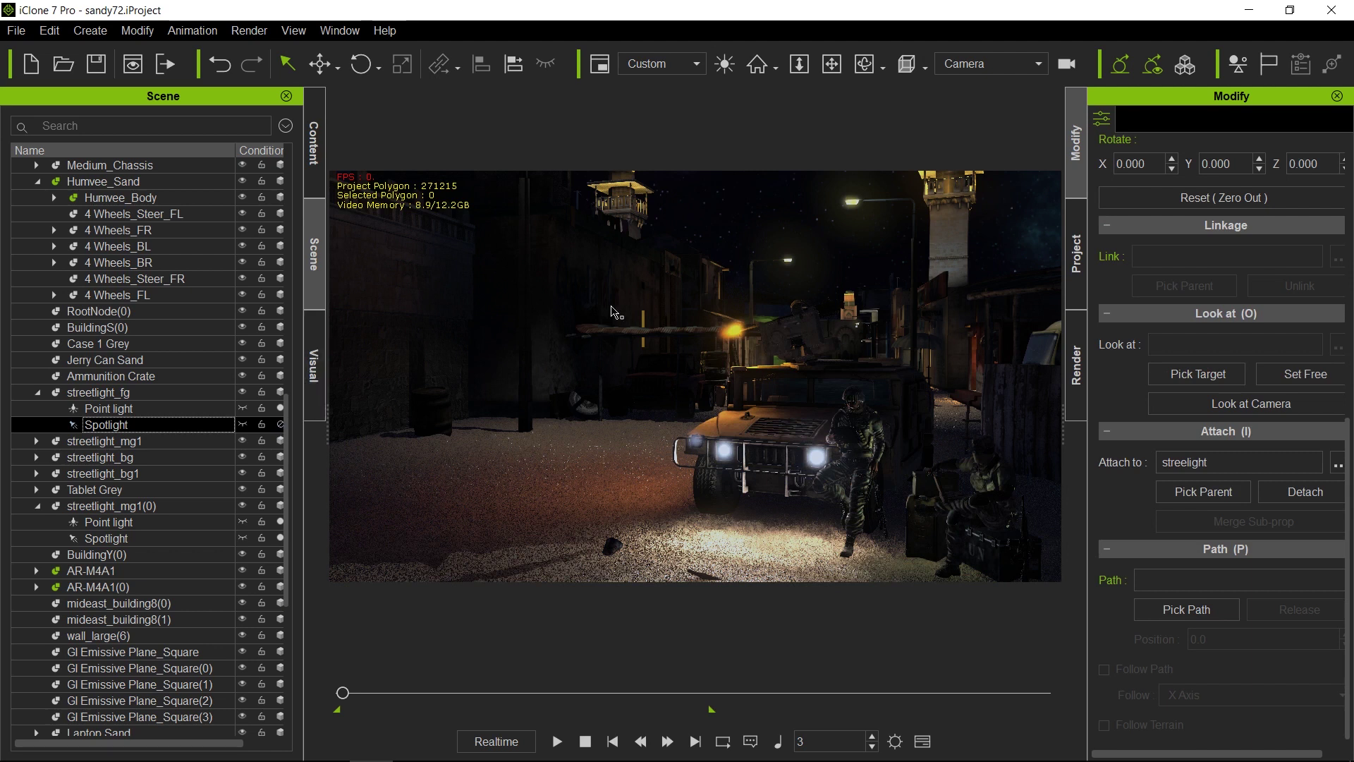
Switch the view to Camera_closeup and move the start of the playback range to about frame 327
click(1037, 65)
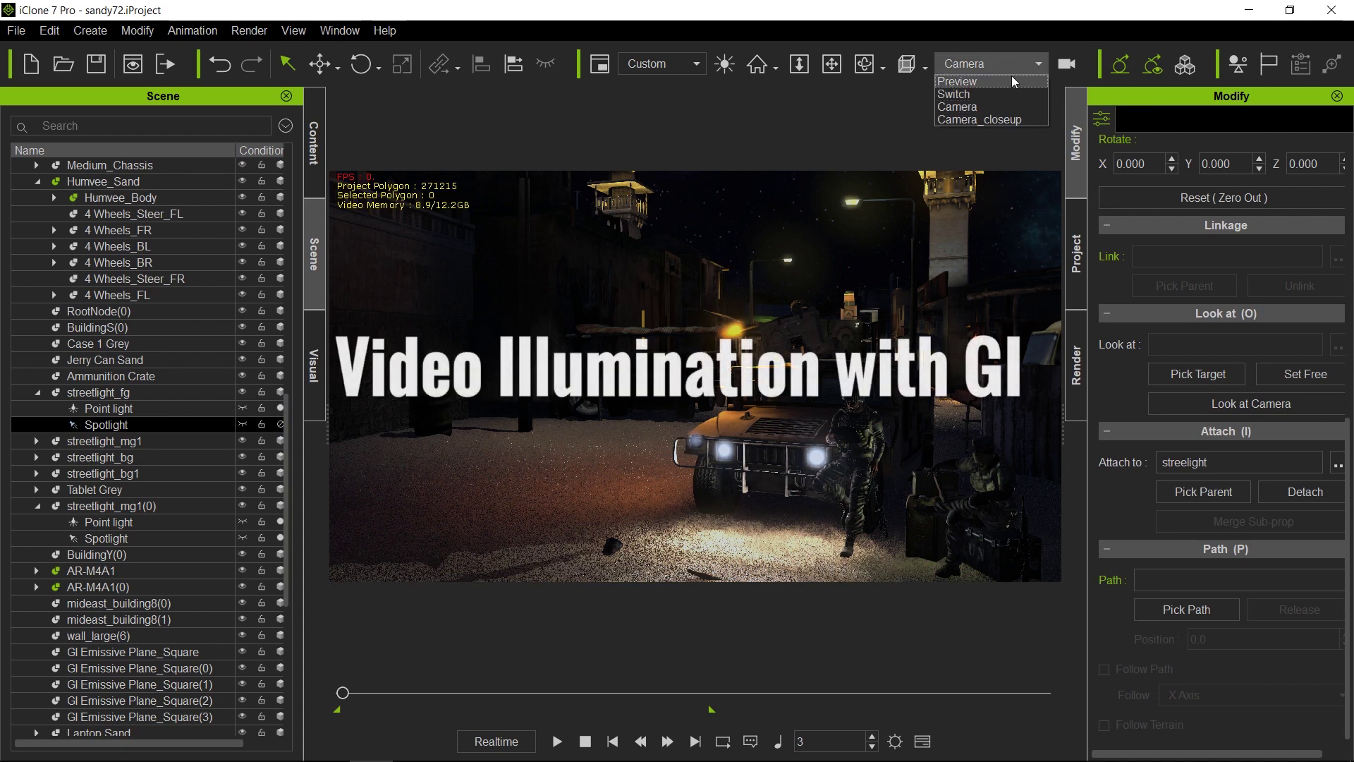
click(1005, 119)
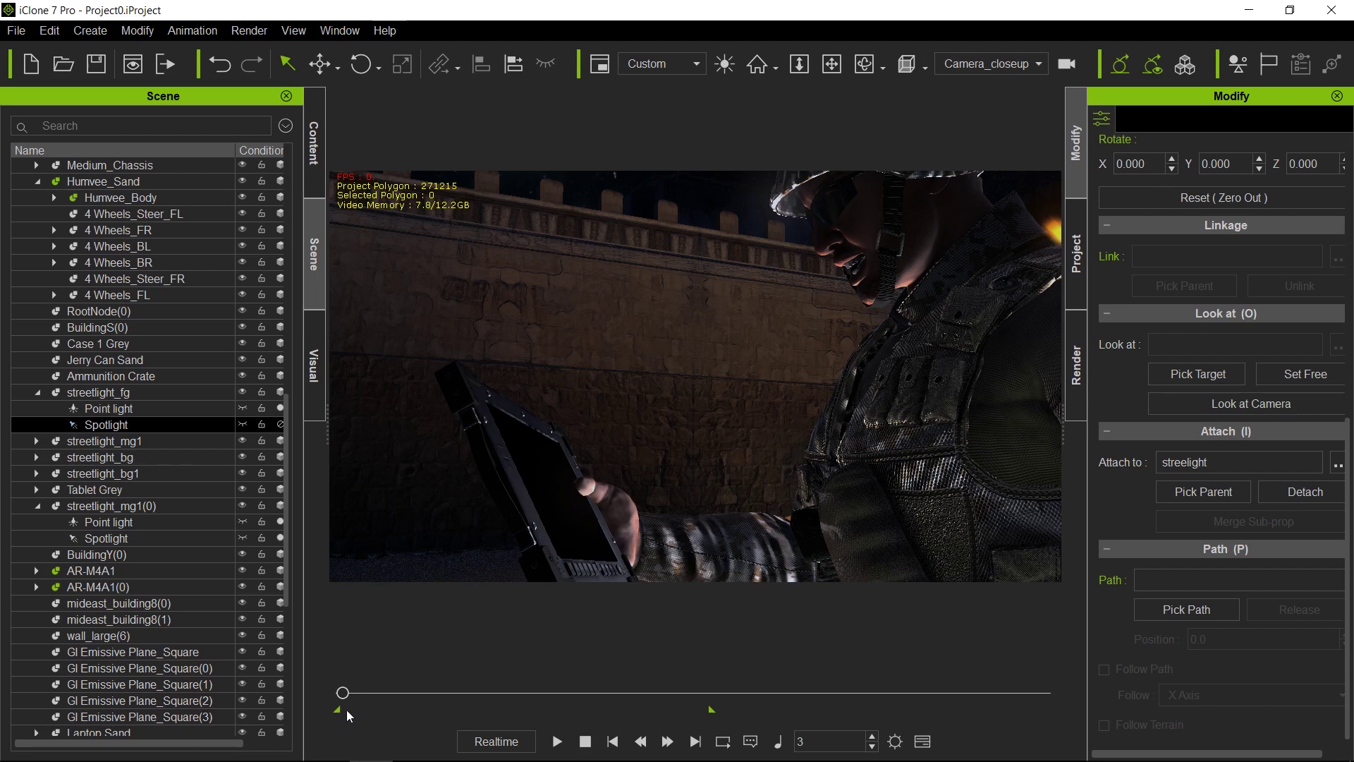
drag(347, 711, 453, 709)
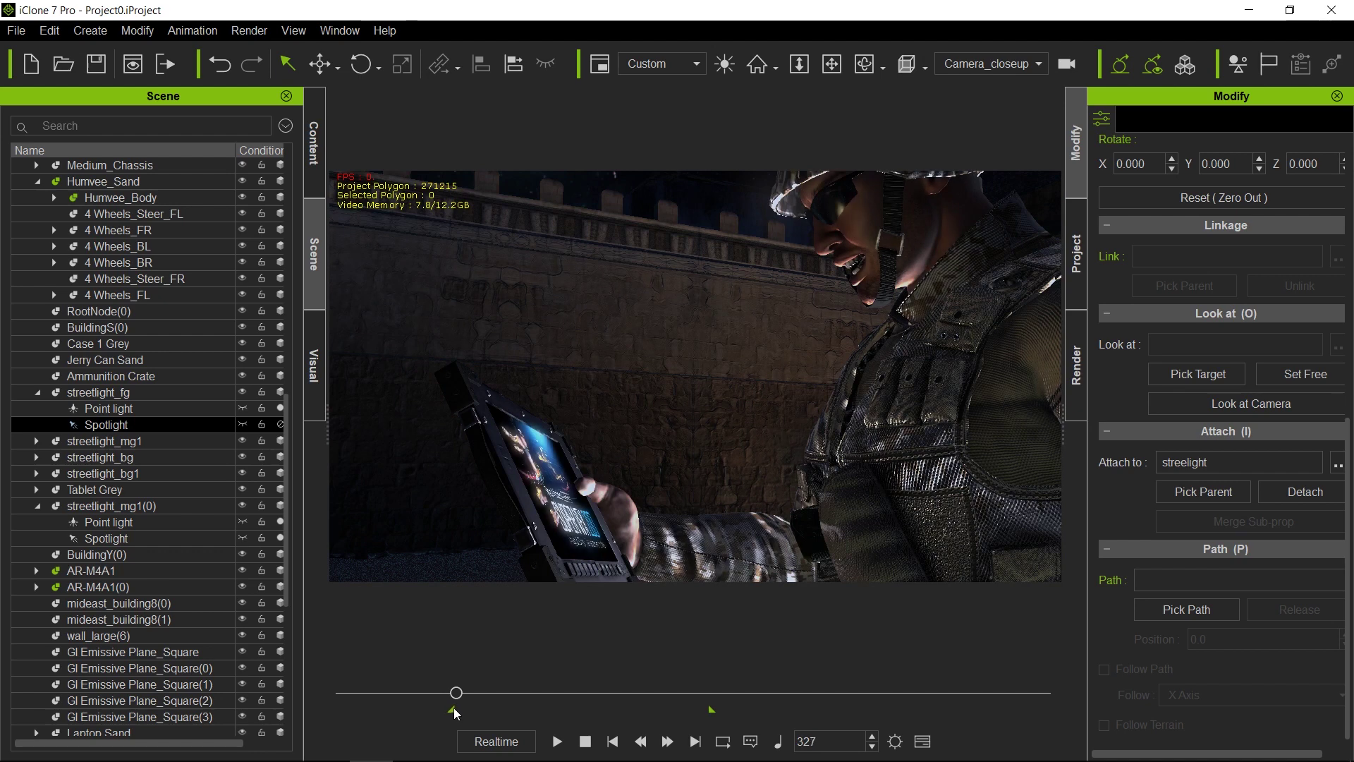
Select the Screen Illuminated object on the tablet and examine its material's GI and texture settings
click(564, 496)
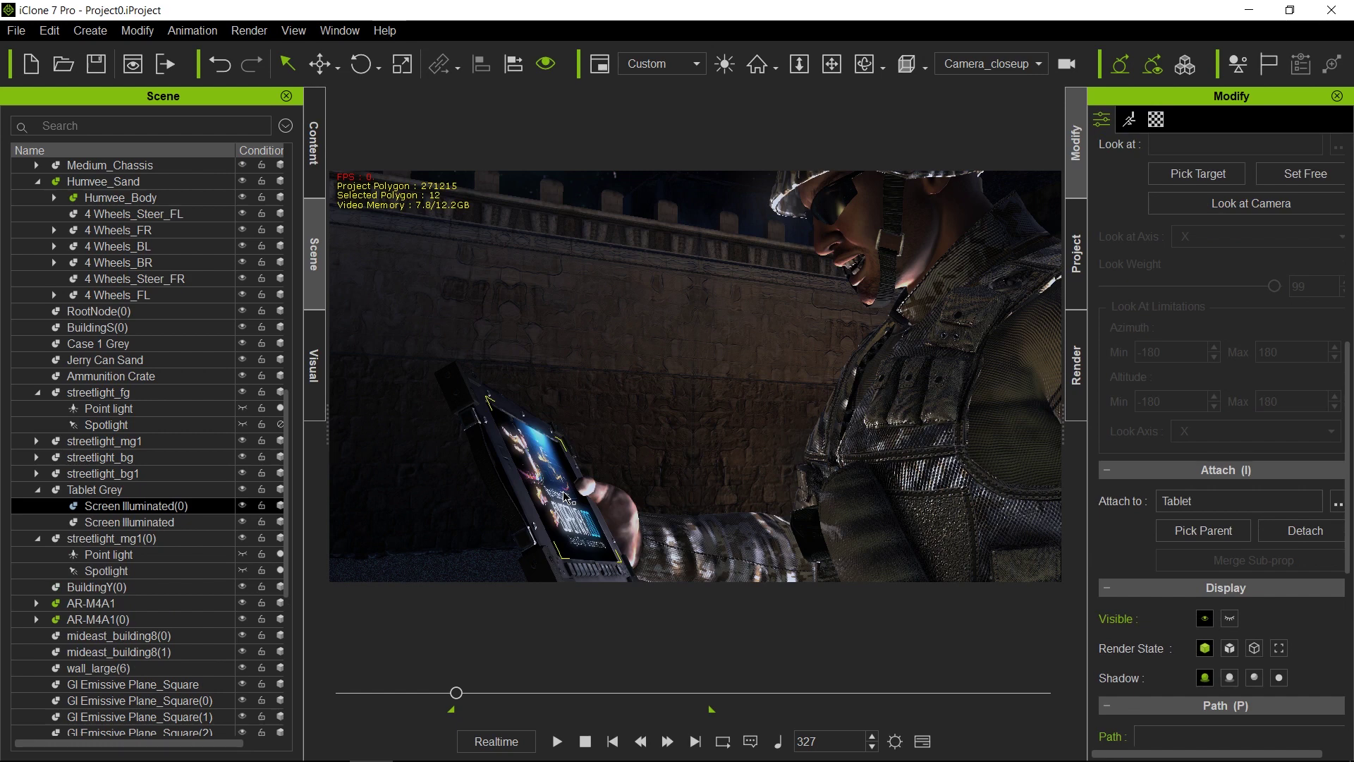
click(169, 523)
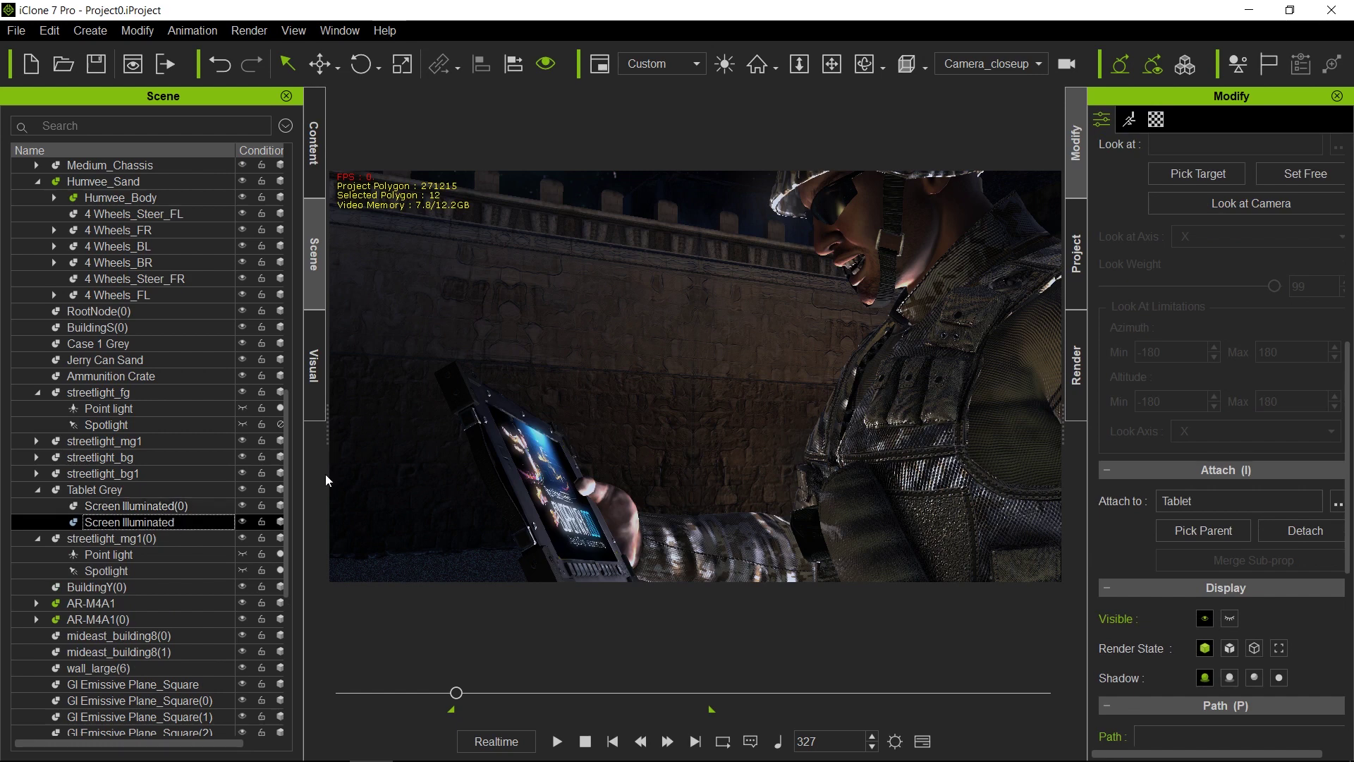
click(1156, 120)
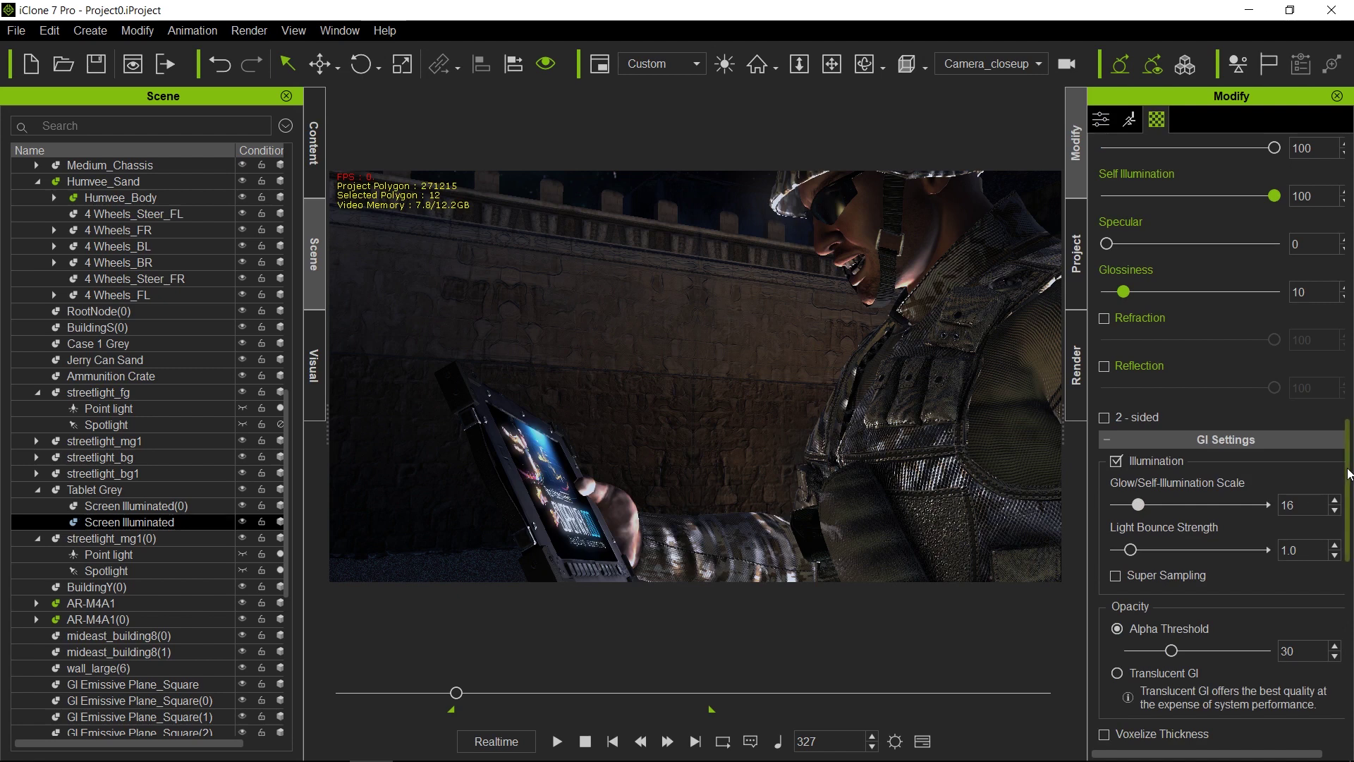
drag(1349, 474, 1349, 156)
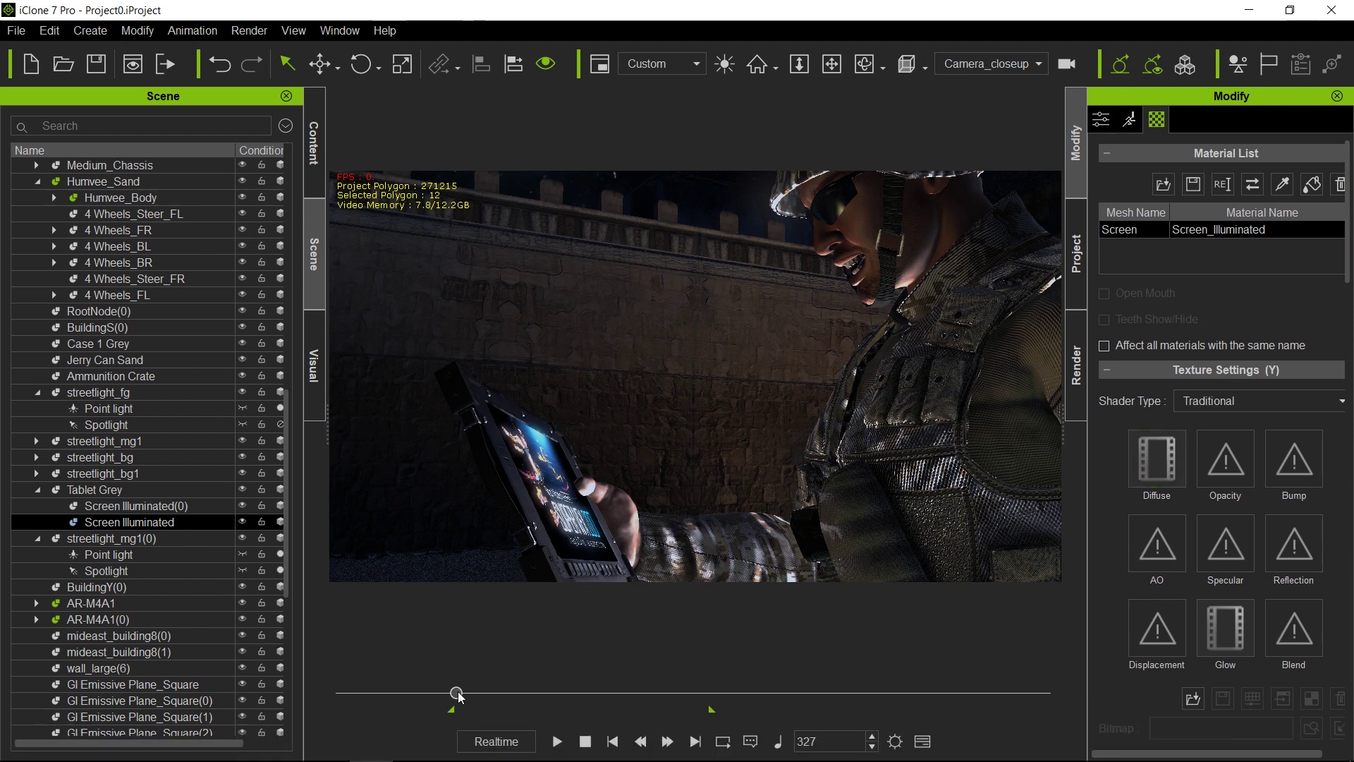
Scrub the timeline to frame 843, go back to frame 470, and play the close-up shot to check the tablet video's light
drag(459, 697, 640, 677)
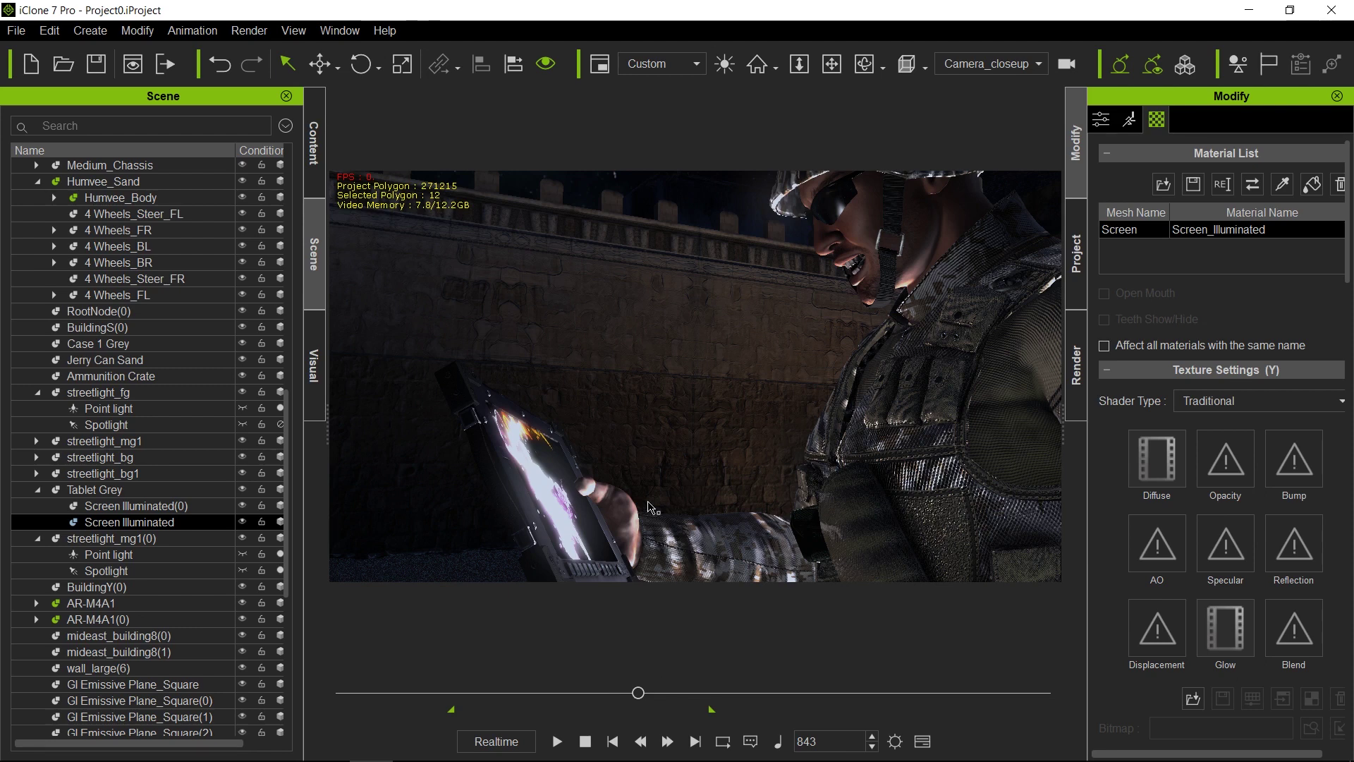
click(507, 693)
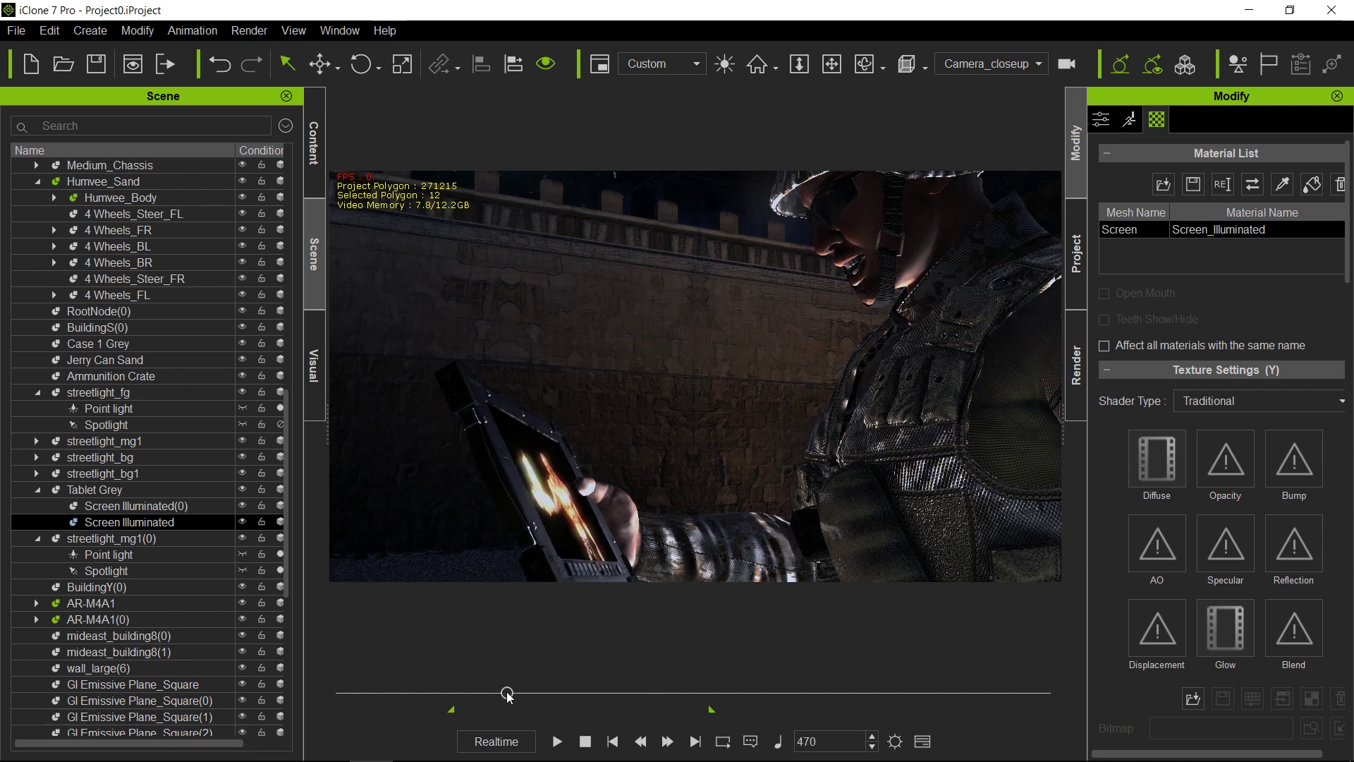
click(557, 742)
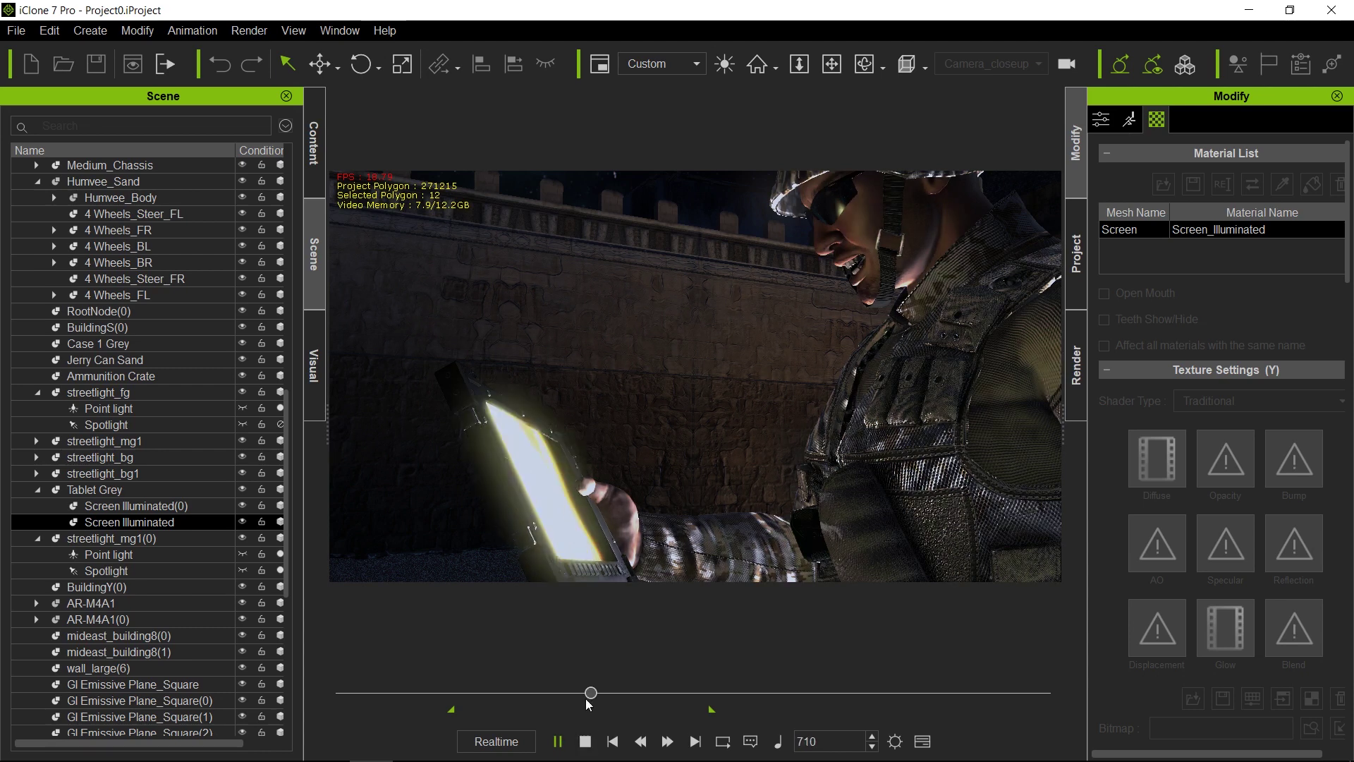
click(586, 742)
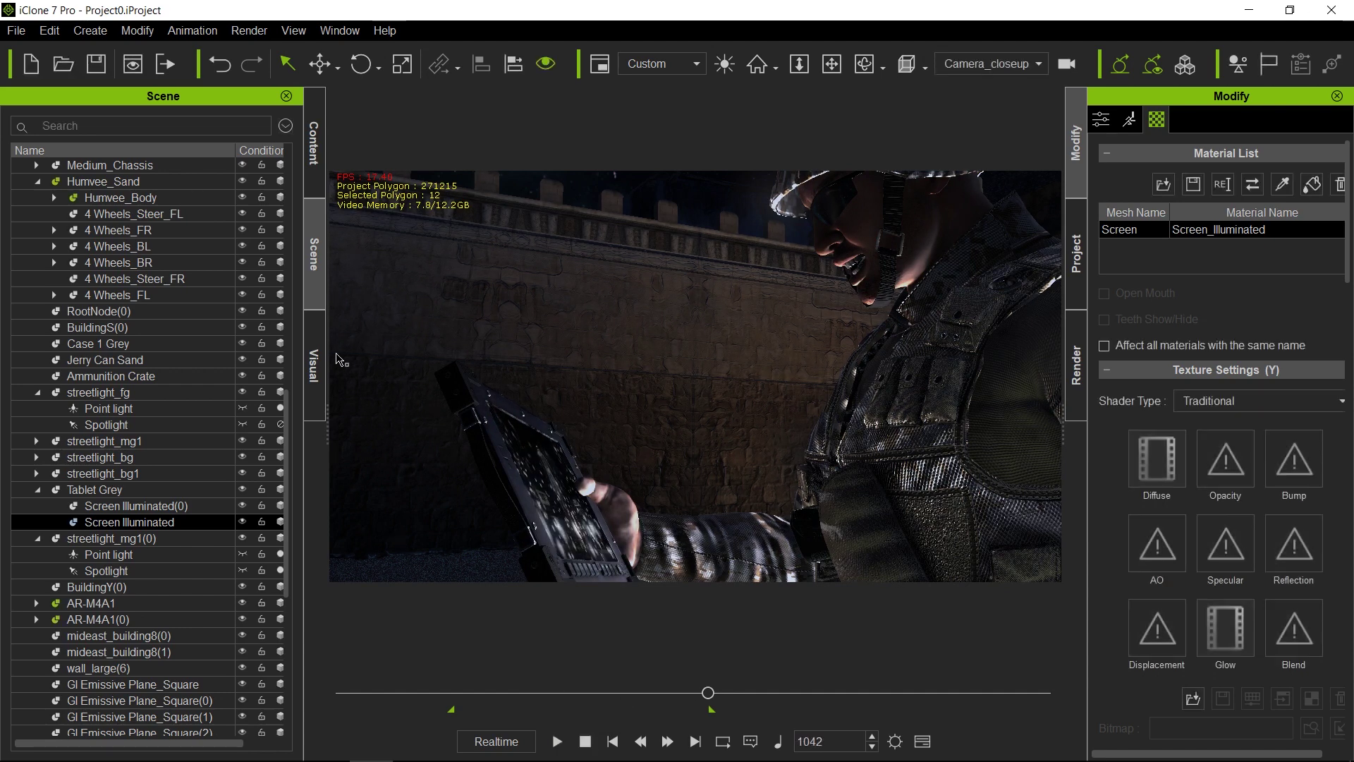
Compare the close-up shot with Global Illumination off and on, leaving it enabled
click(313, 367)
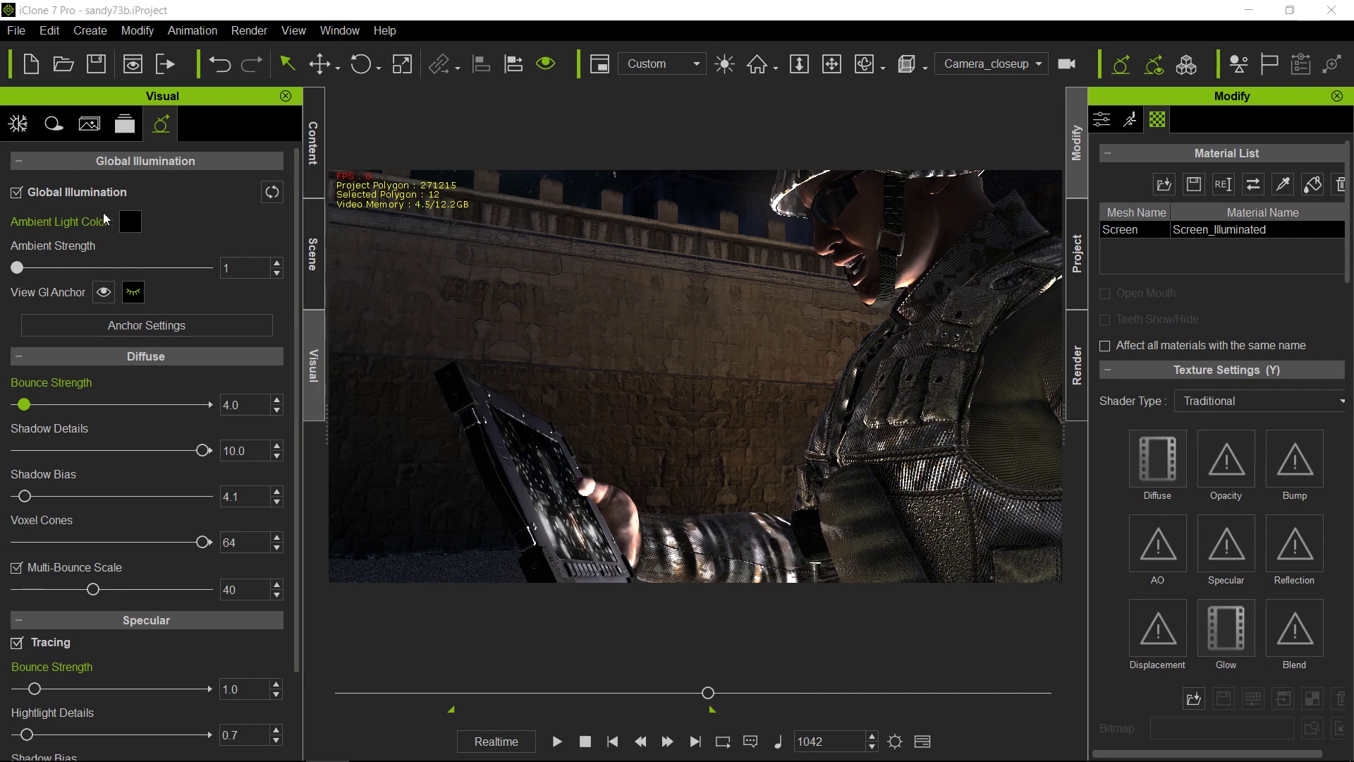
click(16, 192)
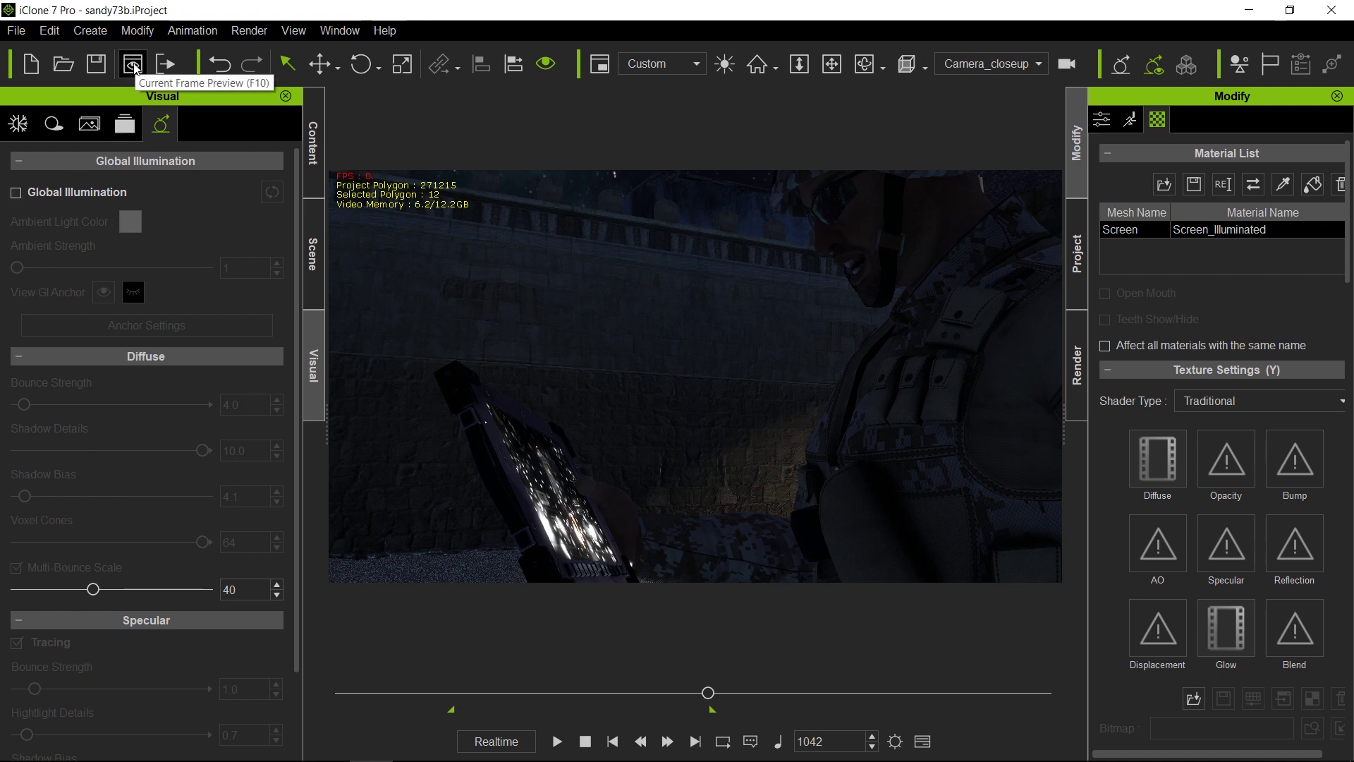
click(17, 193)
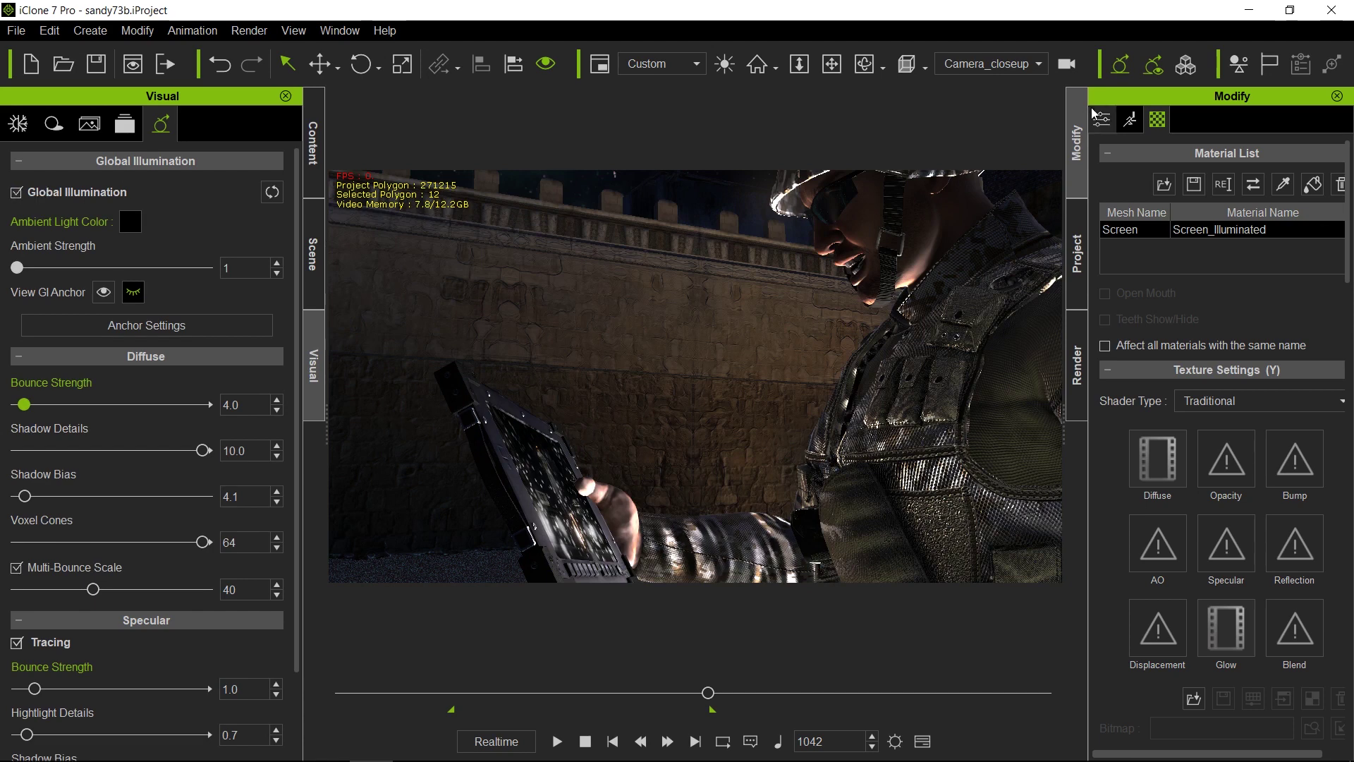
click(1126, 70)
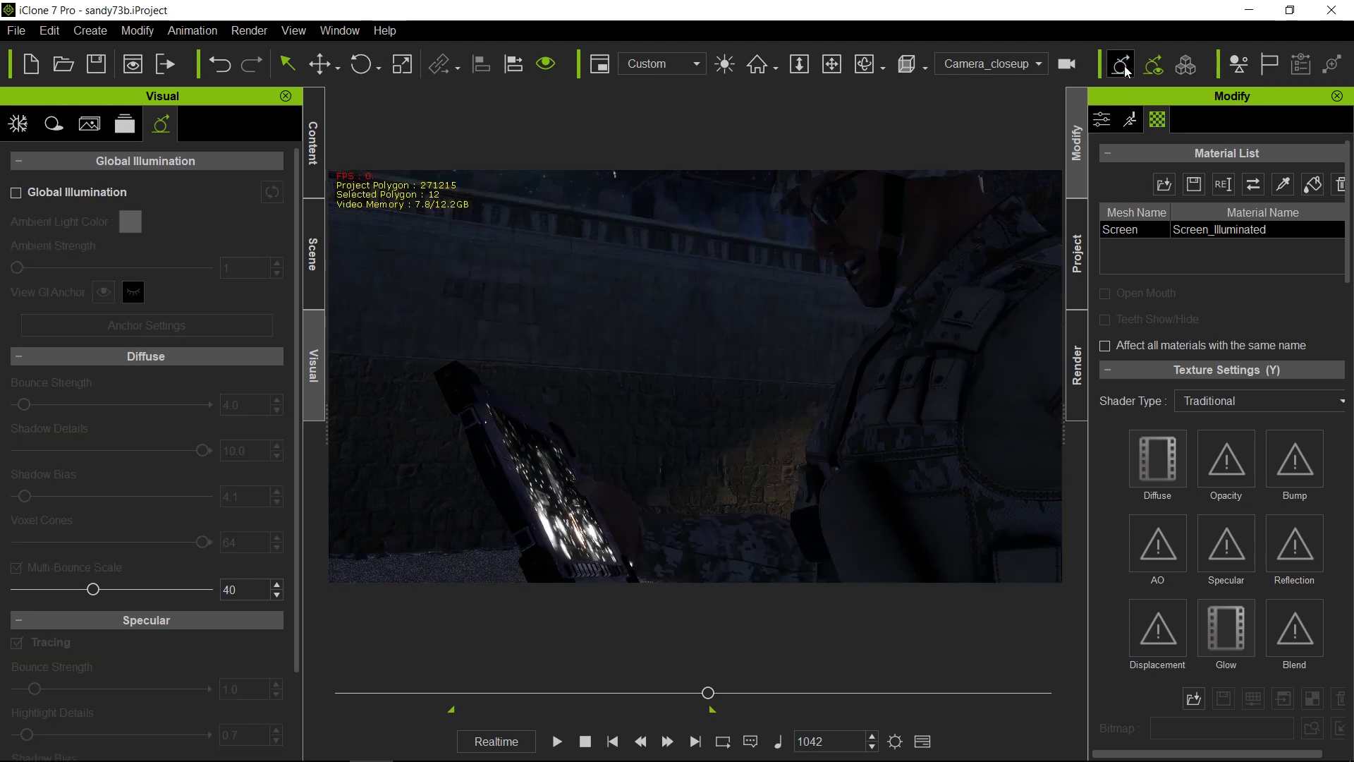
click(1126, 70)
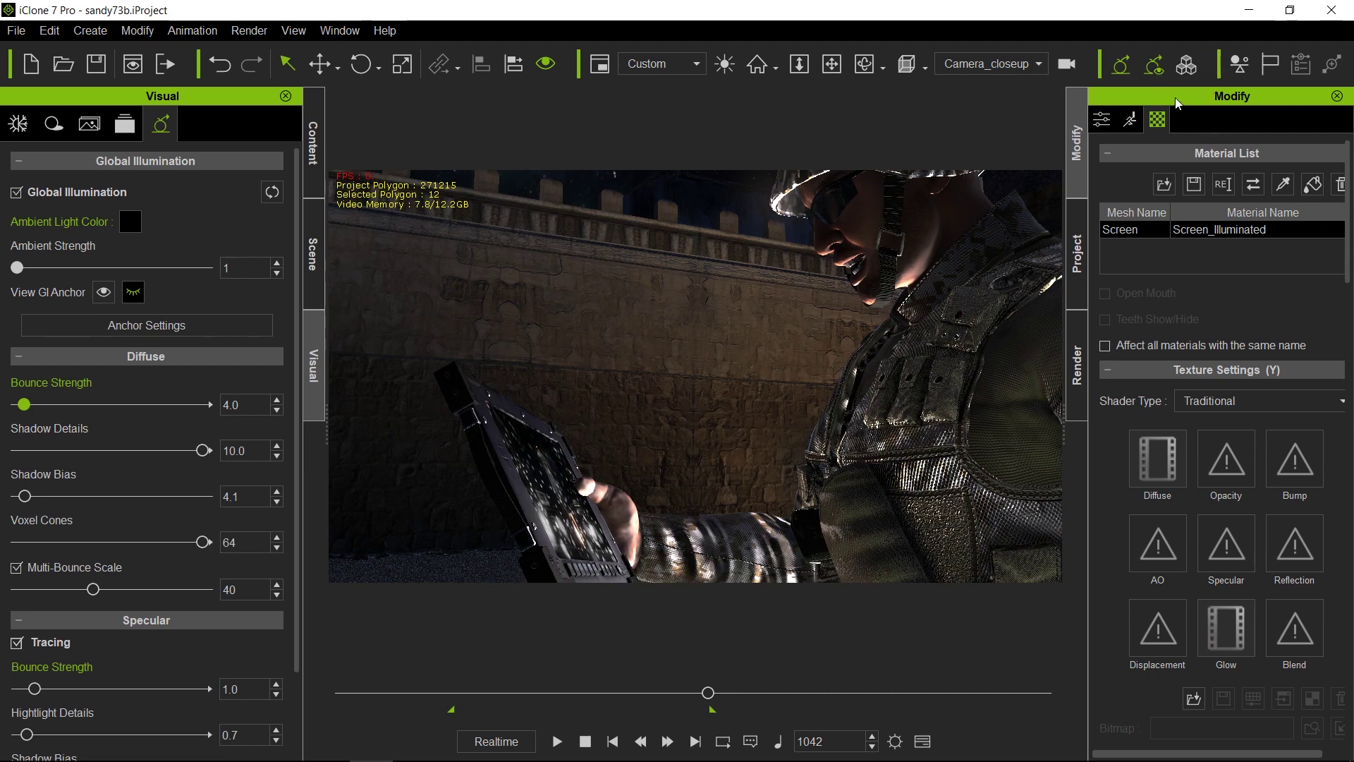
Turn off global illumination in the viewport only, keeping Global Illumination enabled for the project
click(1155, 69)
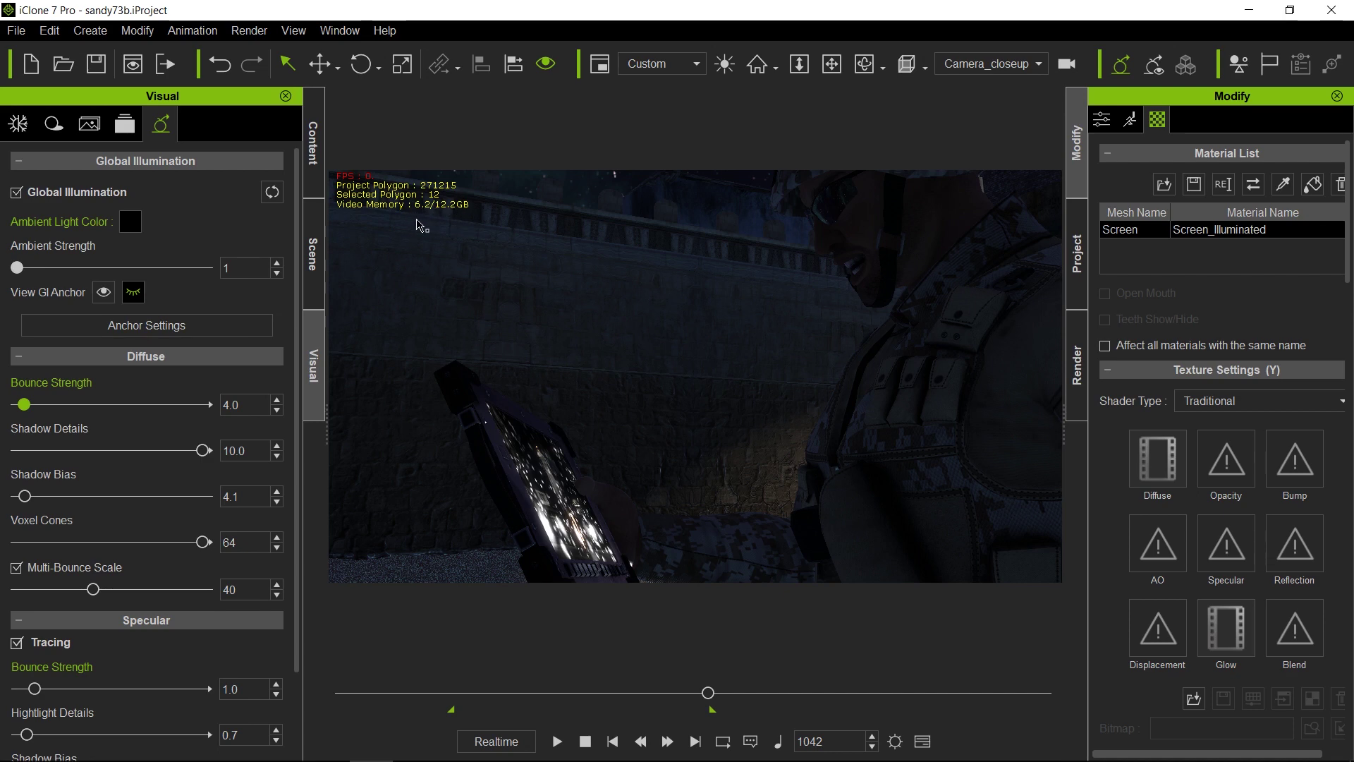
Compare the close-up shot with viewport global illumination on and off, leave it on, and refresh the GI
click(1154, 65)
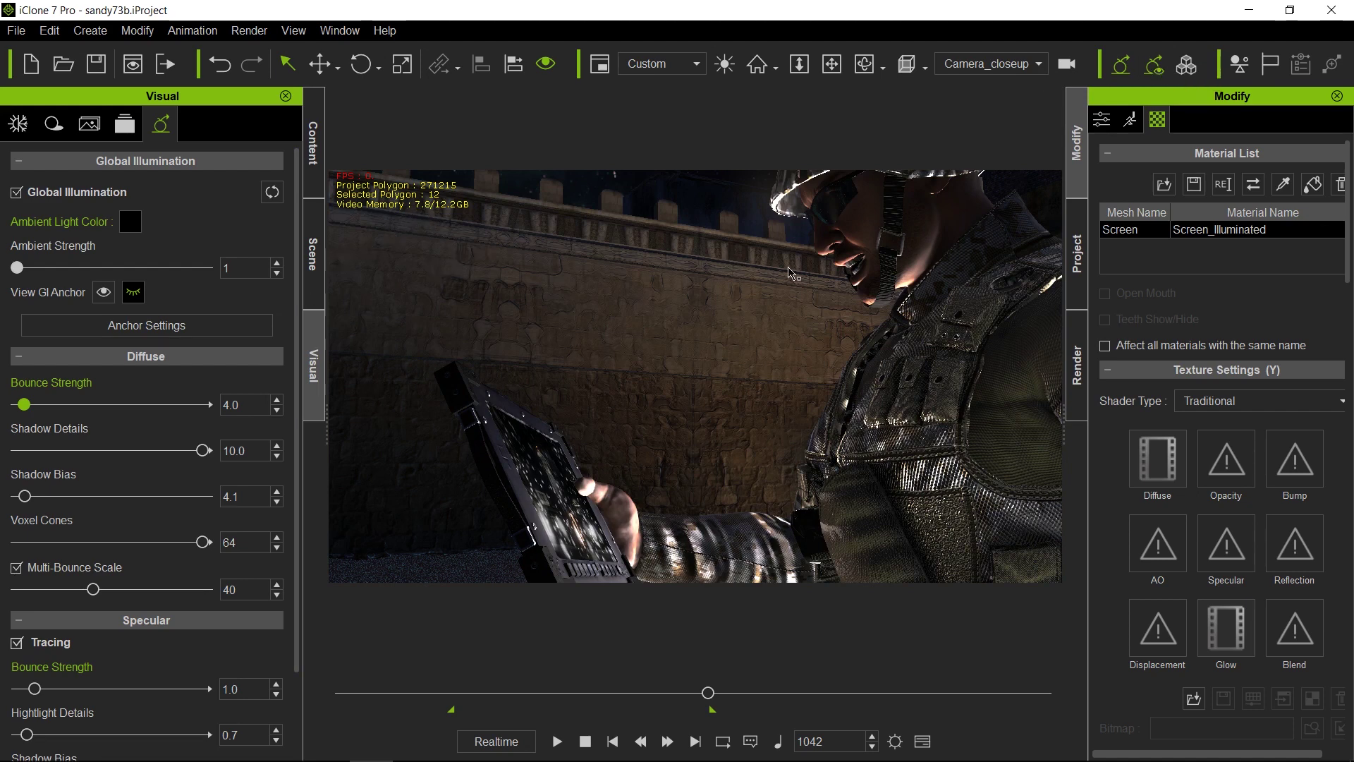
click(1155, 64)
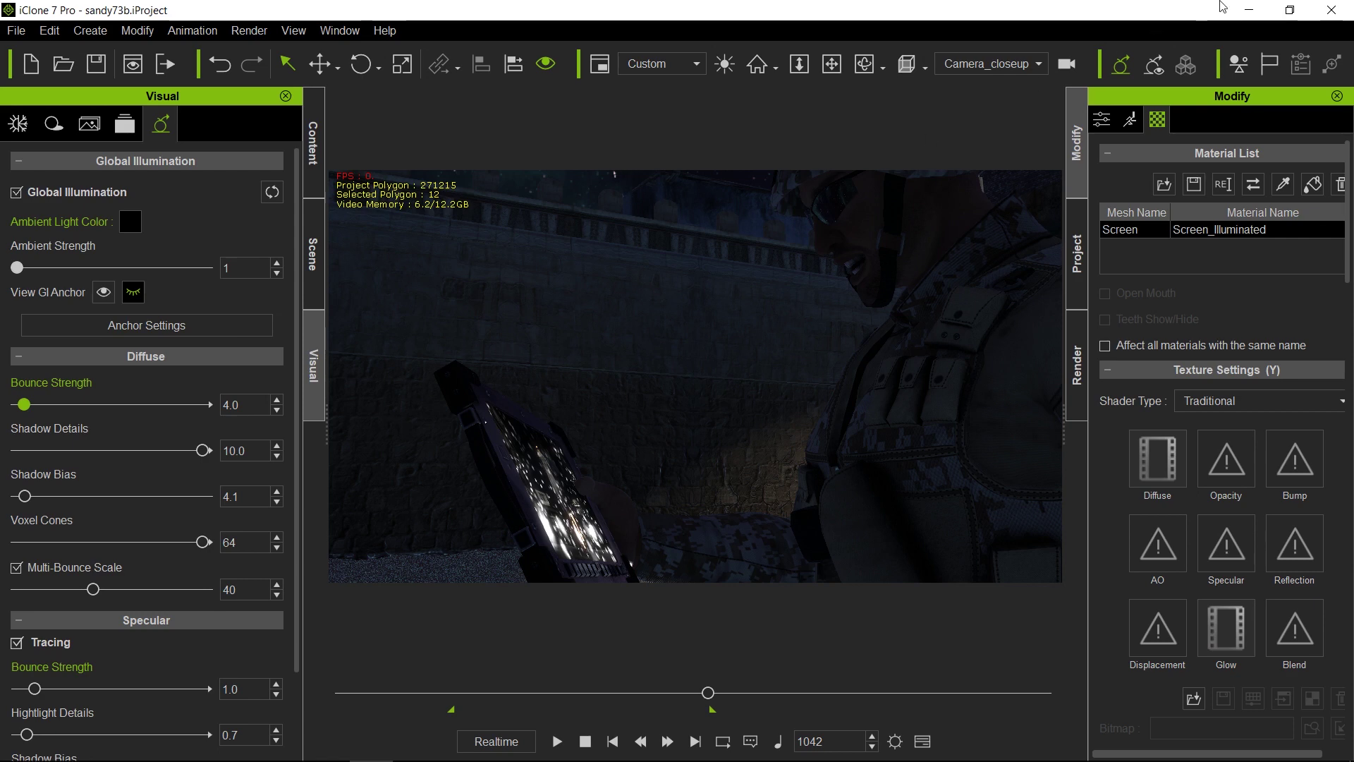
click(1155, 67)
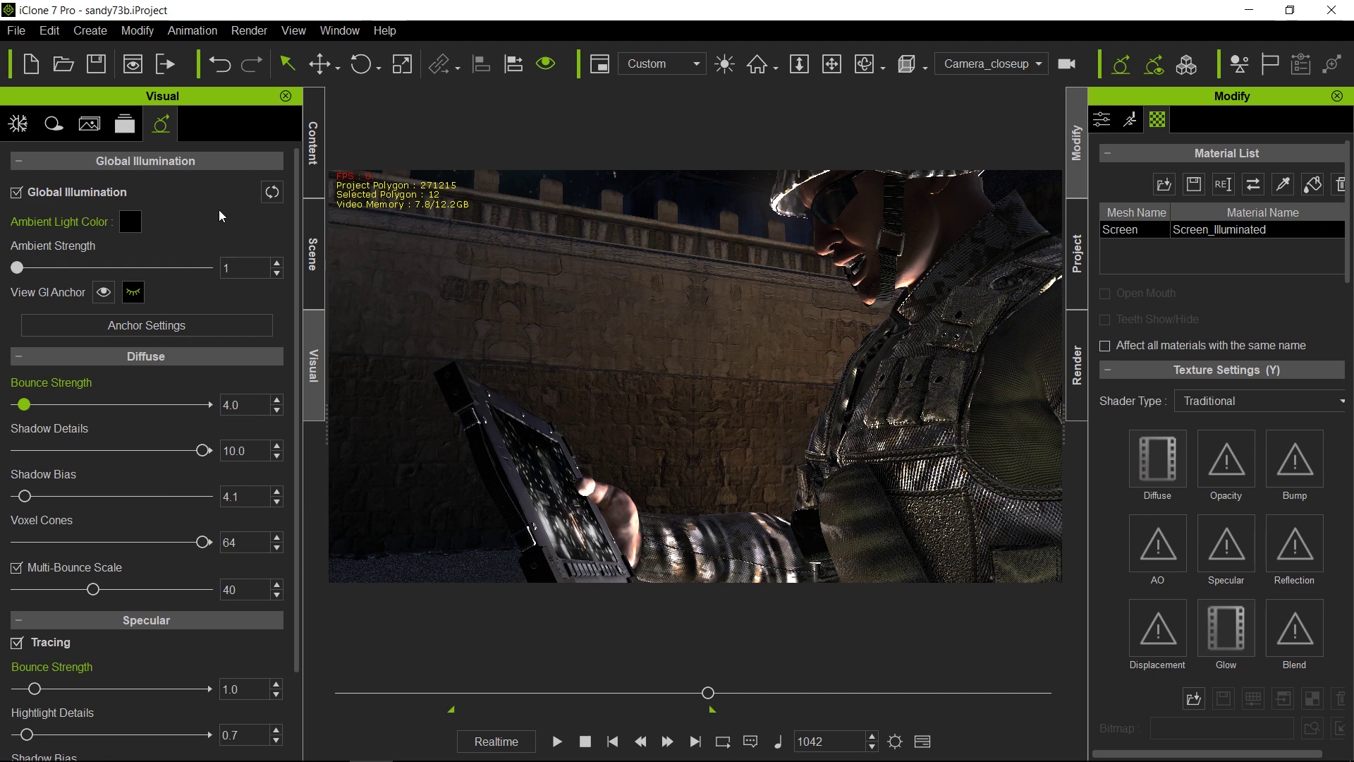
click(273, 196)
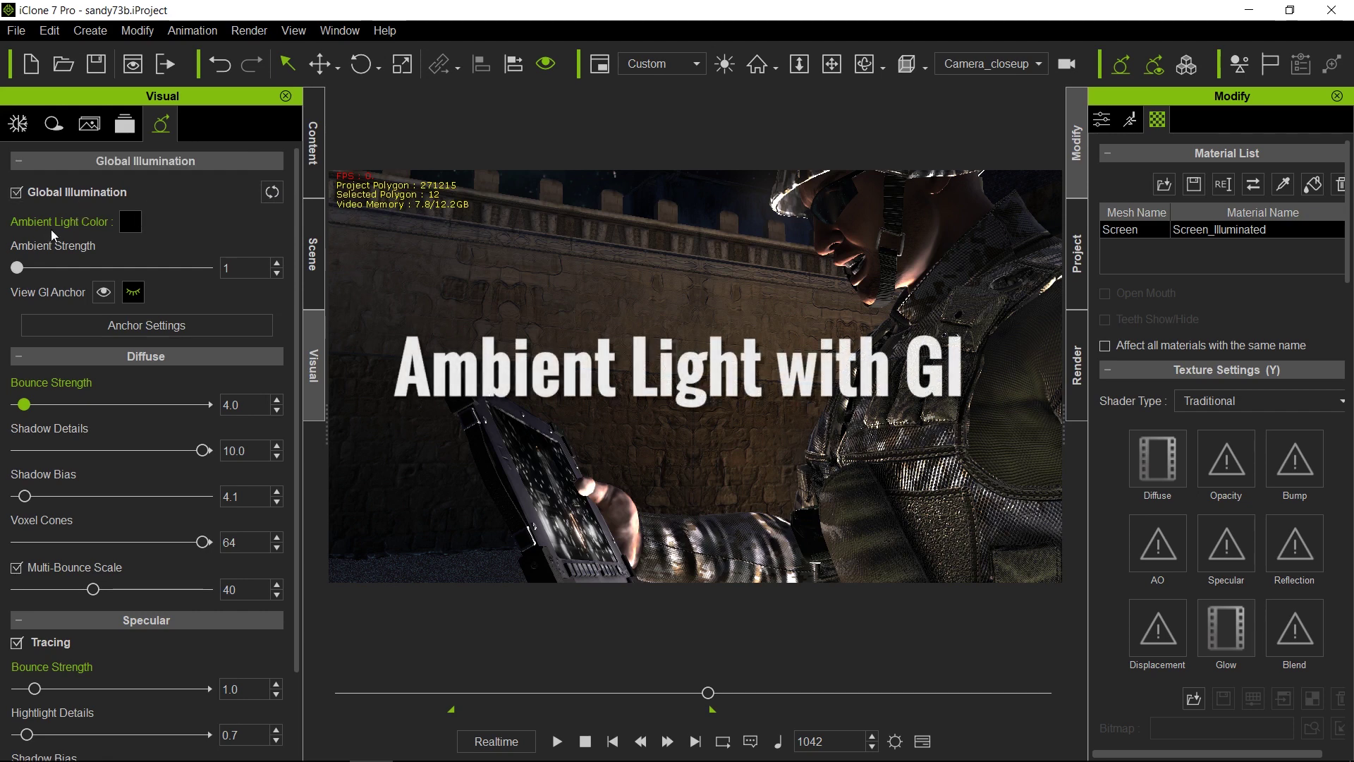
Keep the GI ambient light color at black #000000 and raise Ambient Strength to 100
click(134, 225)
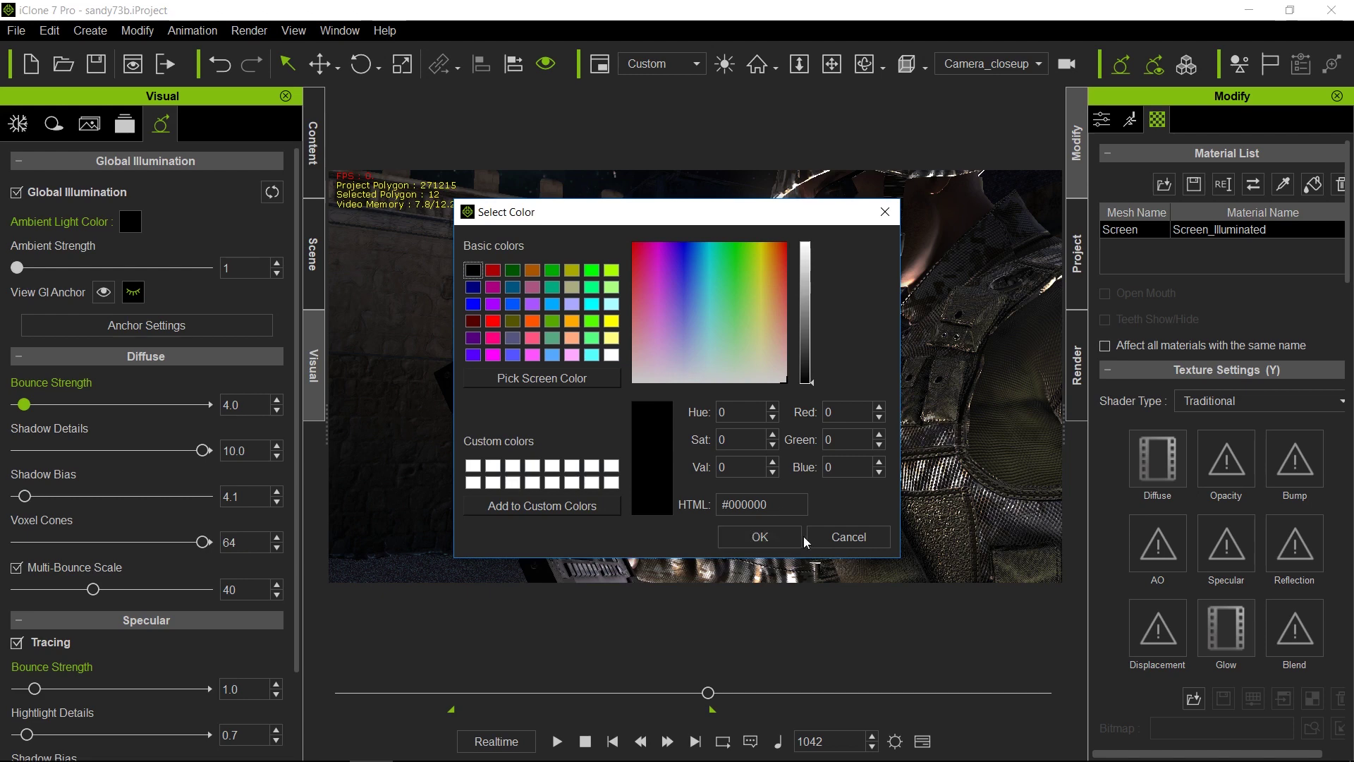
click(775, 535)
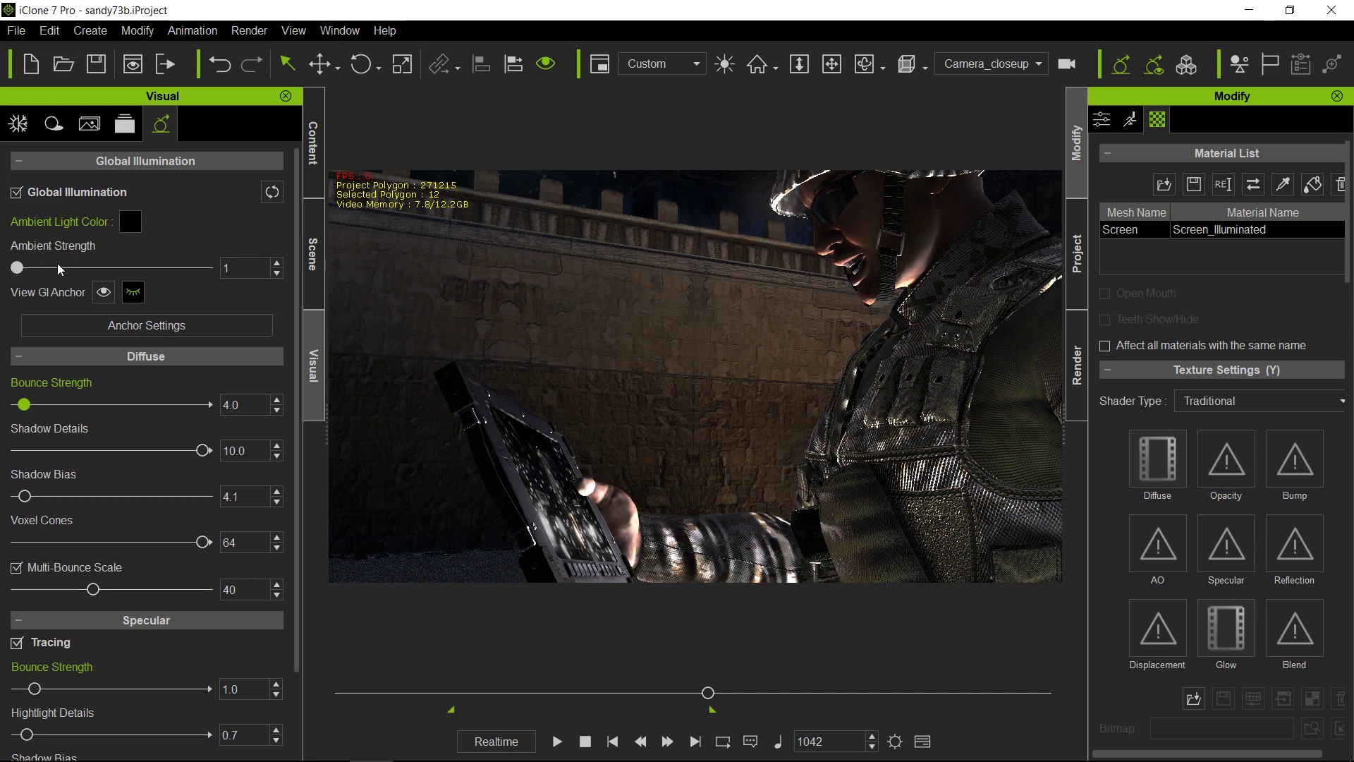
drag(19, 268, 140, 233)
drag(141, 266, 298, 272)
click(103, 292)
drag(261, 297, 102, 285)
Set the GI ambient light color to dark blue #07061f
click(134, 224)
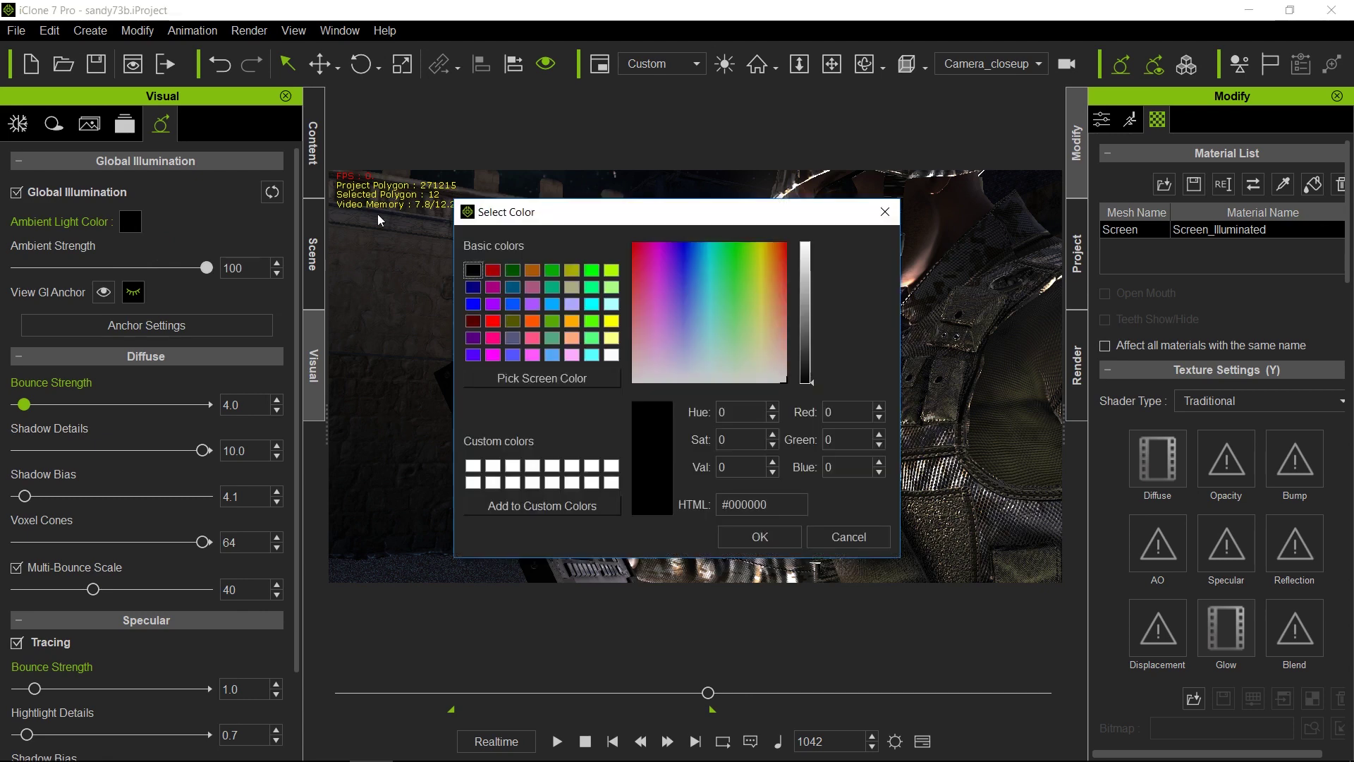
click(683, 273)
click(807, 372)
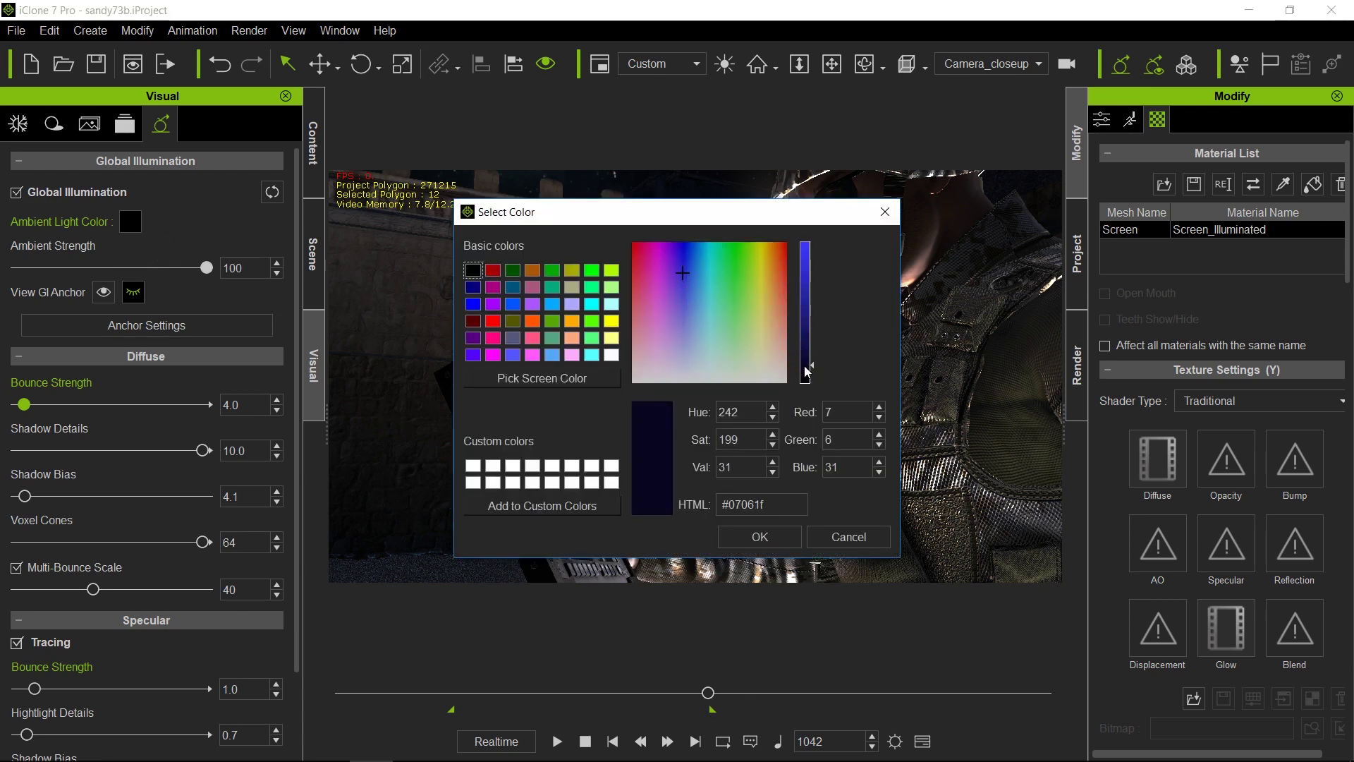
click(798, 534)
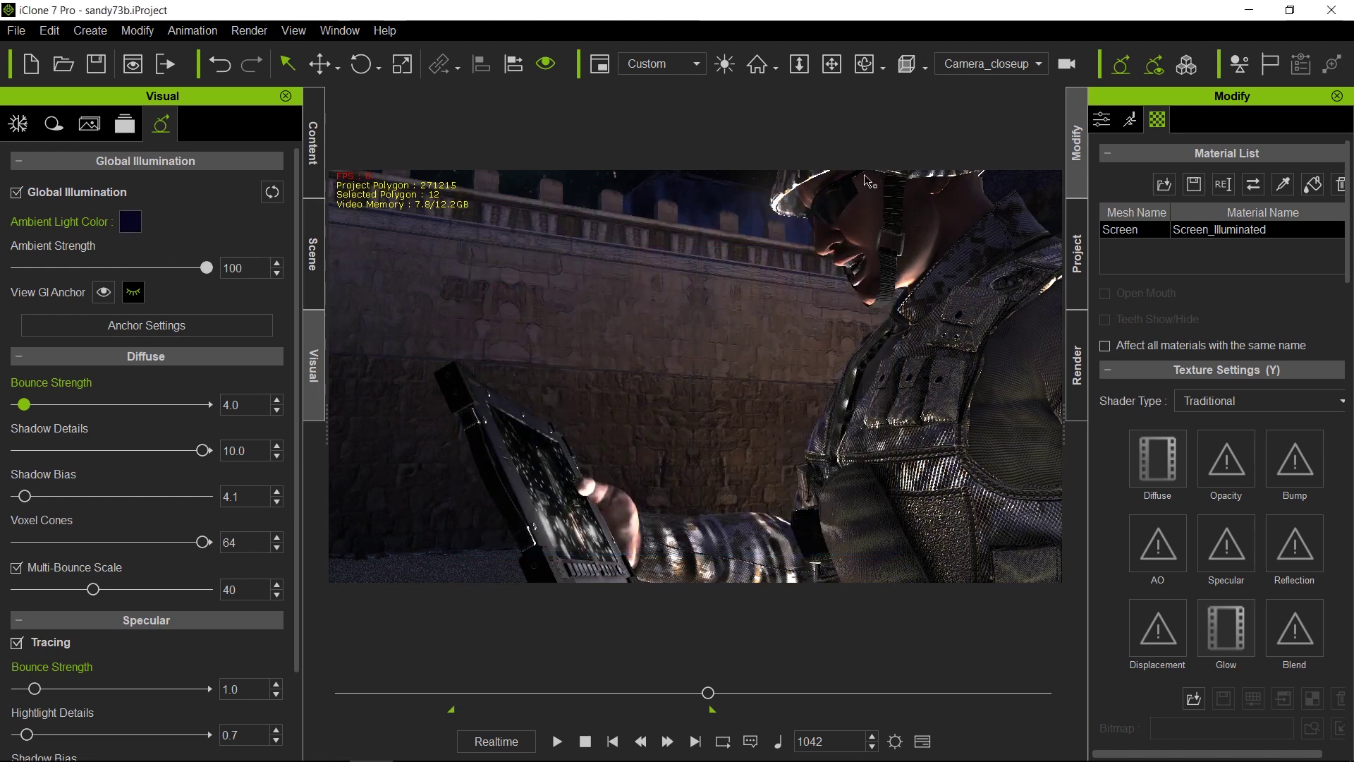
Switch the viewport to the wide Camera shot, test low and medium Ambient Strength values, and settle on 9
click(971, 64)
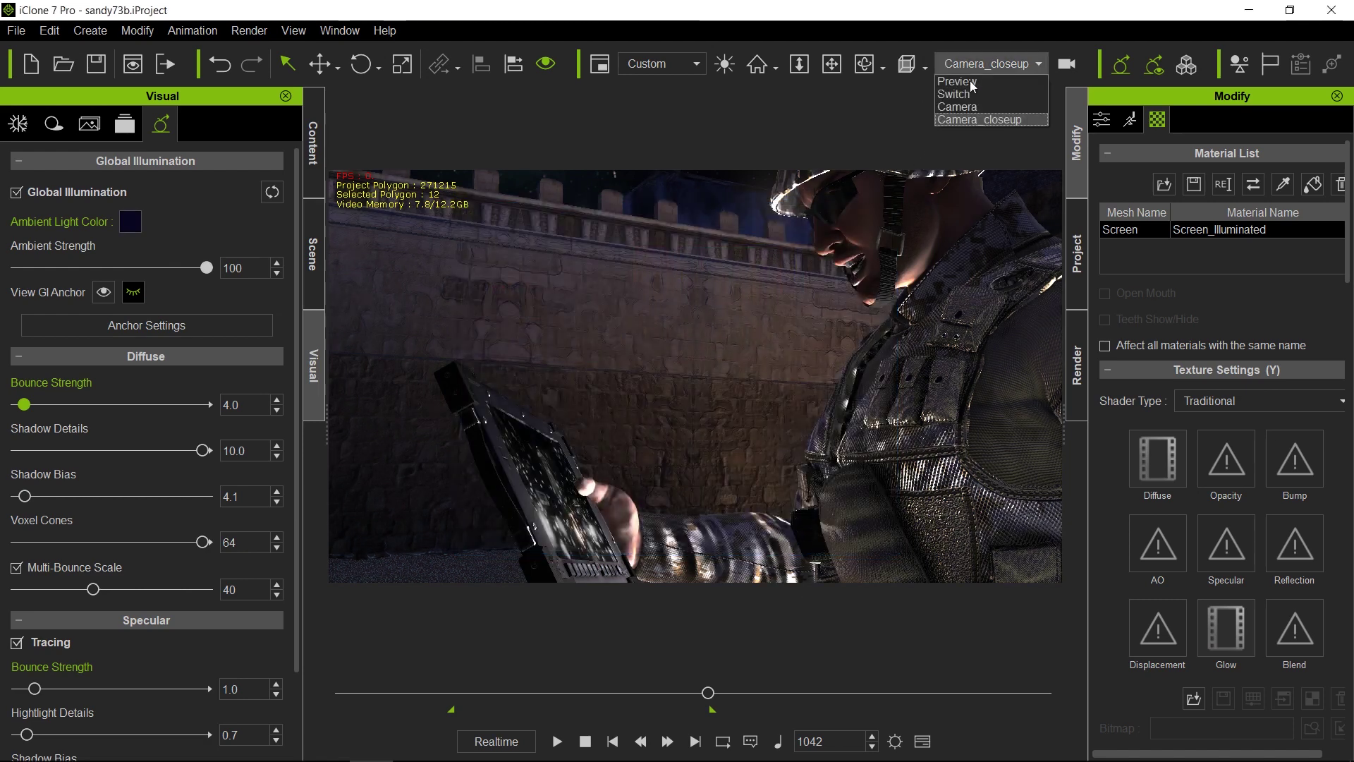
click(971, 107)
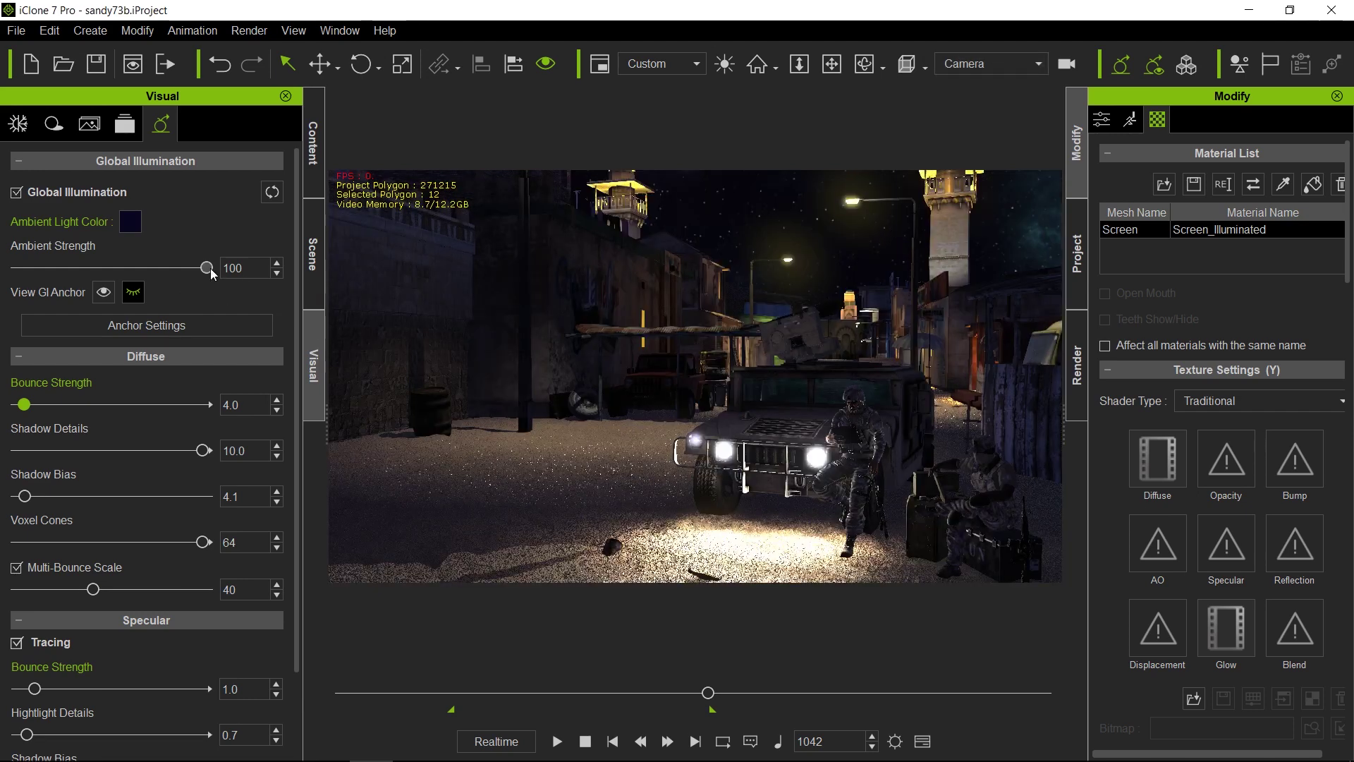
click(175, 268)
drag(120, 265, 3, 266)
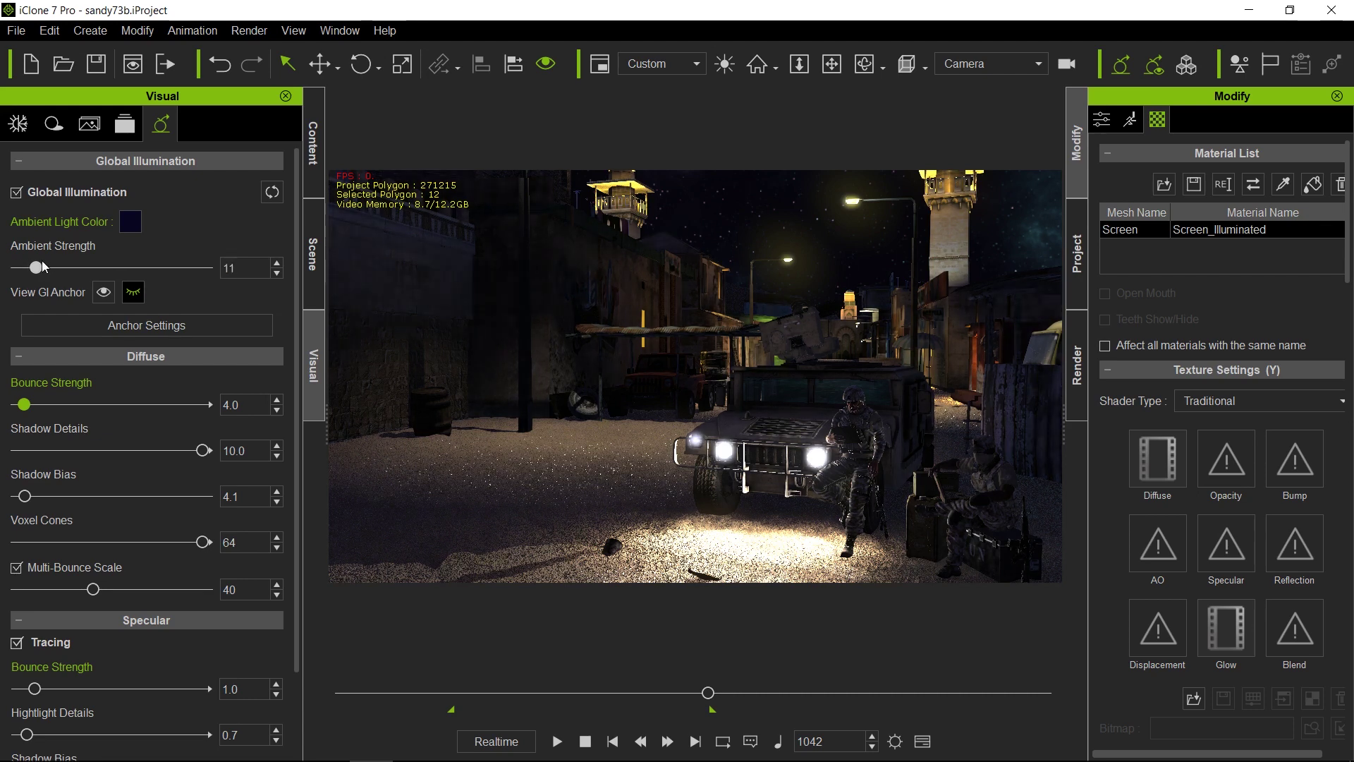
drag(1, 263, 129, 263)
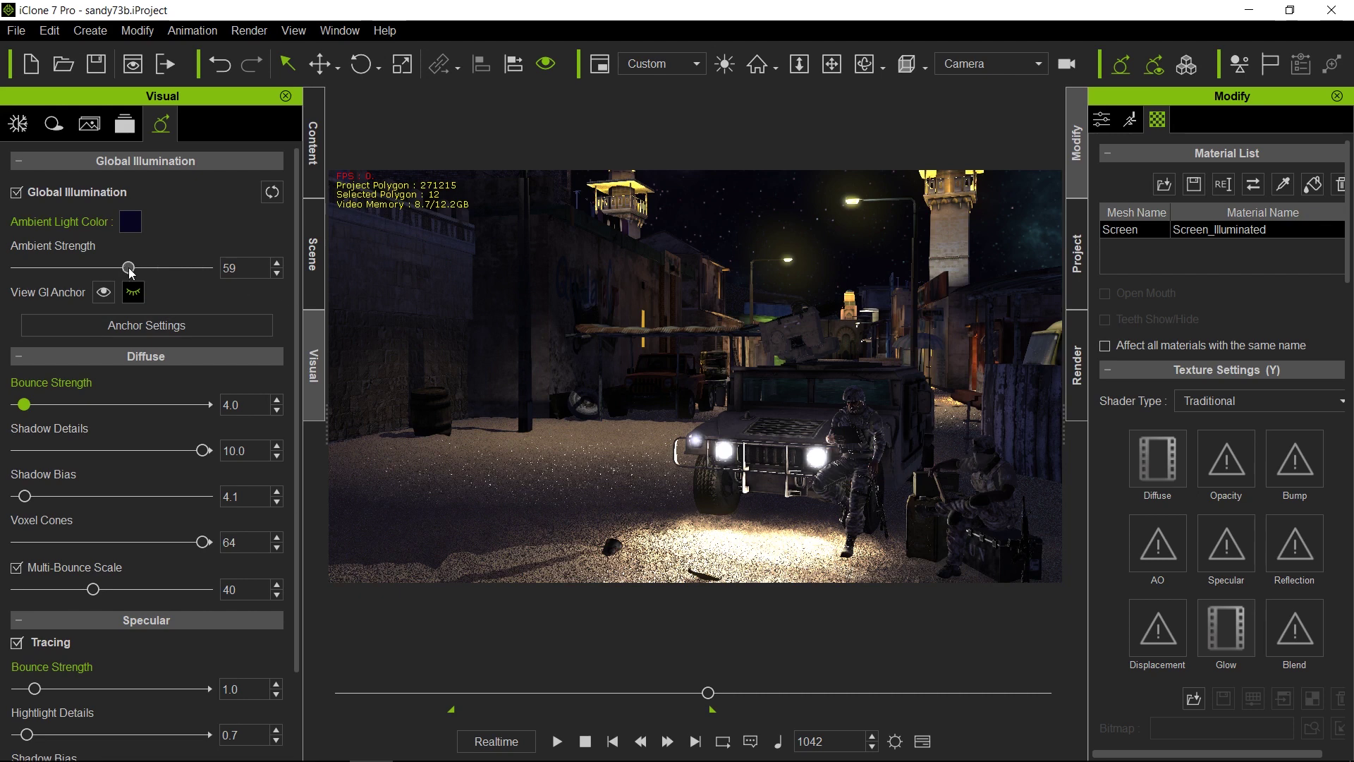
drag(129, 272, 54, 277)
drag(49, 272, 37, 273)
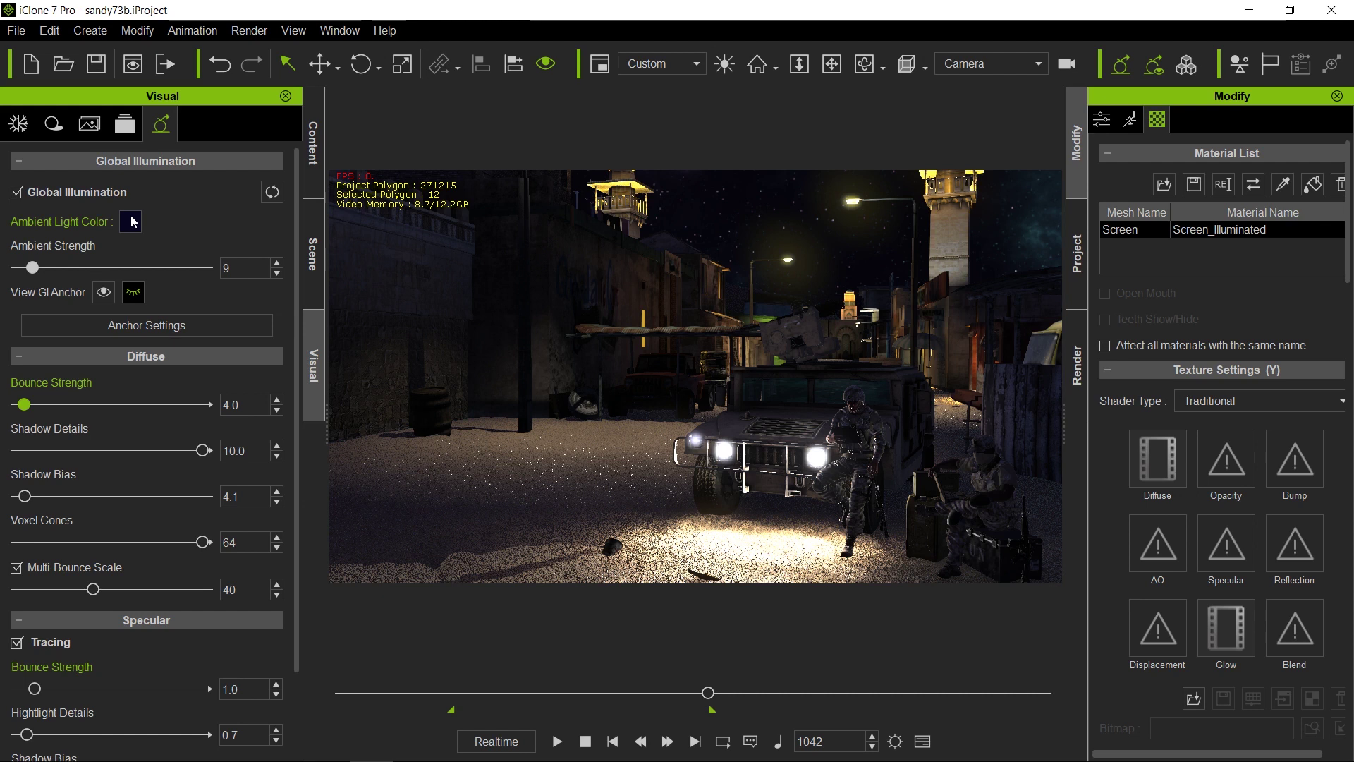
Show the GI anchor in front of the Humvee, select it, and reselect it through Anchor Settings with the soldier's shirt selected
click(105, 295)
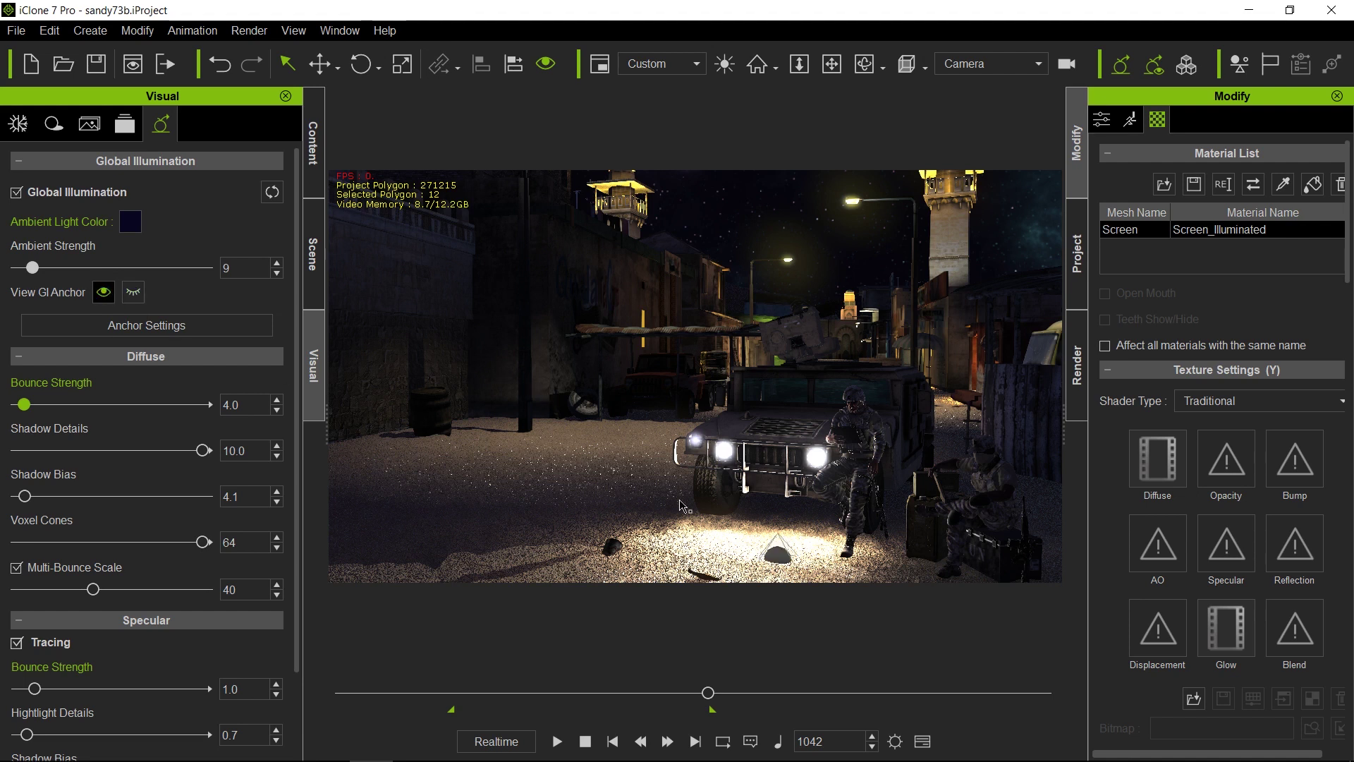
click(782, 559)
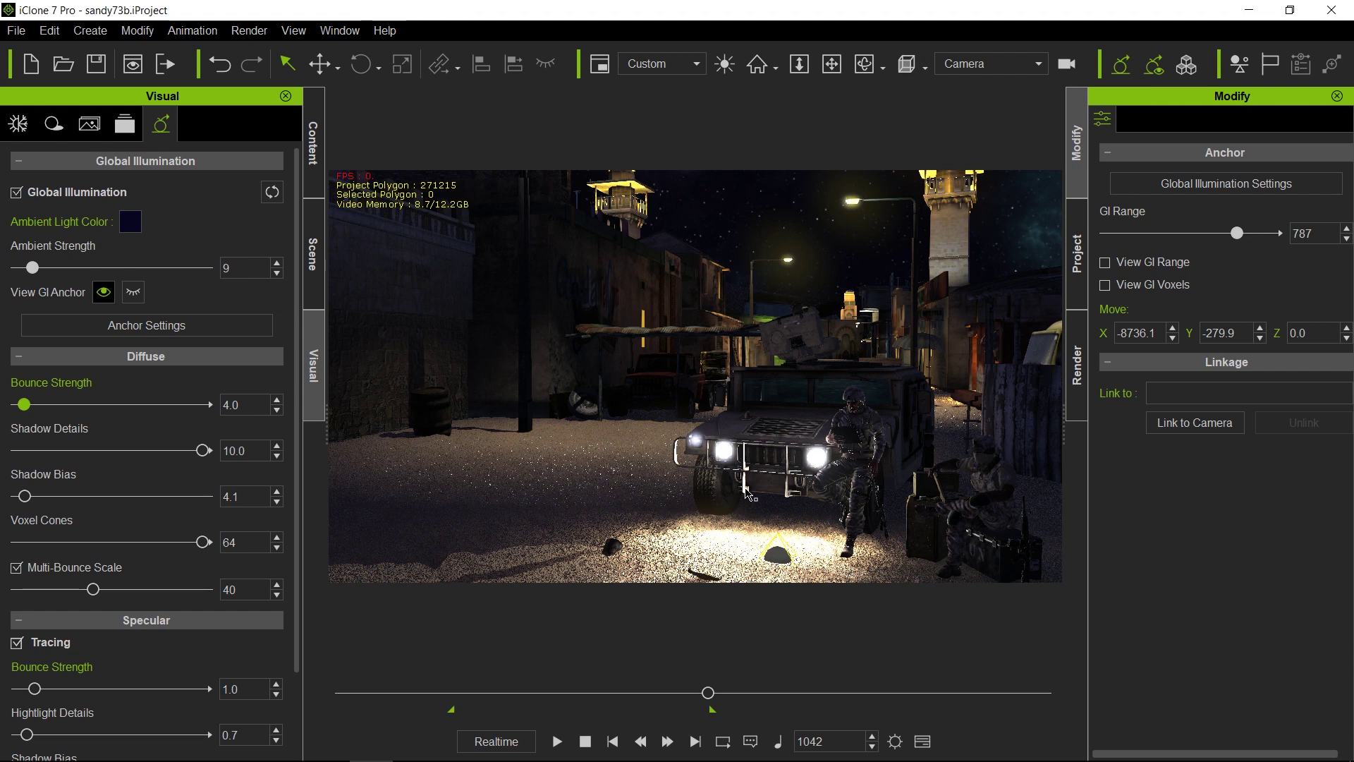
click(136, 327)
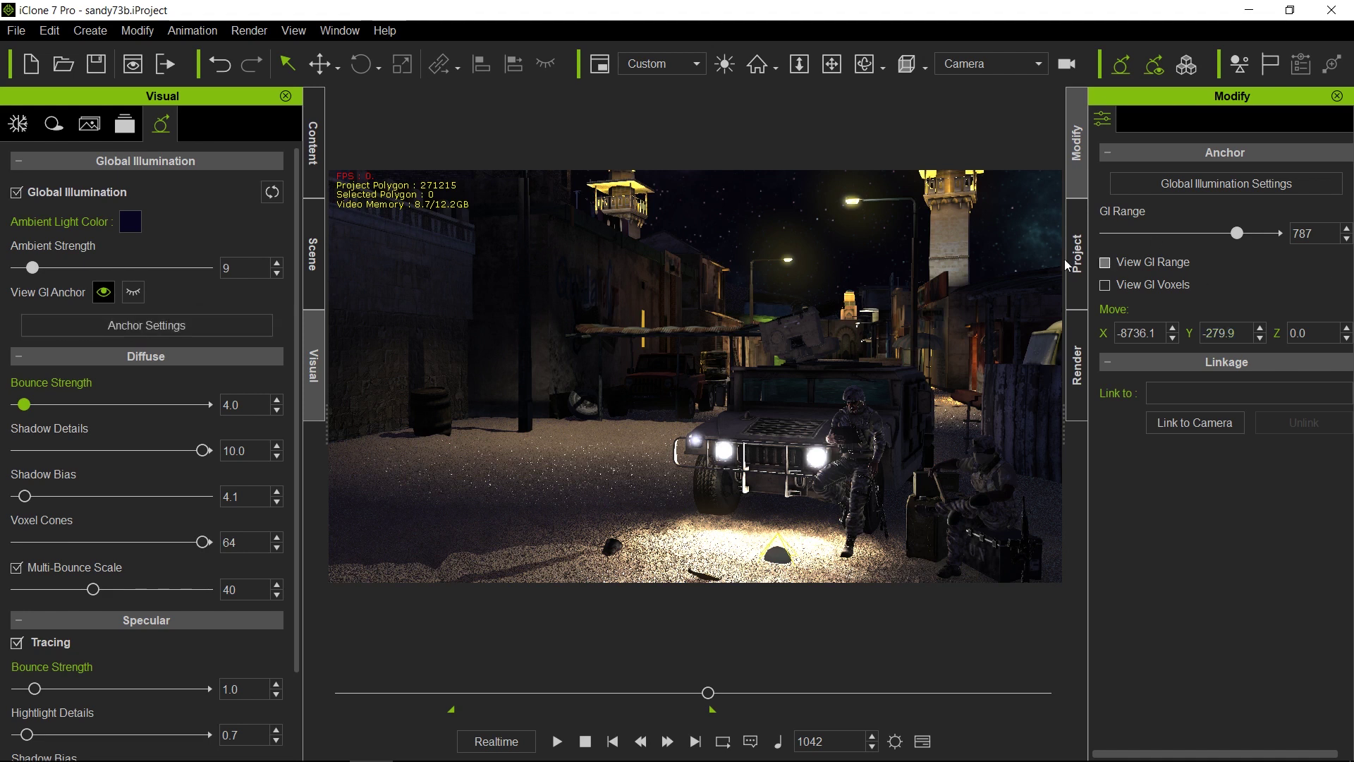
click(861, 421)
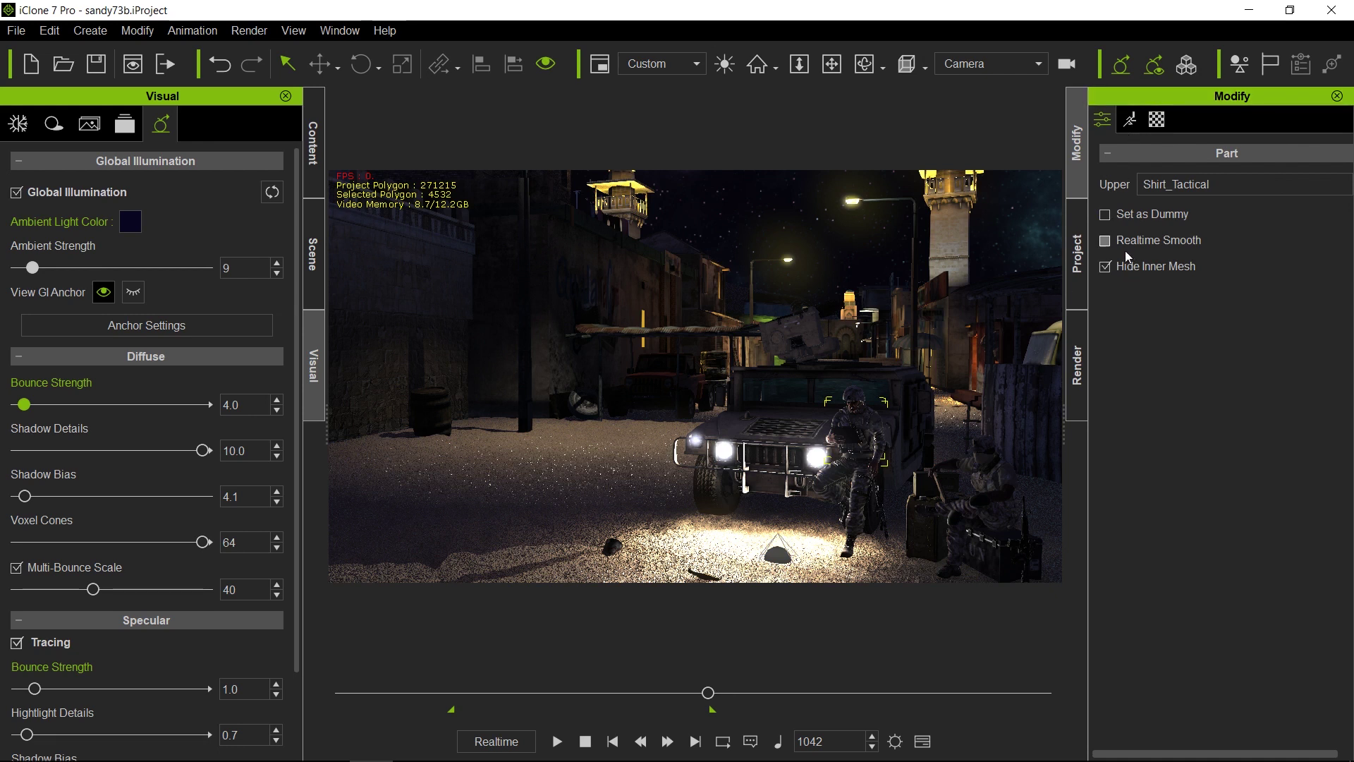
click(120, 329)
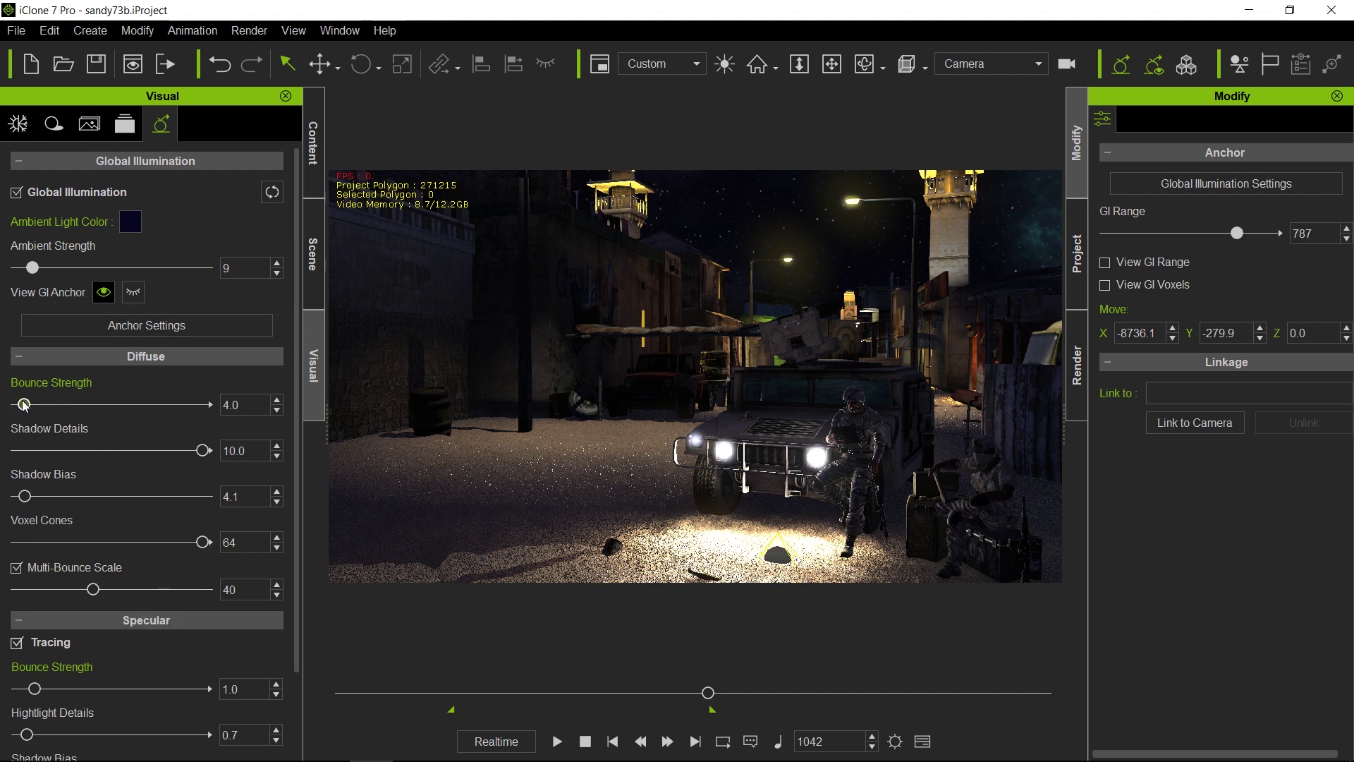
Try a diffuse Bounce Strength of 18.9, return it to 4.0, and set Shadow Bias to 2.3 with Shadow Details at 10.0
drag(24, 406, 56, 407)
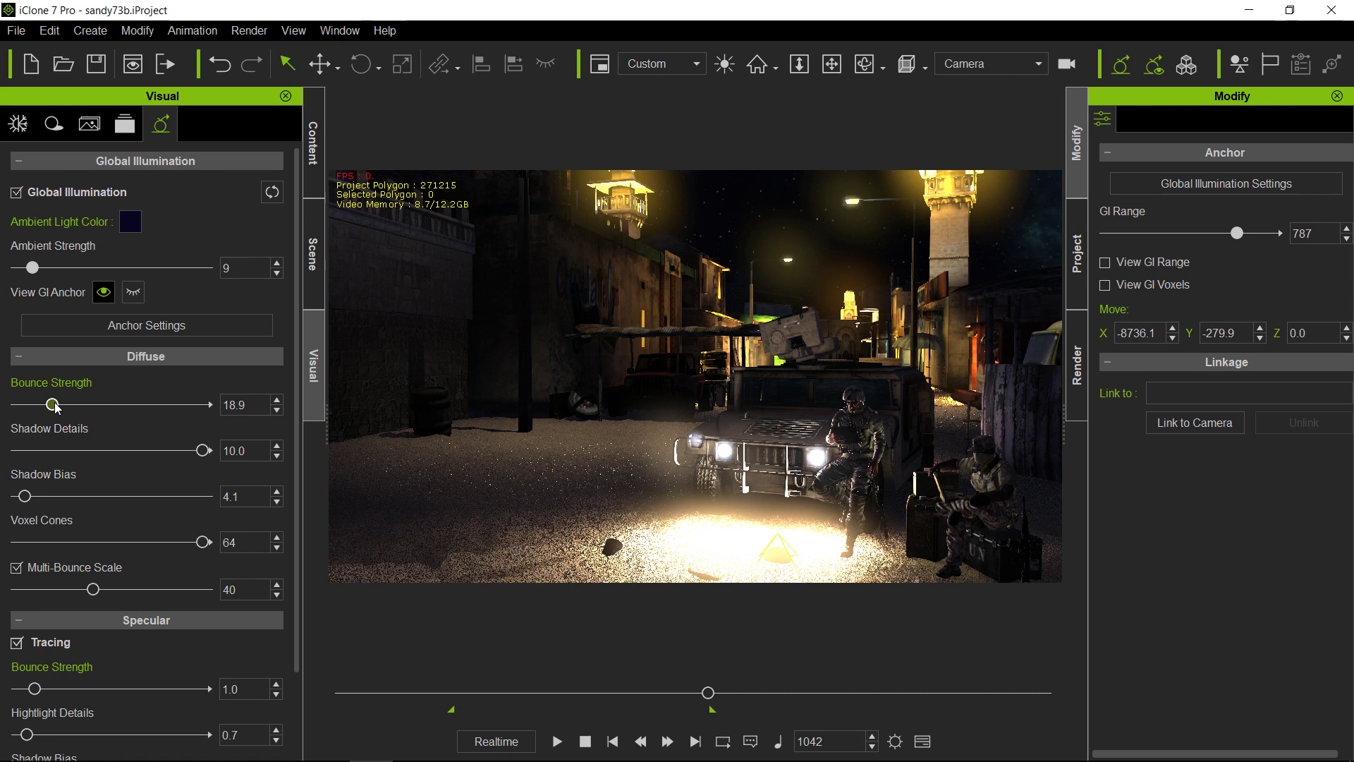
drag(54, 405, 33, 408)
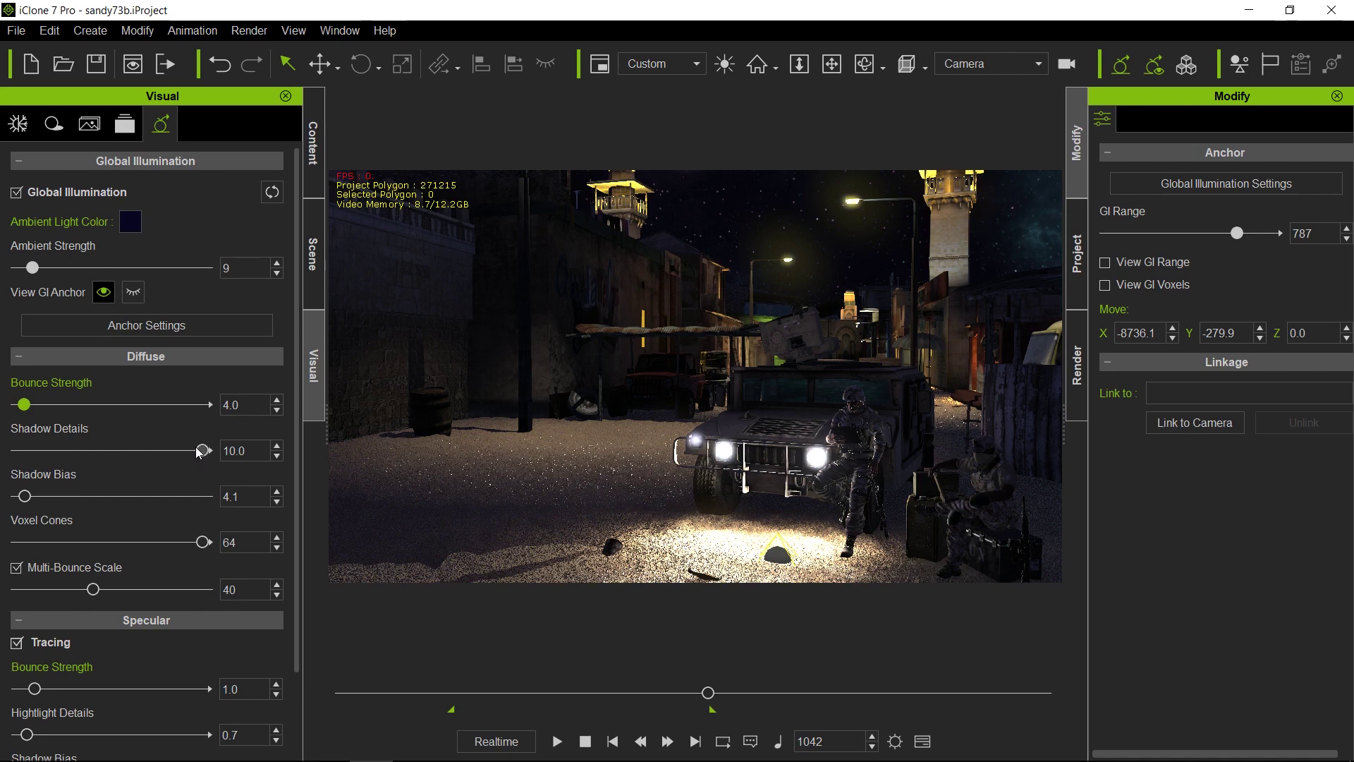
mouse_move(203, 450)
mouse_down()
mouse_move(2, 455)
mouse_move(209, 453)
mouse_up()
mouse_move(26, 497)
mouse_down()
mouse_move(130, 497)
mouse_move(29, 502)
mouse_up()
drag(25, 497, 23, 498)
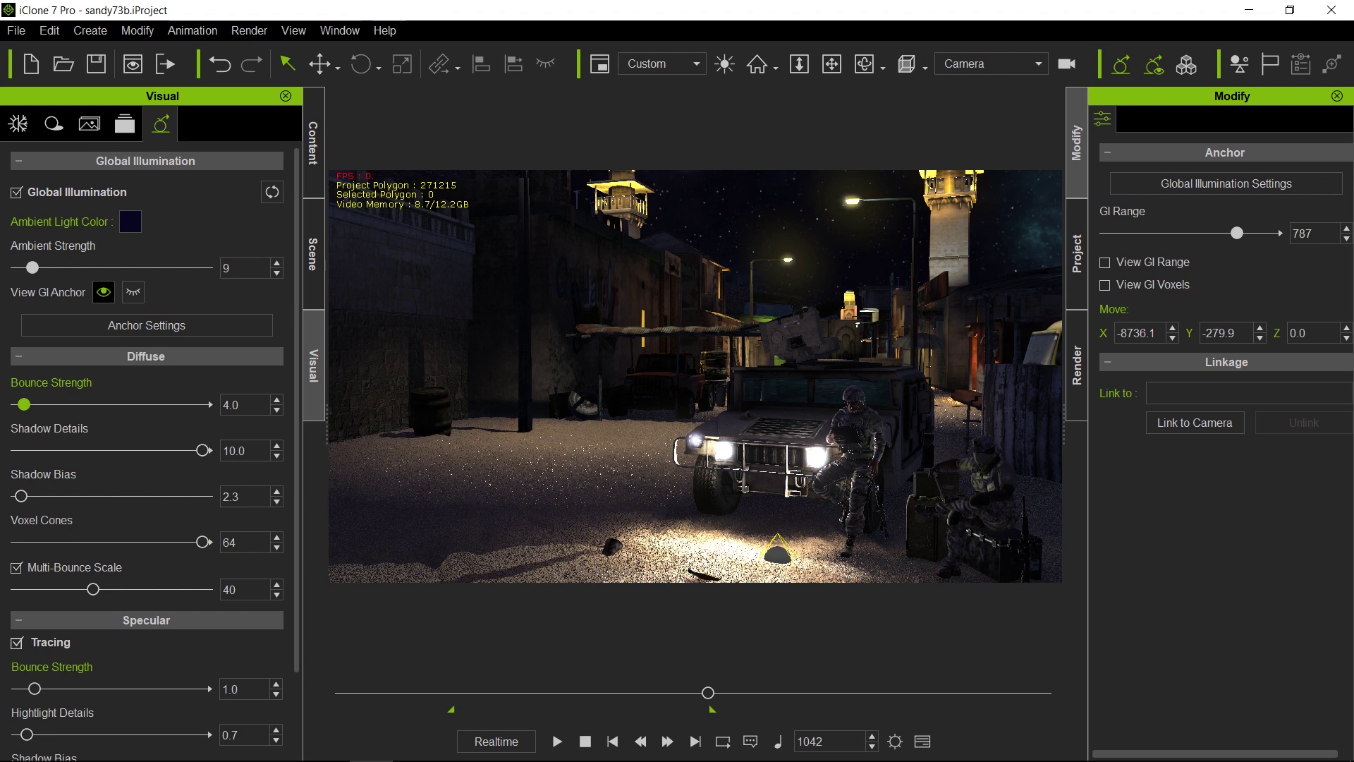
Switch to Photos, view the diagrams GI - Voxel Cone2.jpg and GI - Voxel Cone.jpg, and return to iClone
mouse_move(318, 752)
mouse_move(237, 753)
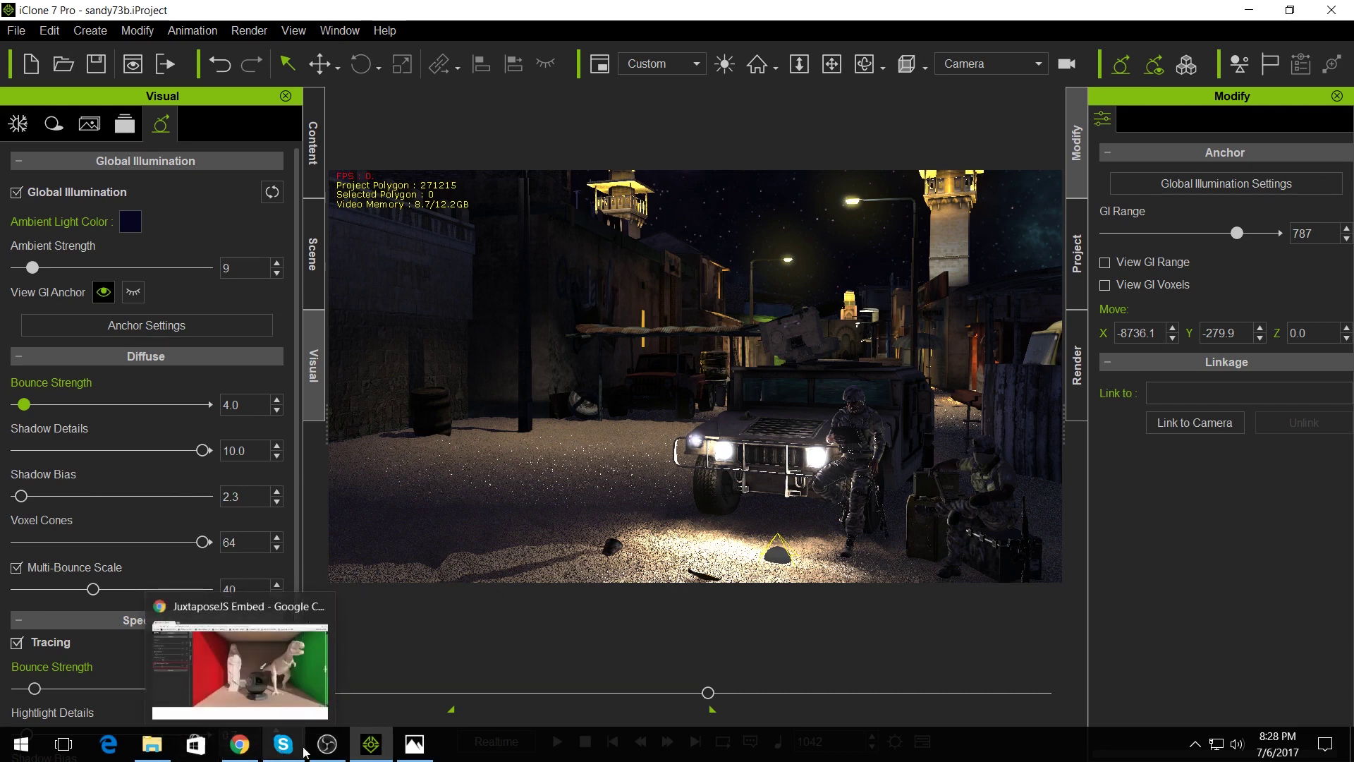
click(417, 746)
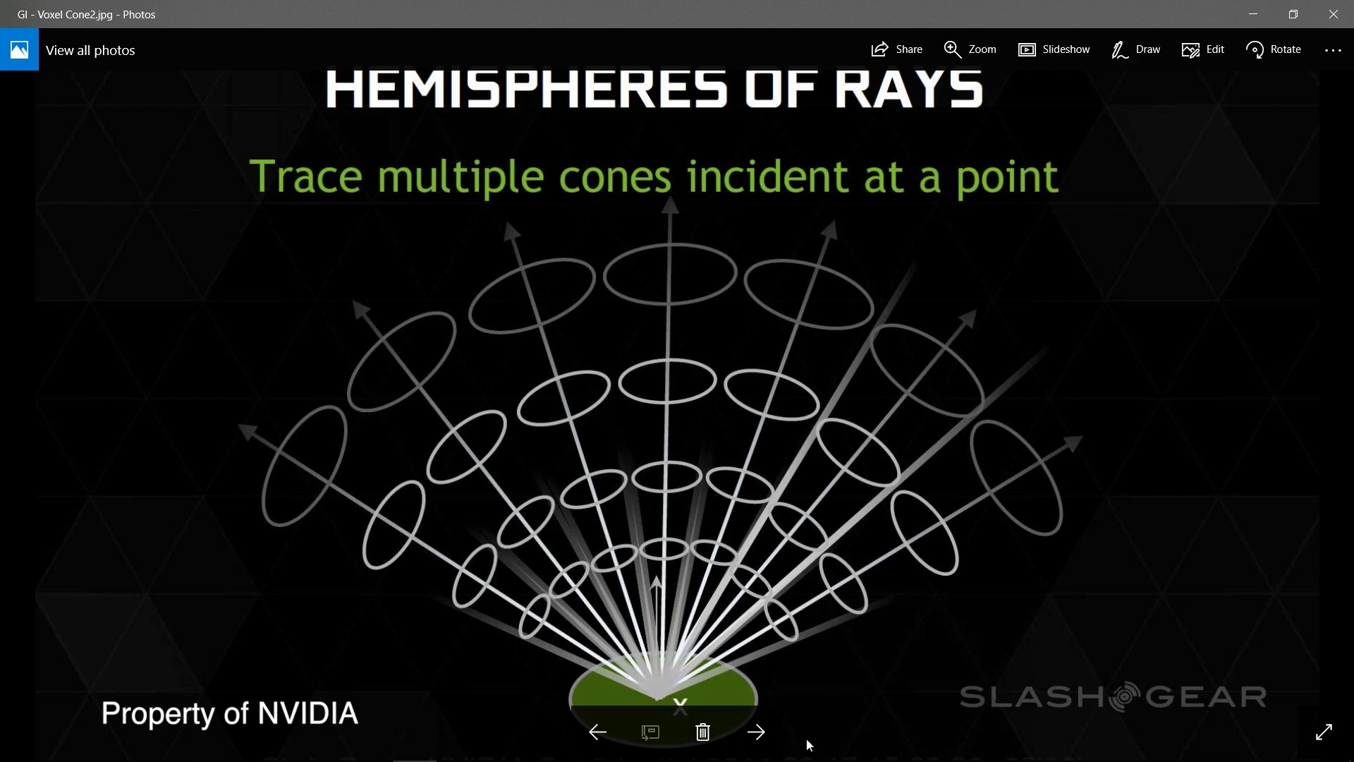
click(762, 734)
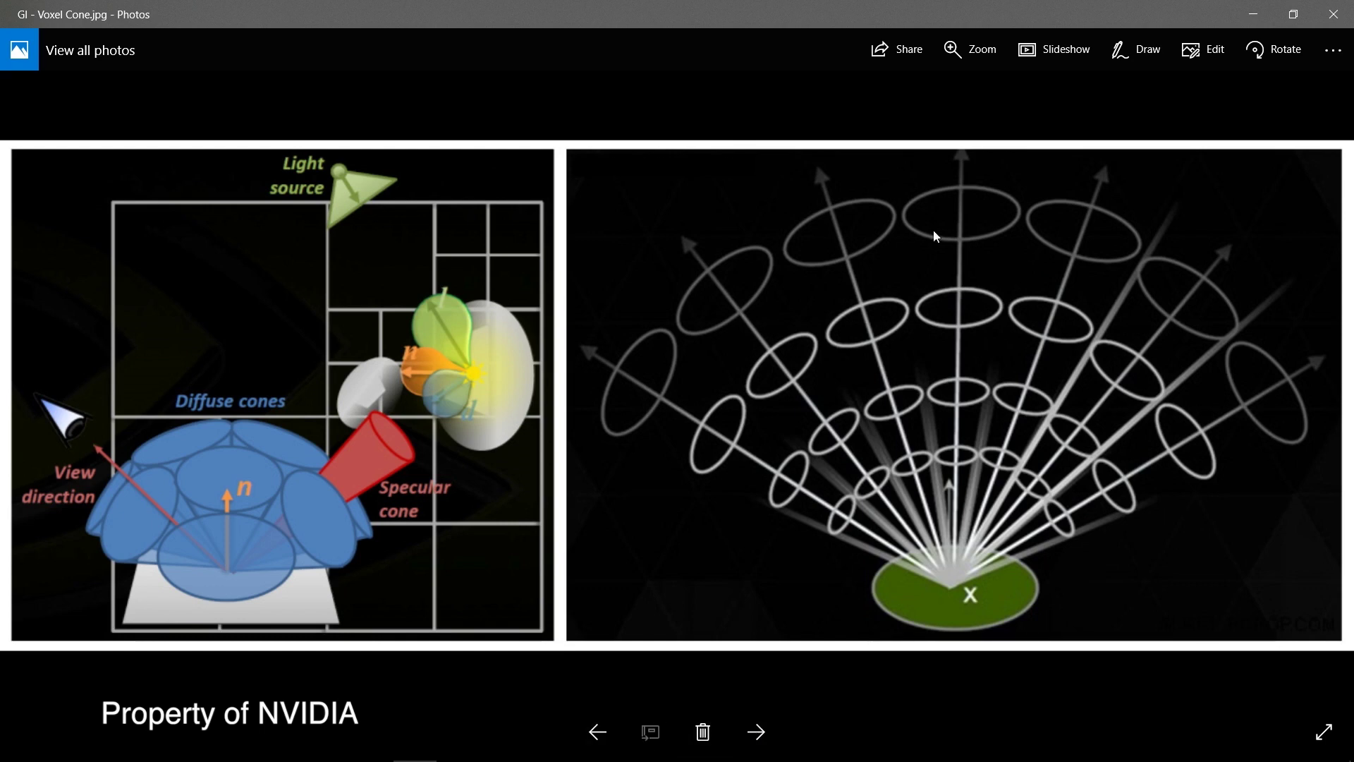
click(1253, 15)
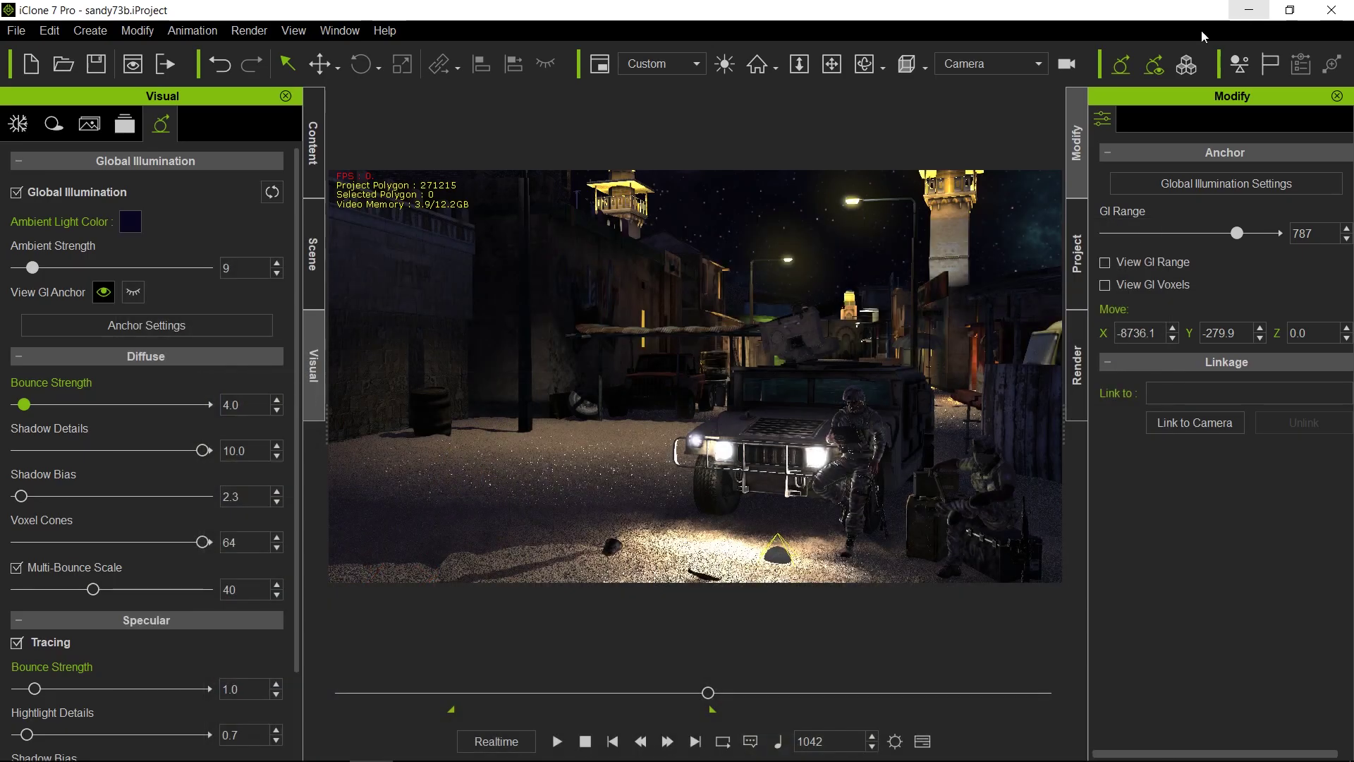
Switch the viewport to Camera_closeup, go to the range's first frame, 327, and lower the diffuse Shadow Bias to 0.4
click(960, 62)
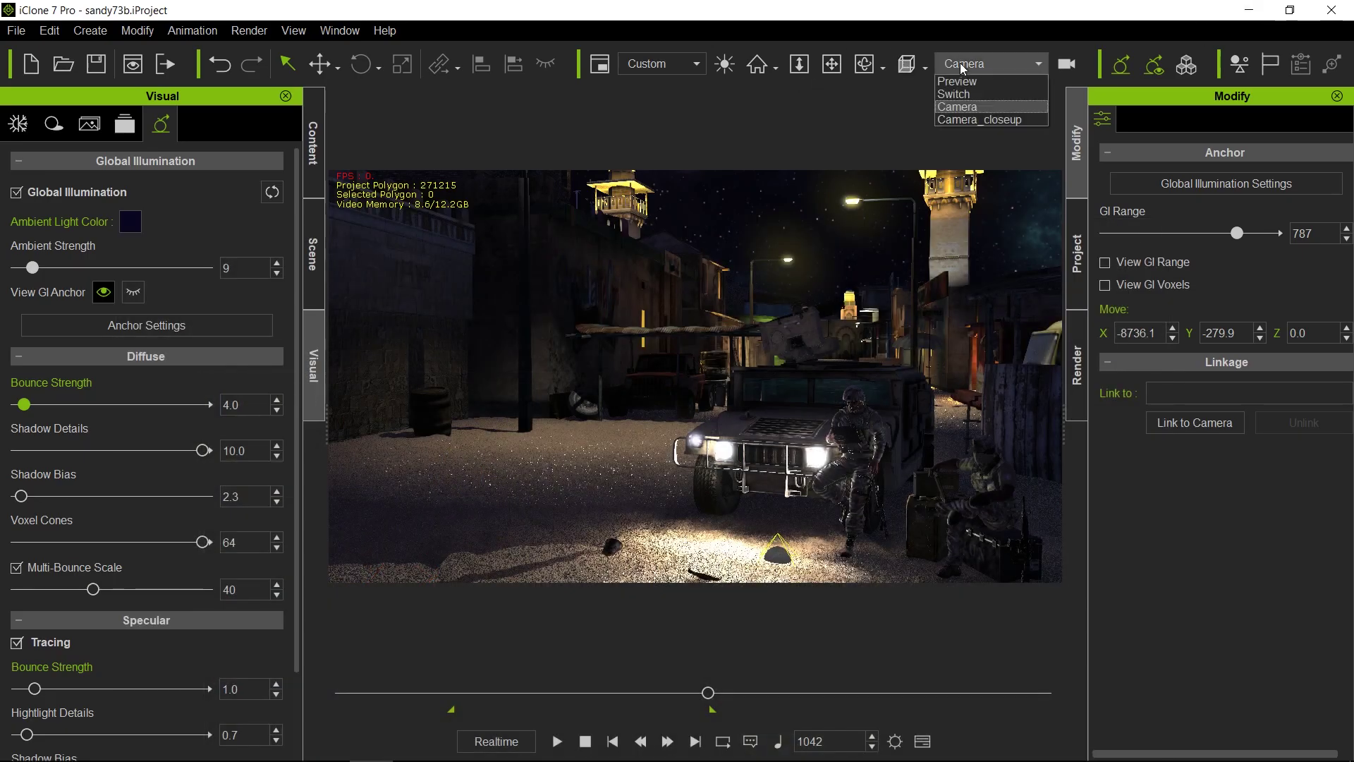
click(966, 119)
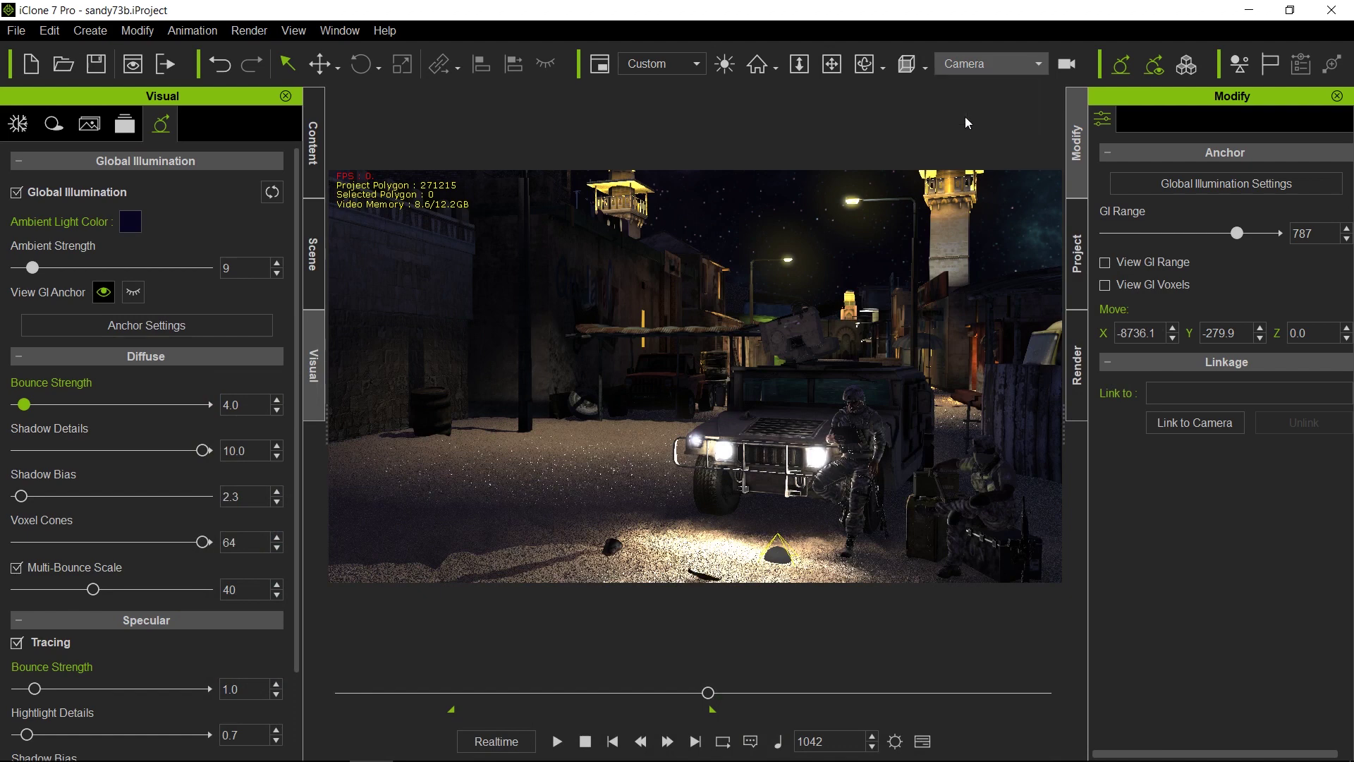
click(613, 742)
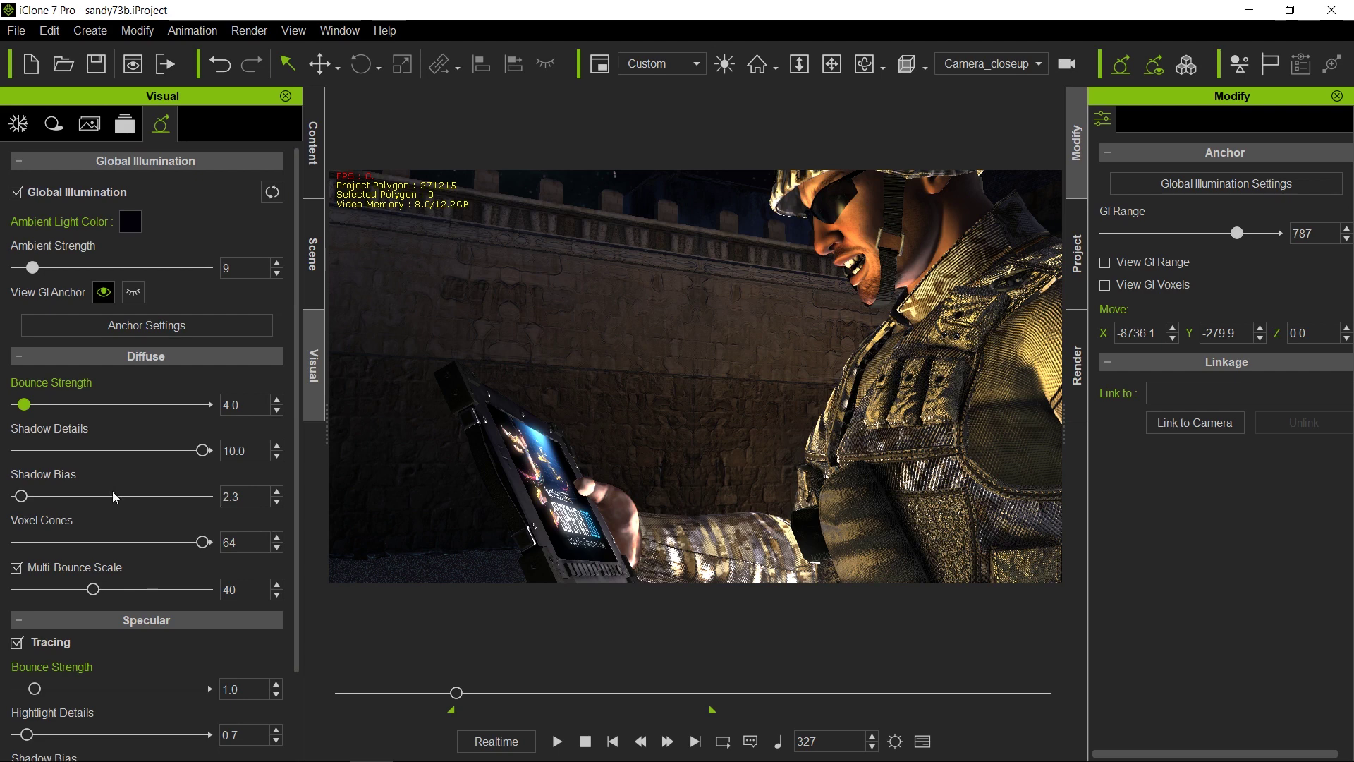
drag(23, 498, 22, 499)
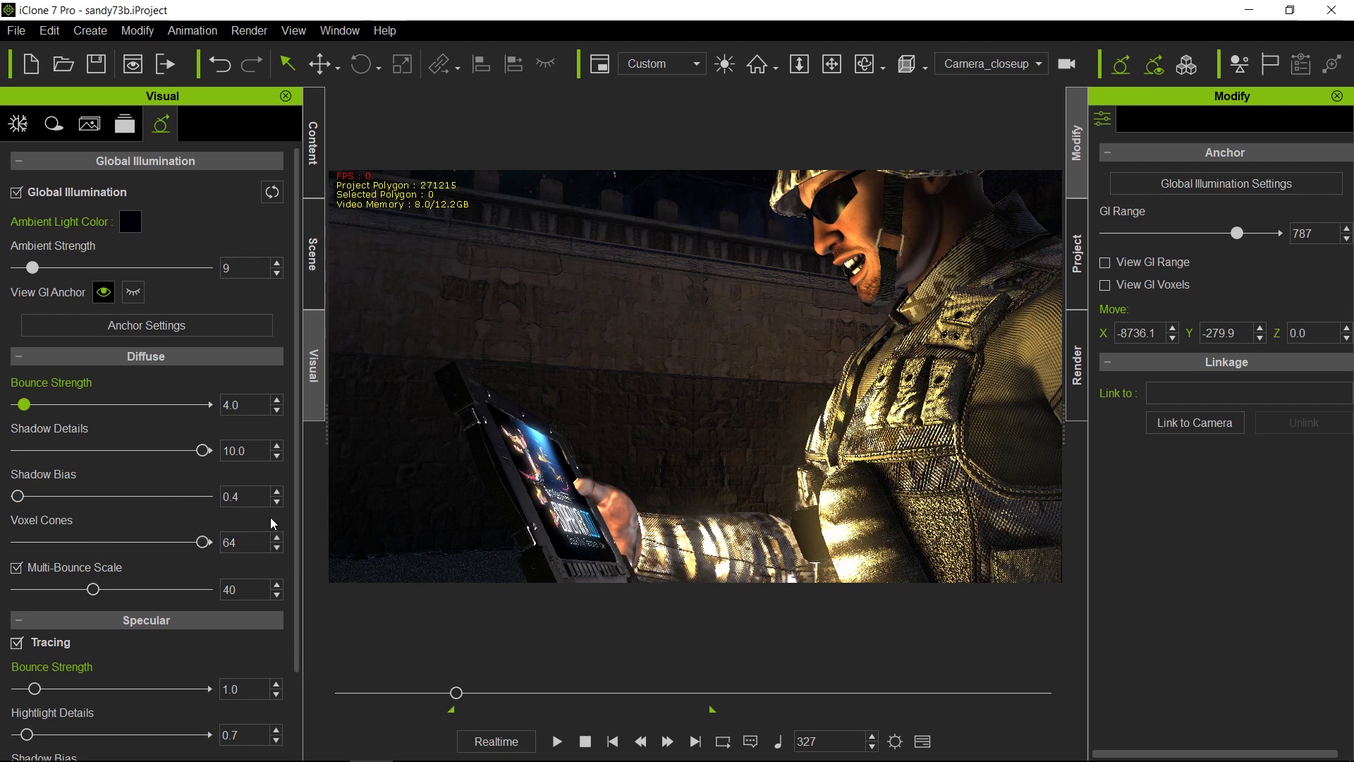
Compare the soldier's lighting with Voxel Cones at 8, 16 and 32, and return the setting to 64
double_click(223, 542)
text(8)
key(Return)
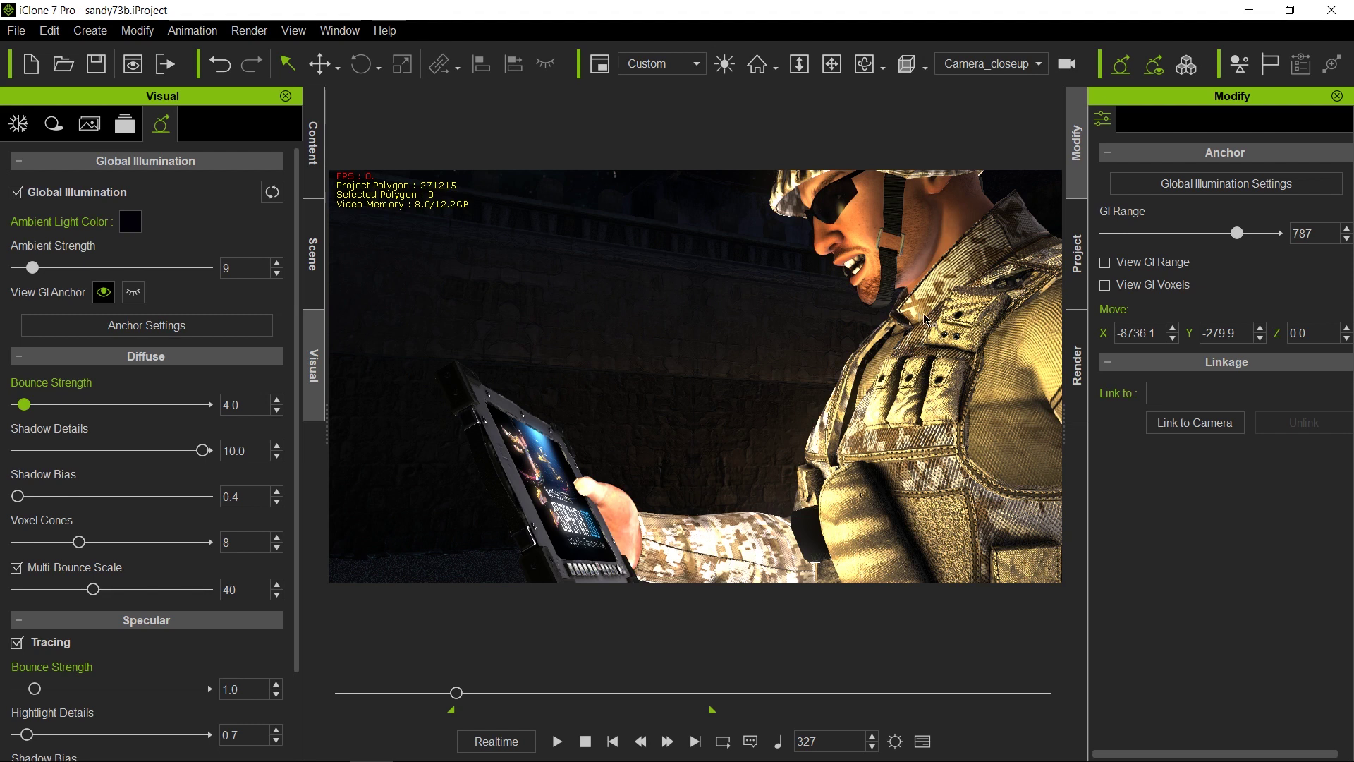
double_click(238, 544)
text(16)
key(Return)
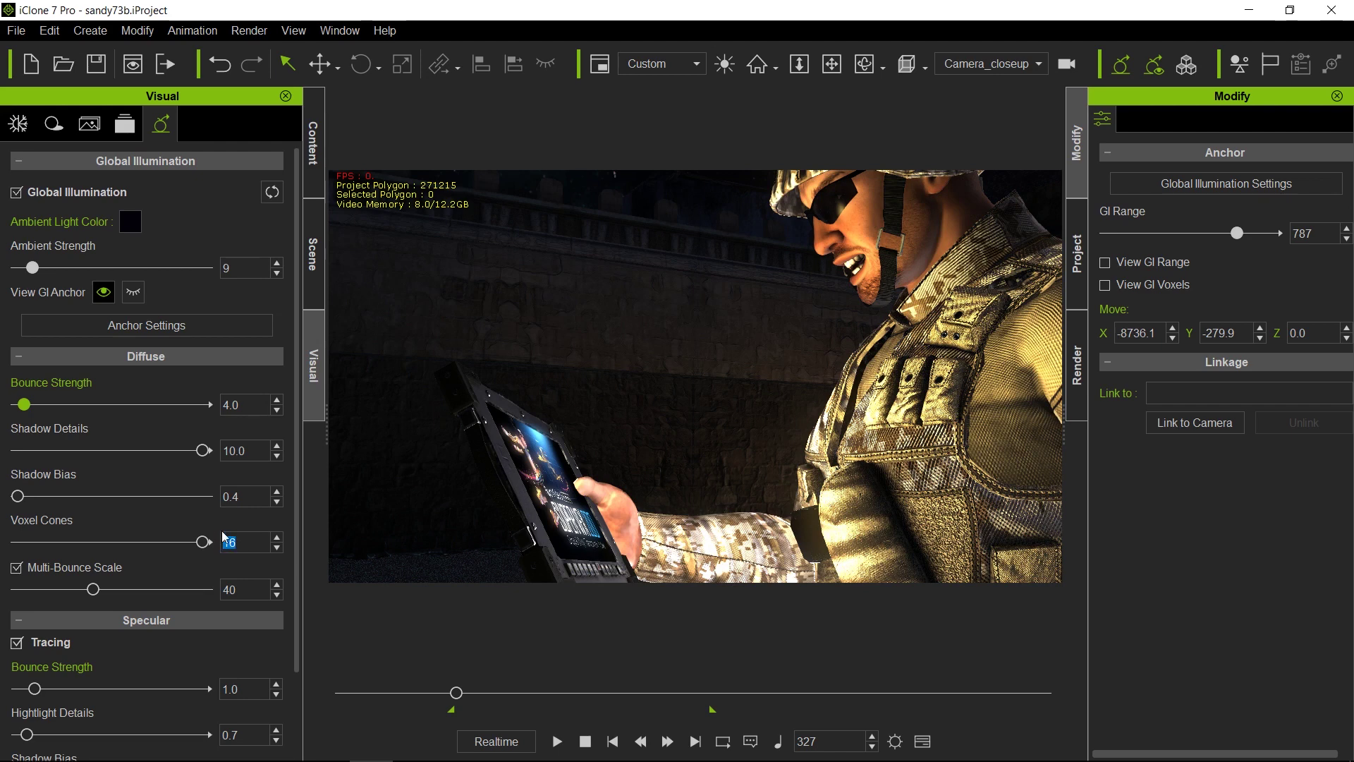
text(32)
key(Return)
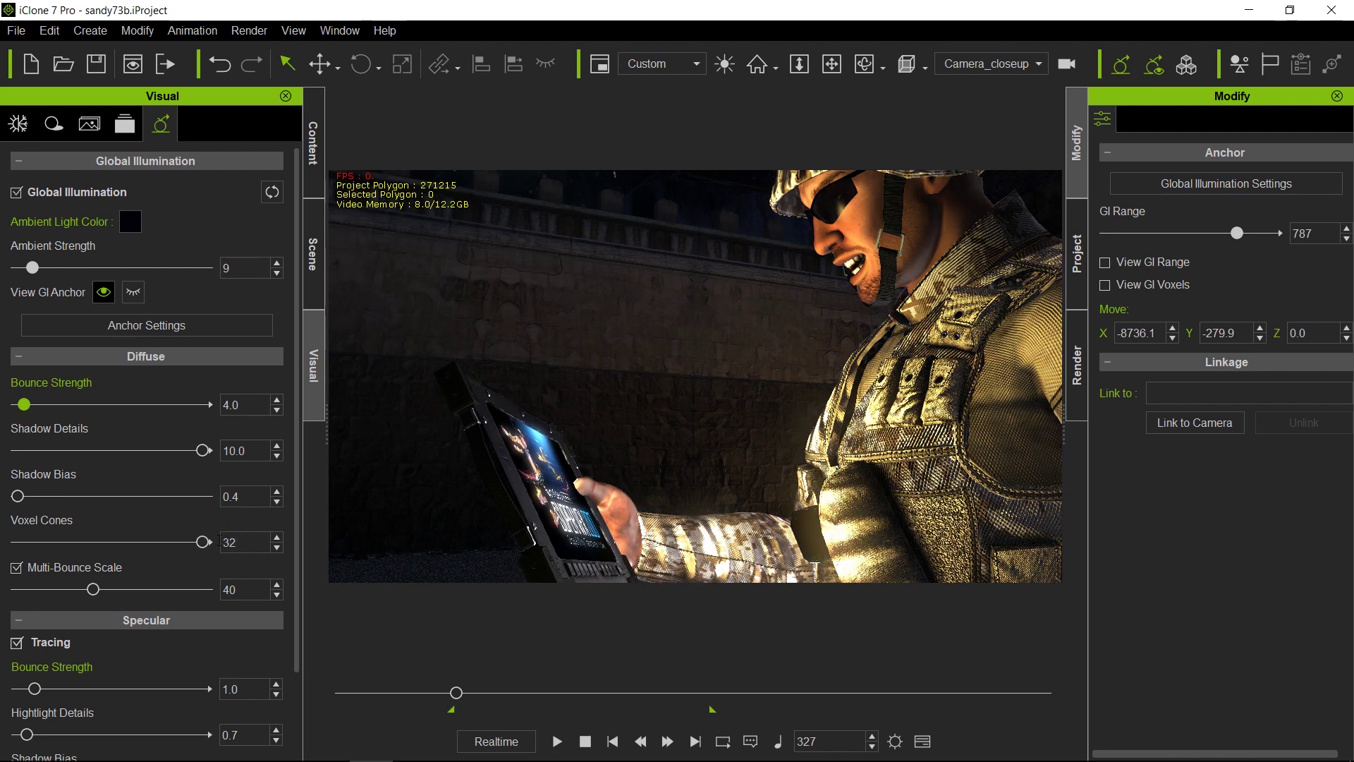
text(16)
key(Return)
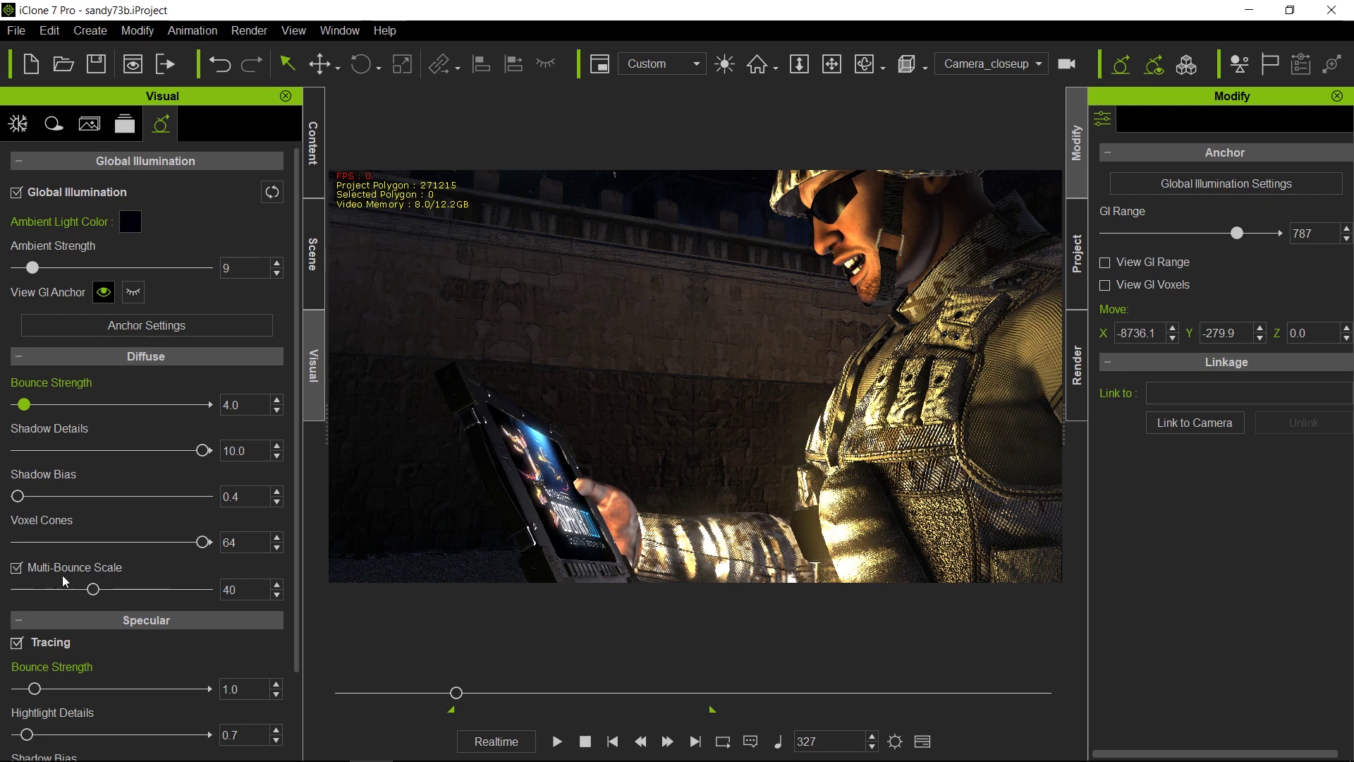
Switch the viewport to Camera at frame 1 and hide the GI anchor
click(976, 65)
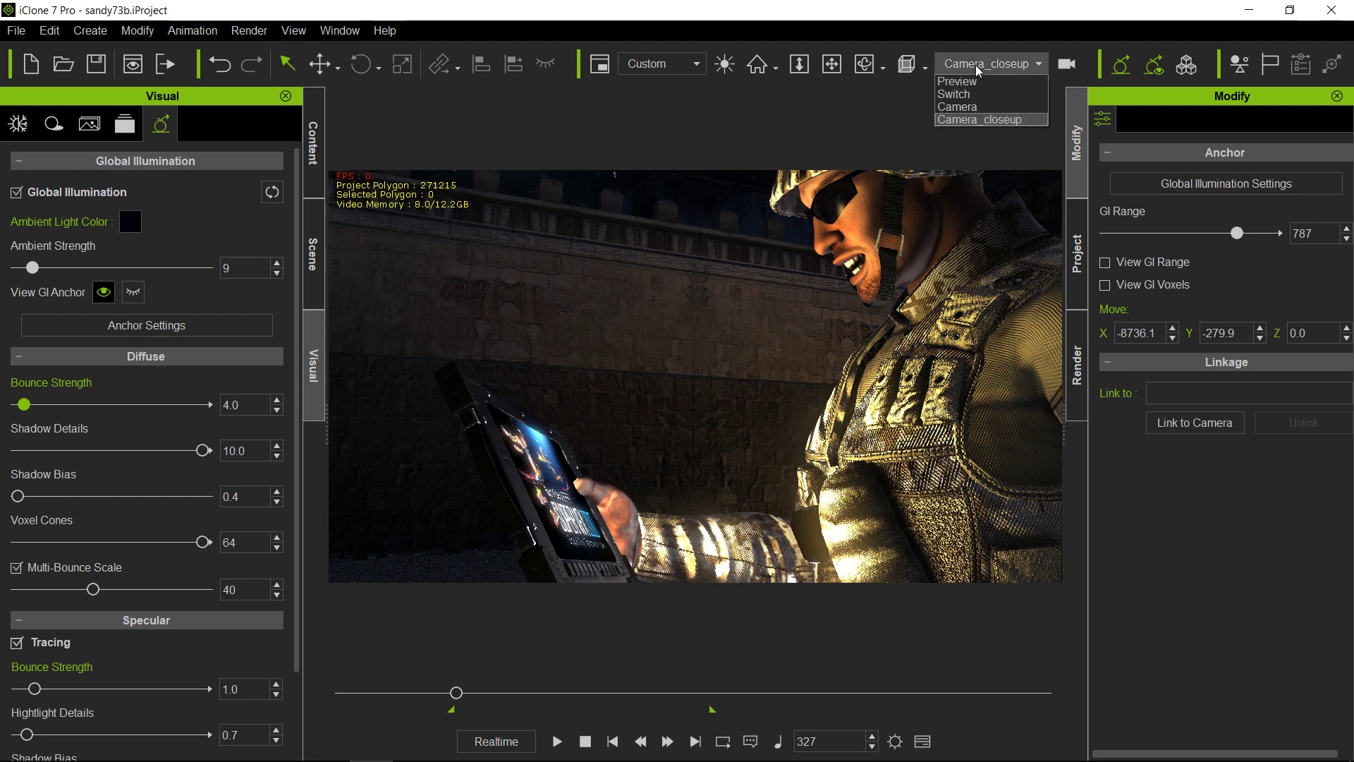
click(969, 107)
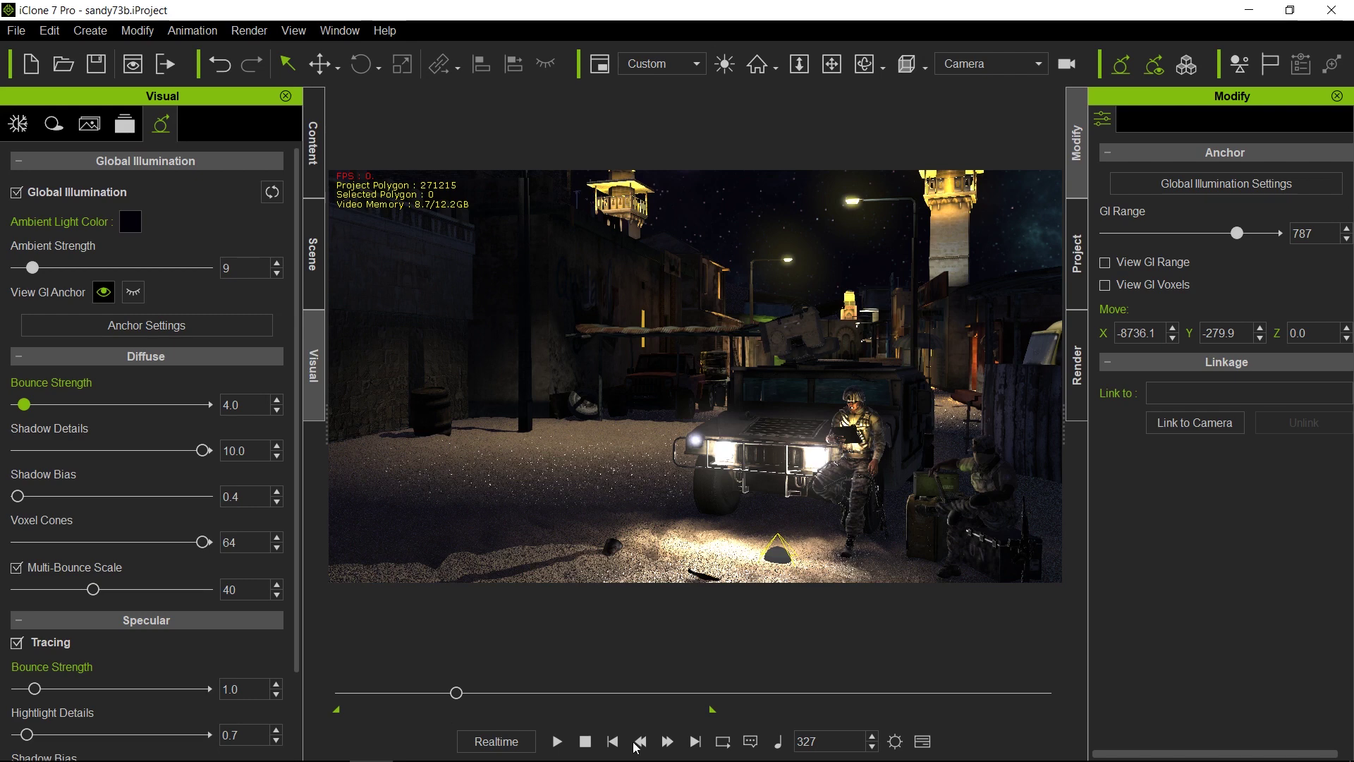
click(612, 741)
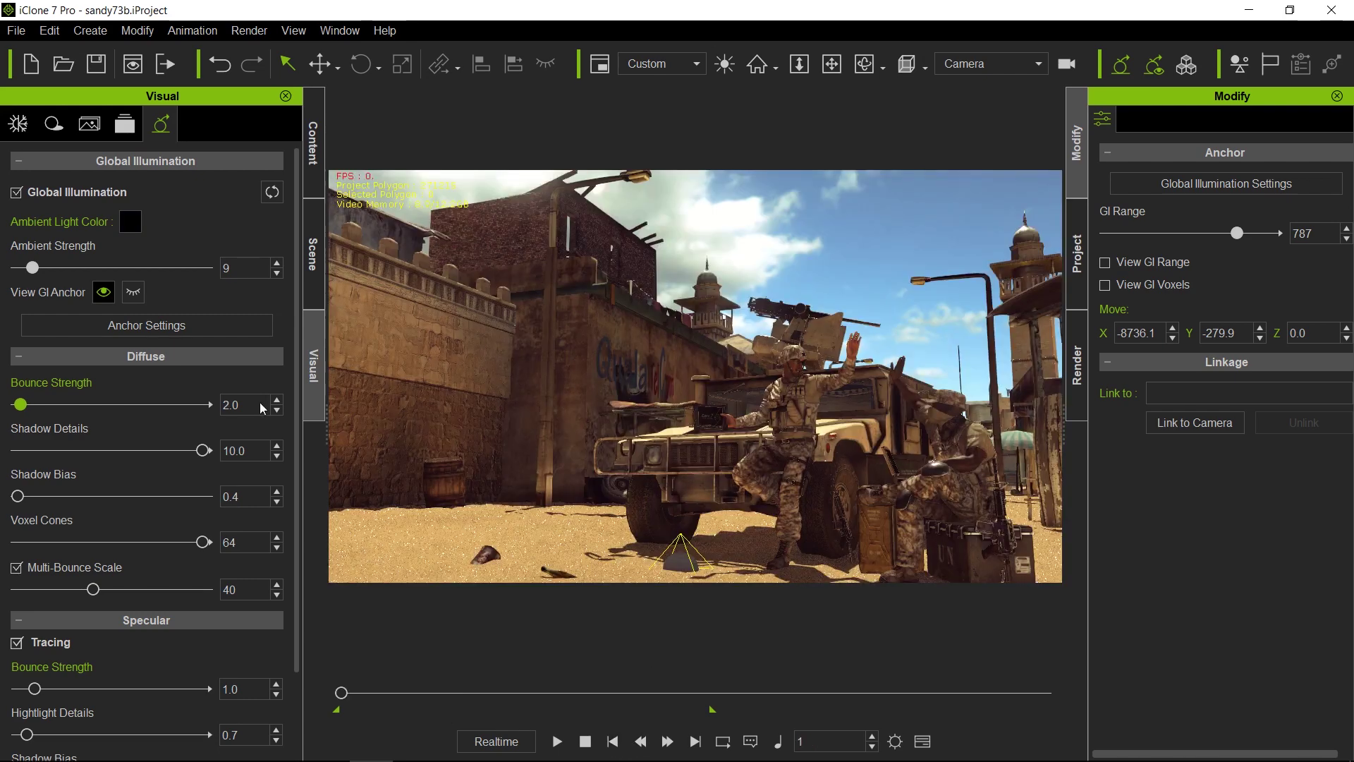
click(133, 294)
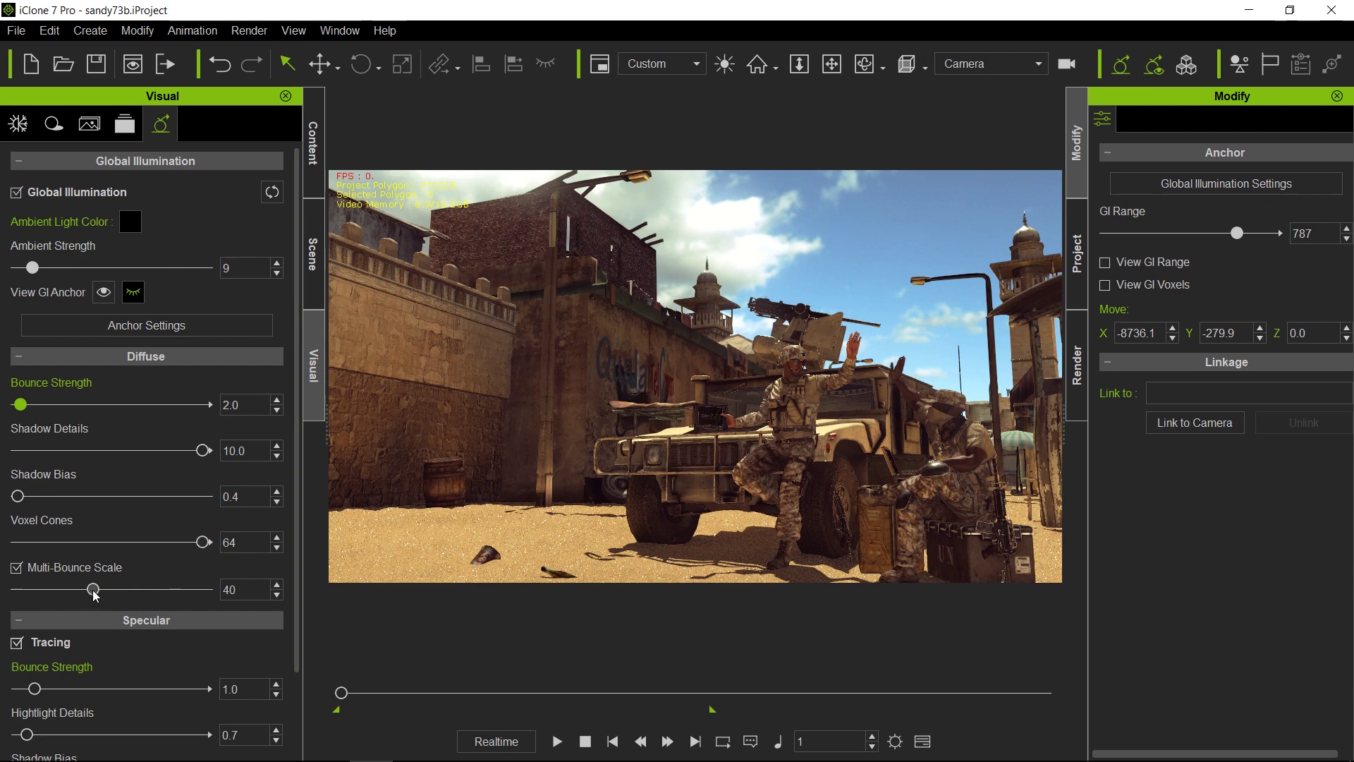
Raise the diffuse Multi-Bounce Scale to 100
drag(92, 590, 130, 604)
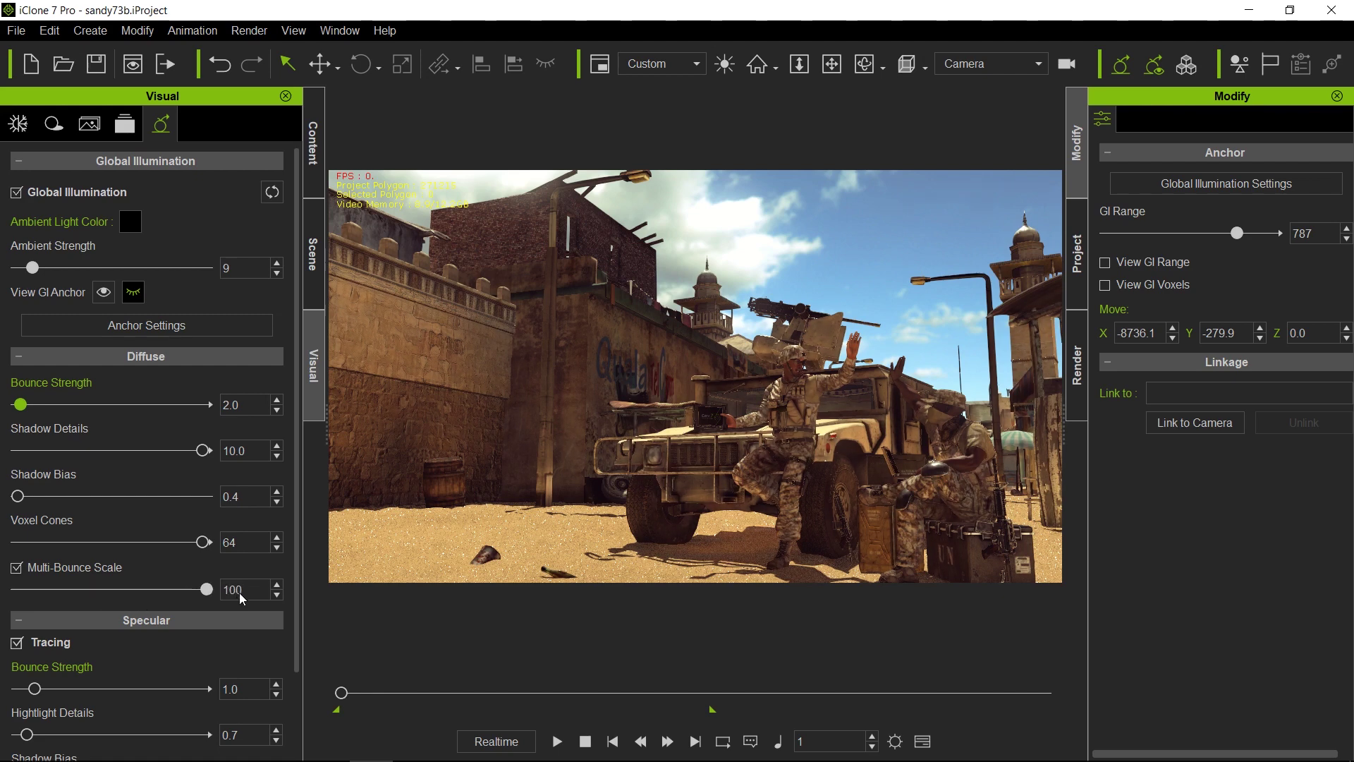
drag(240, 593, 255, 590)
Switch to Chrome and compare the before and after images of Multi-Bounce Scale at 30 and 70 across their full width
mouse_move(344, 756)
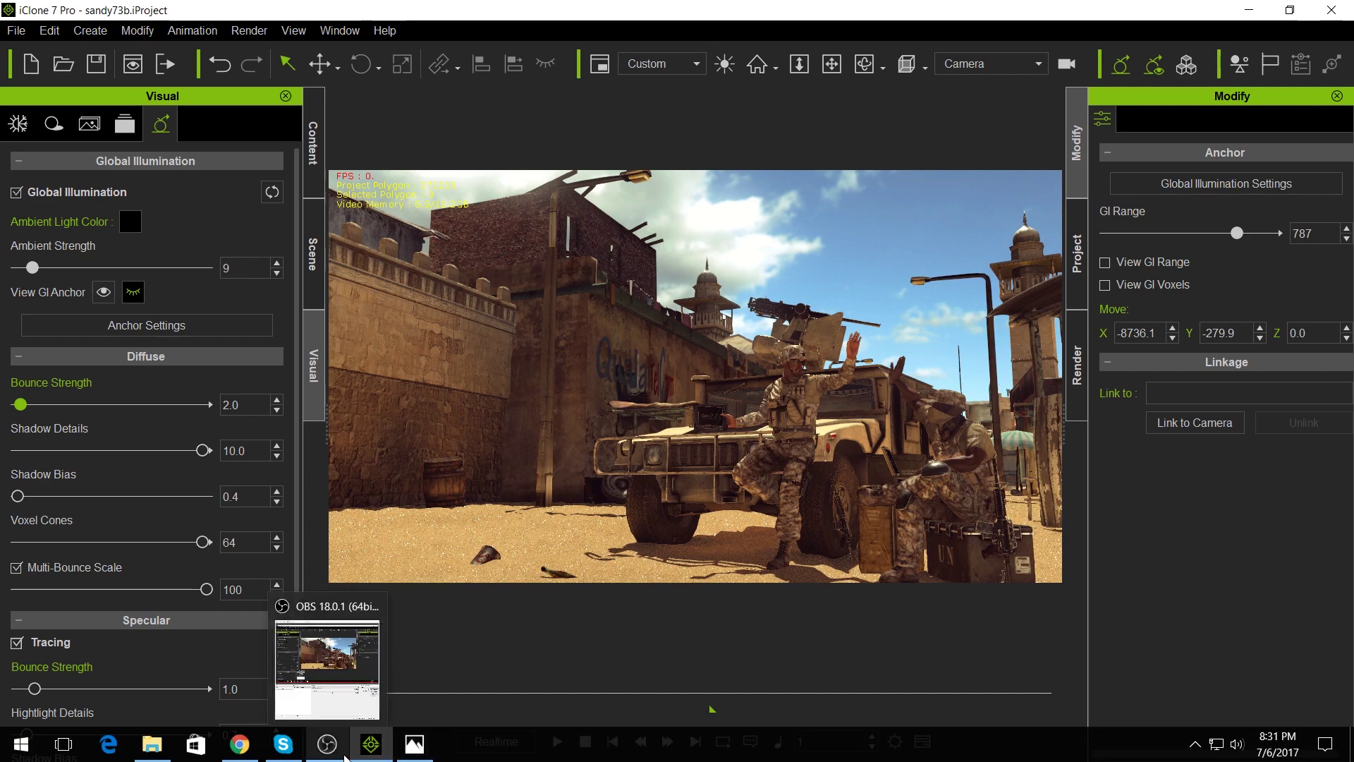
click(240, 744)
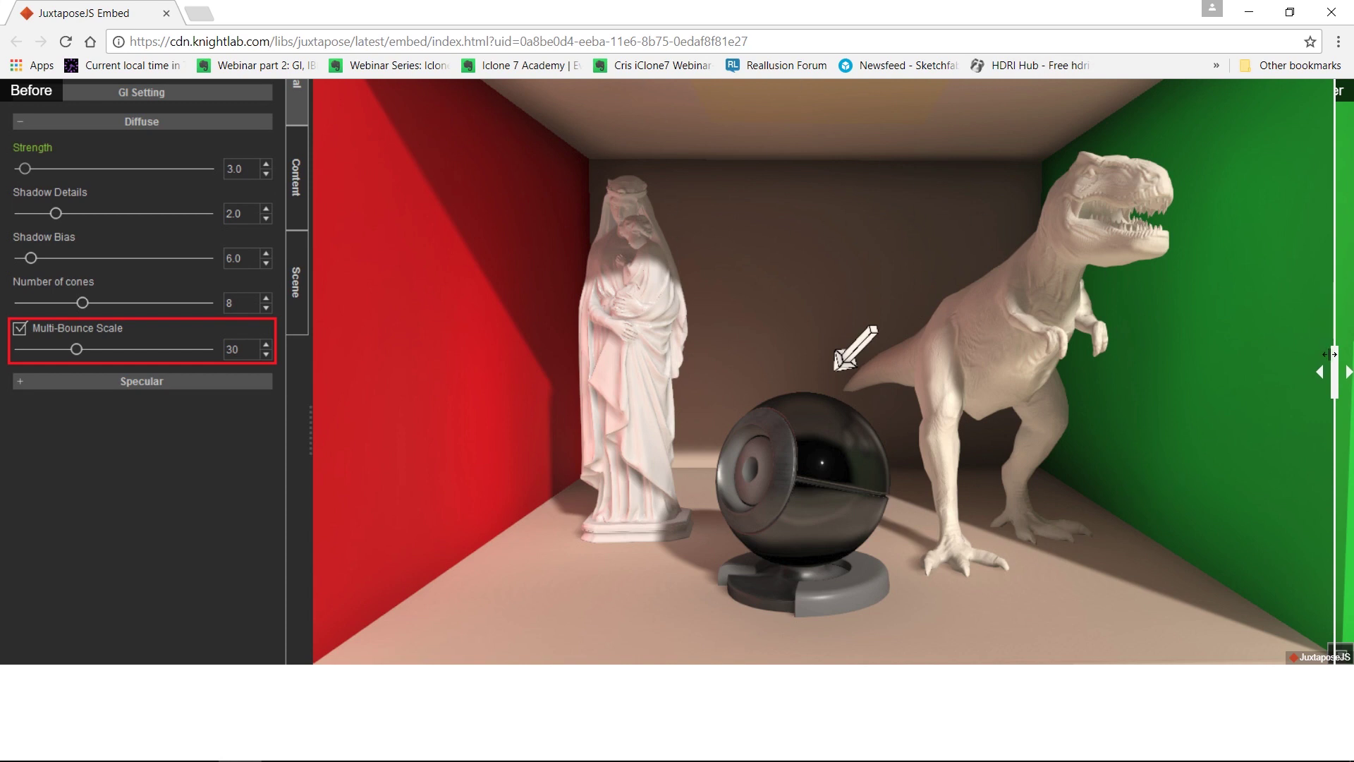
drag(1331, 355, 50, 354)
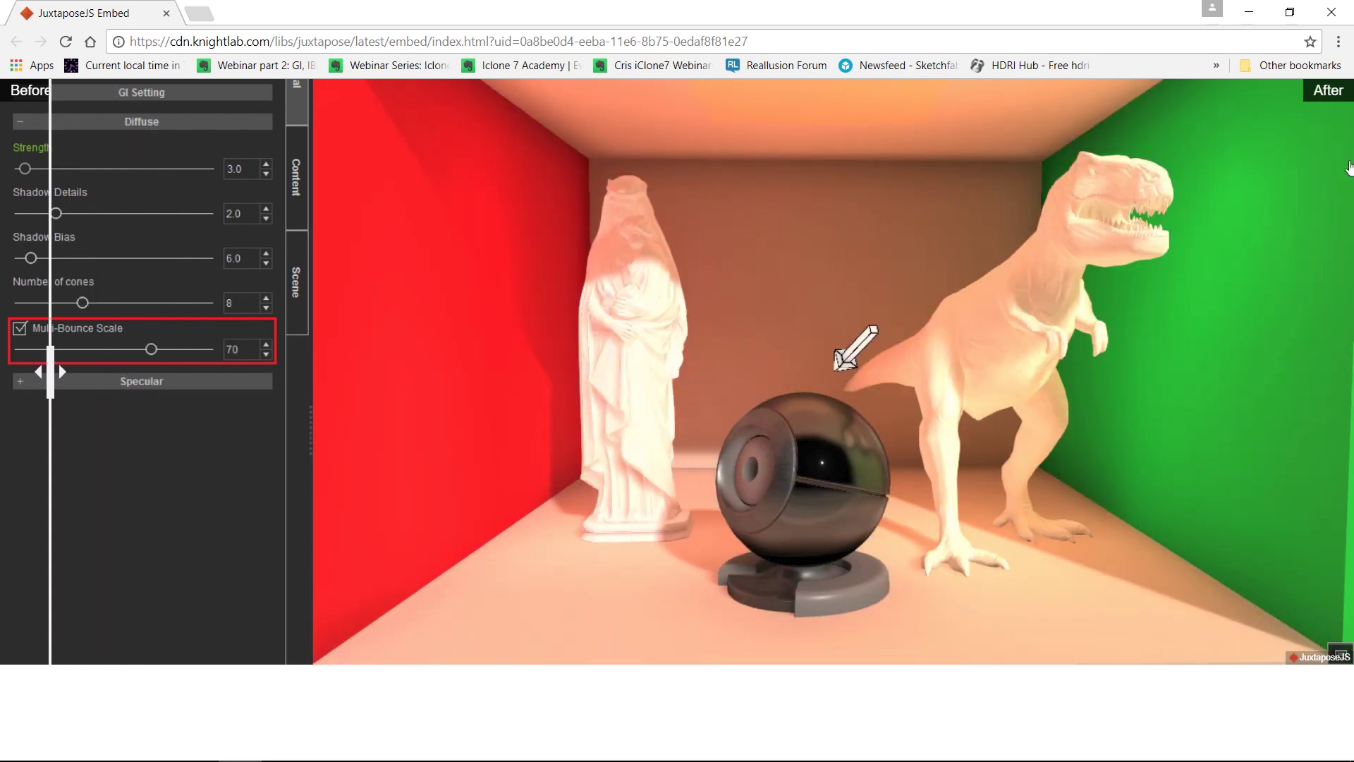
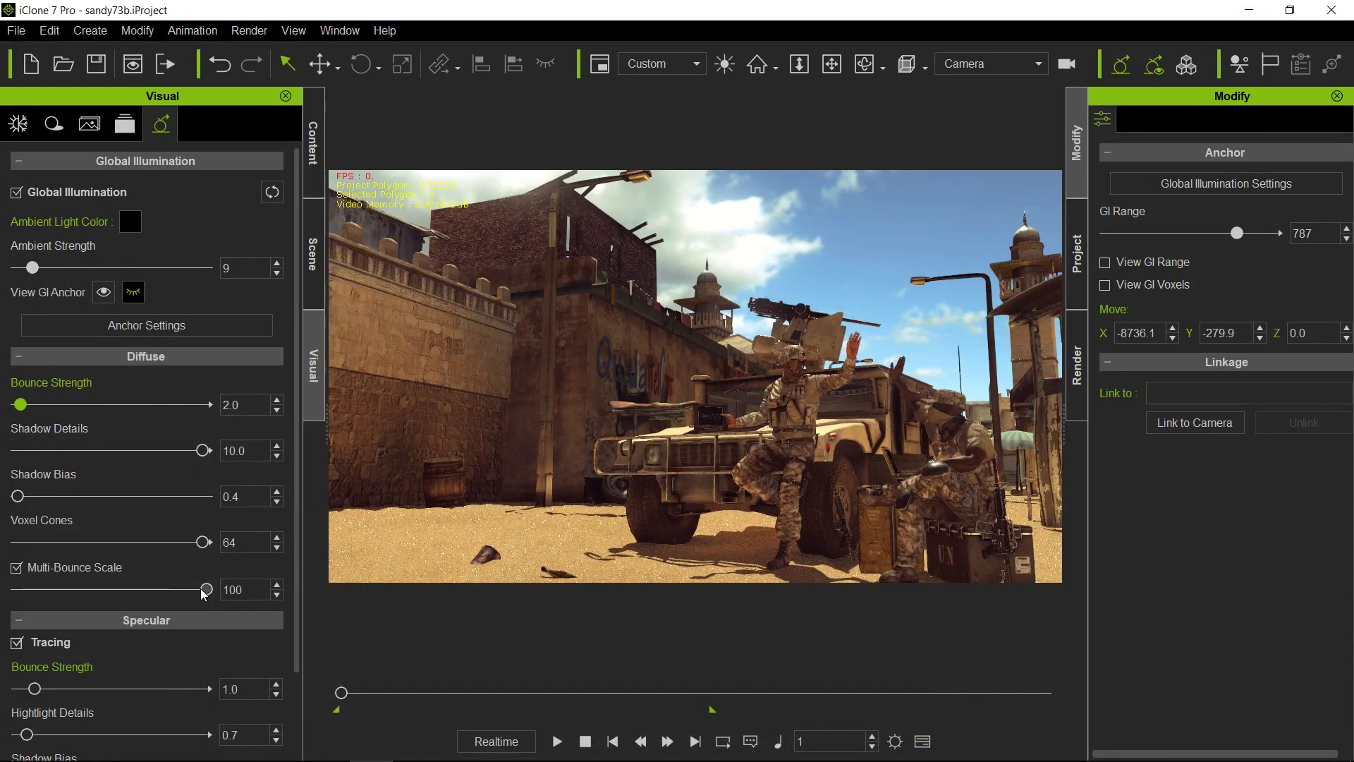
Return to iClone, lower the diffuse Multi-Bounce Scale to about 50, and collapse the Diffuse settings
drag(206, 591, 113, 598)
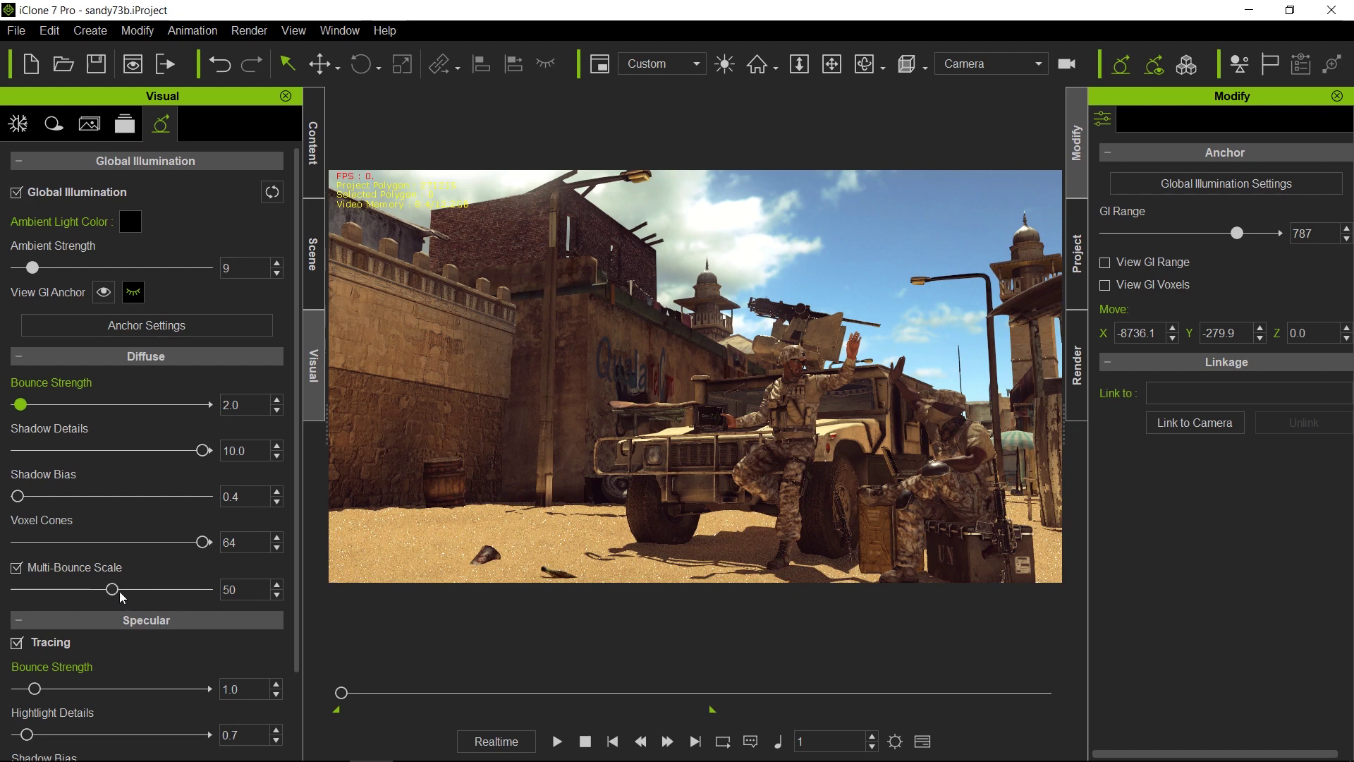
drag(115, 592, 121, 591)
click(20, 360)
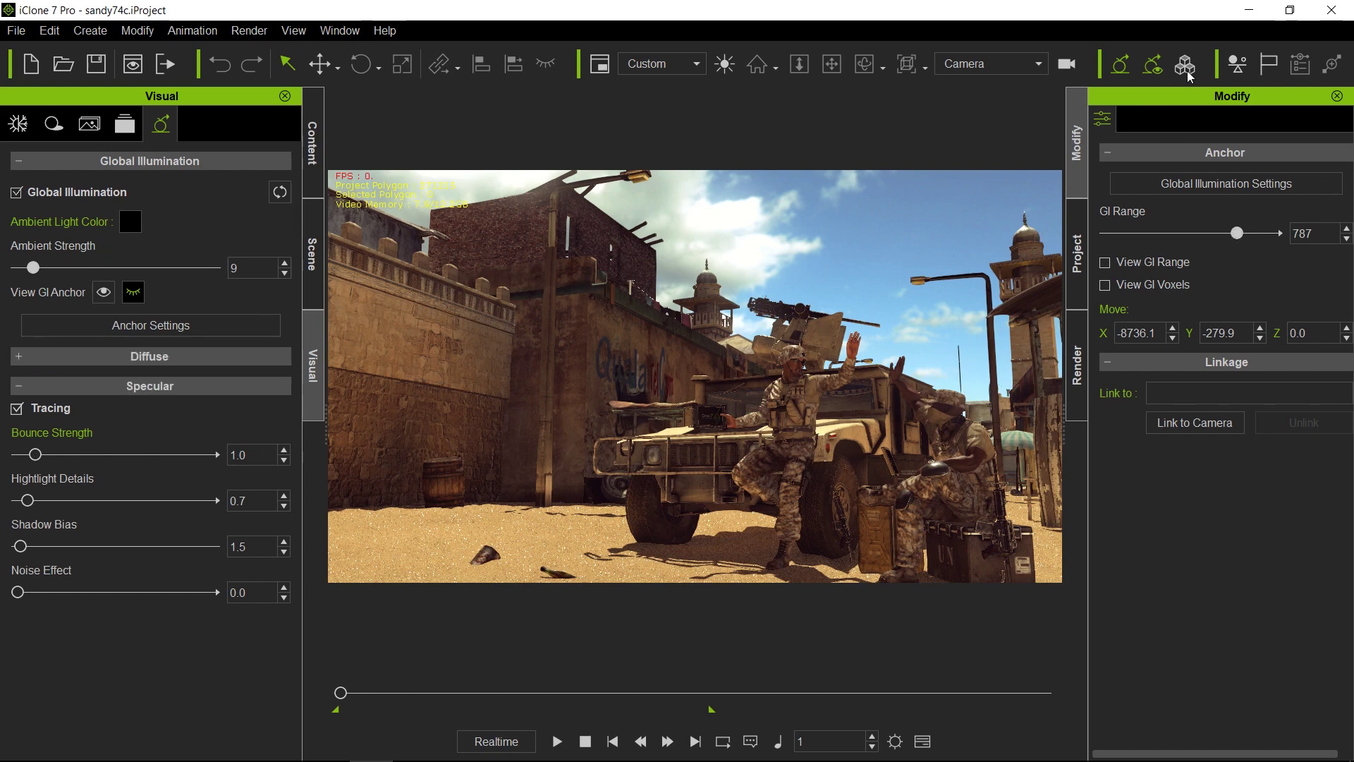
Display the GI voxels and reduce the GI Range to 97
click(1105, 285)
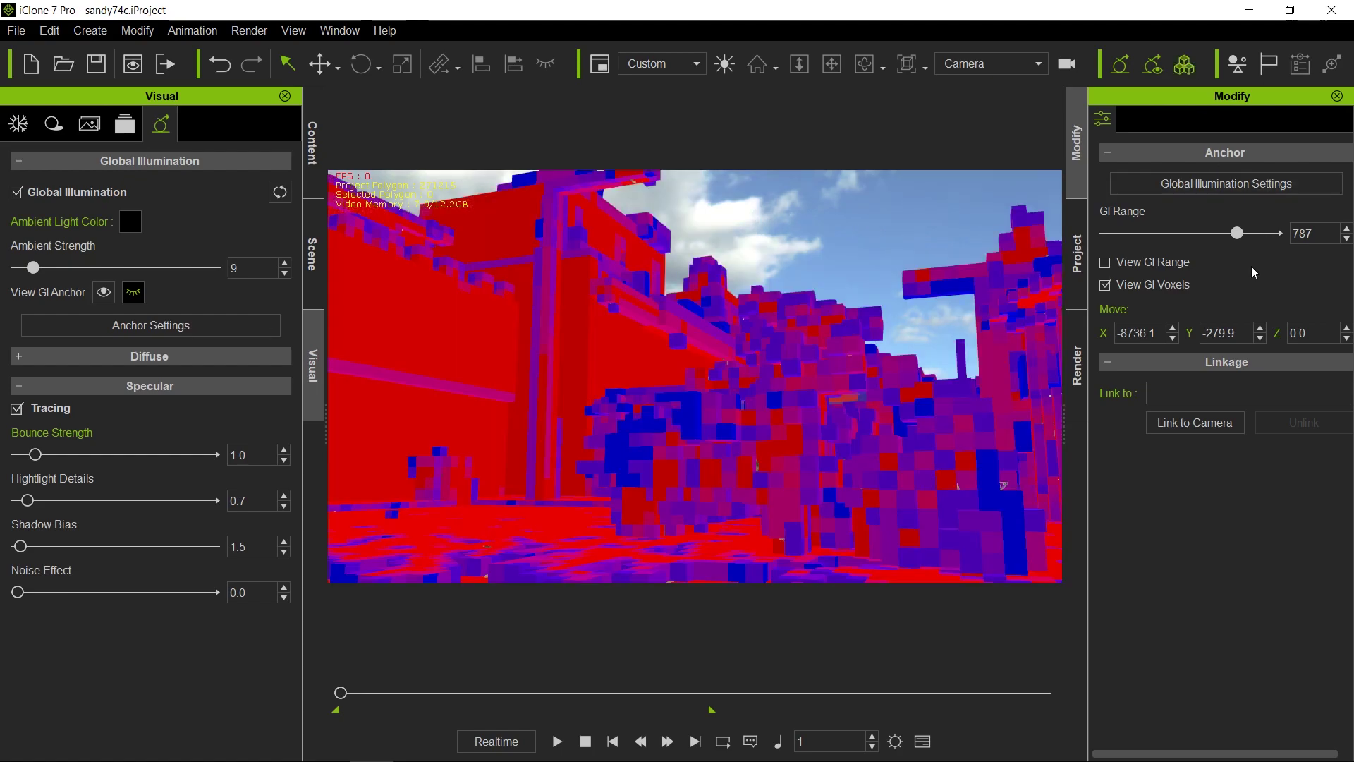
drag(1232, 232, 1125, 244)
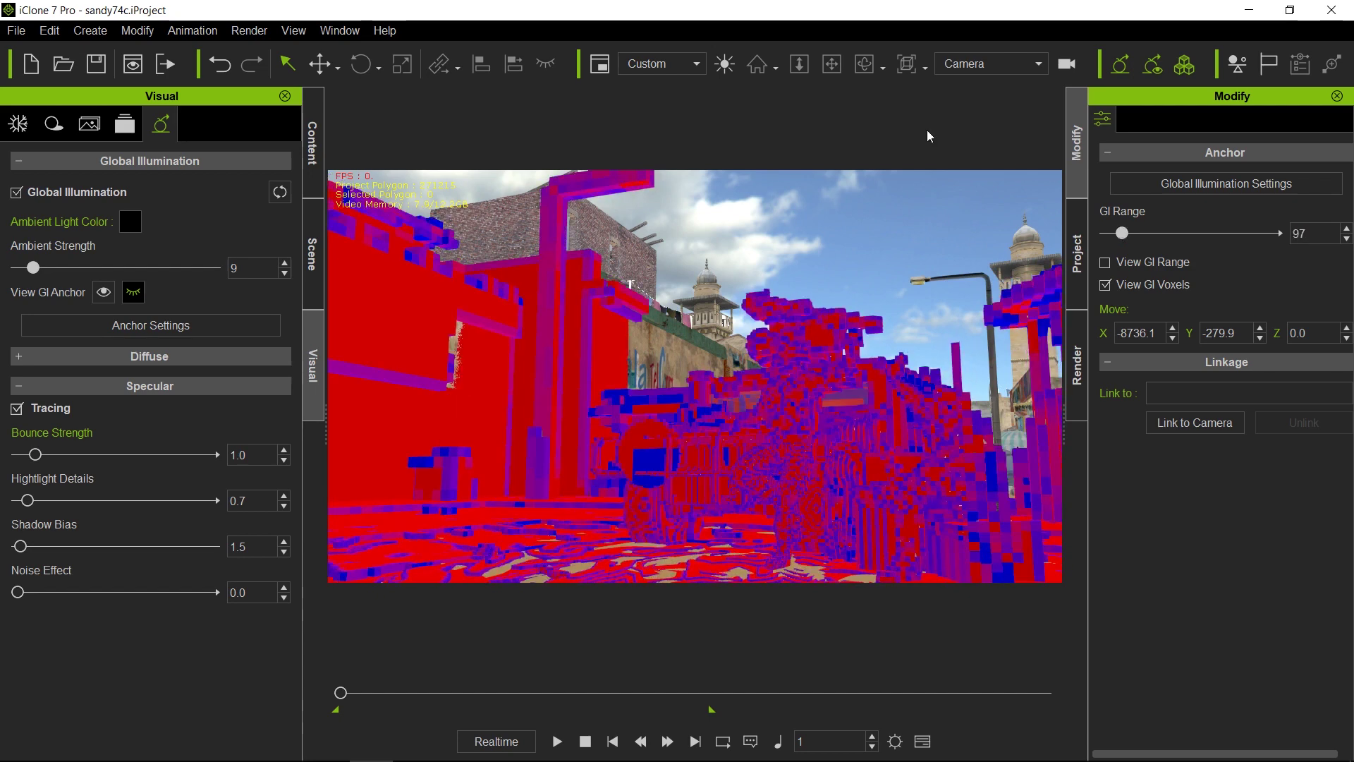
Switch the viewport to the specular camera and hide the GI voxels
click(979, 63)
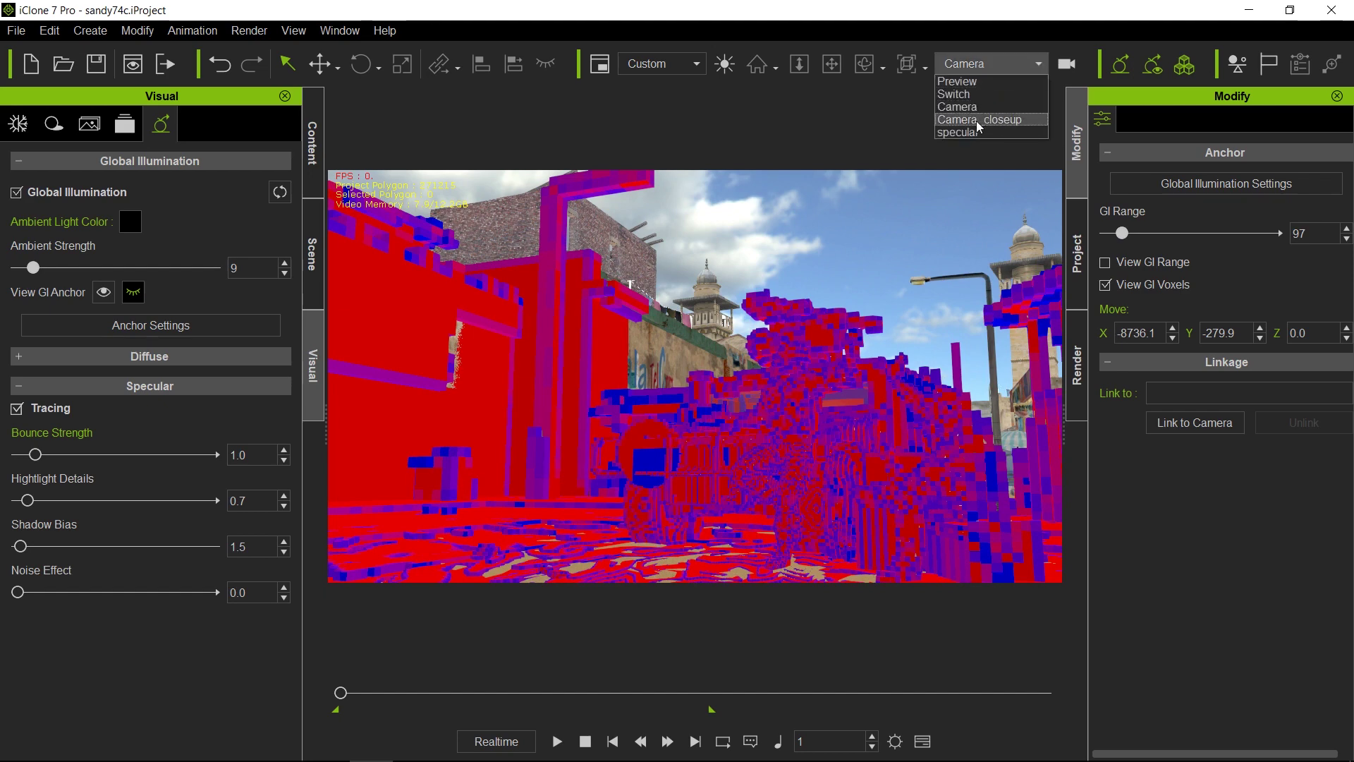
click(976, 127)
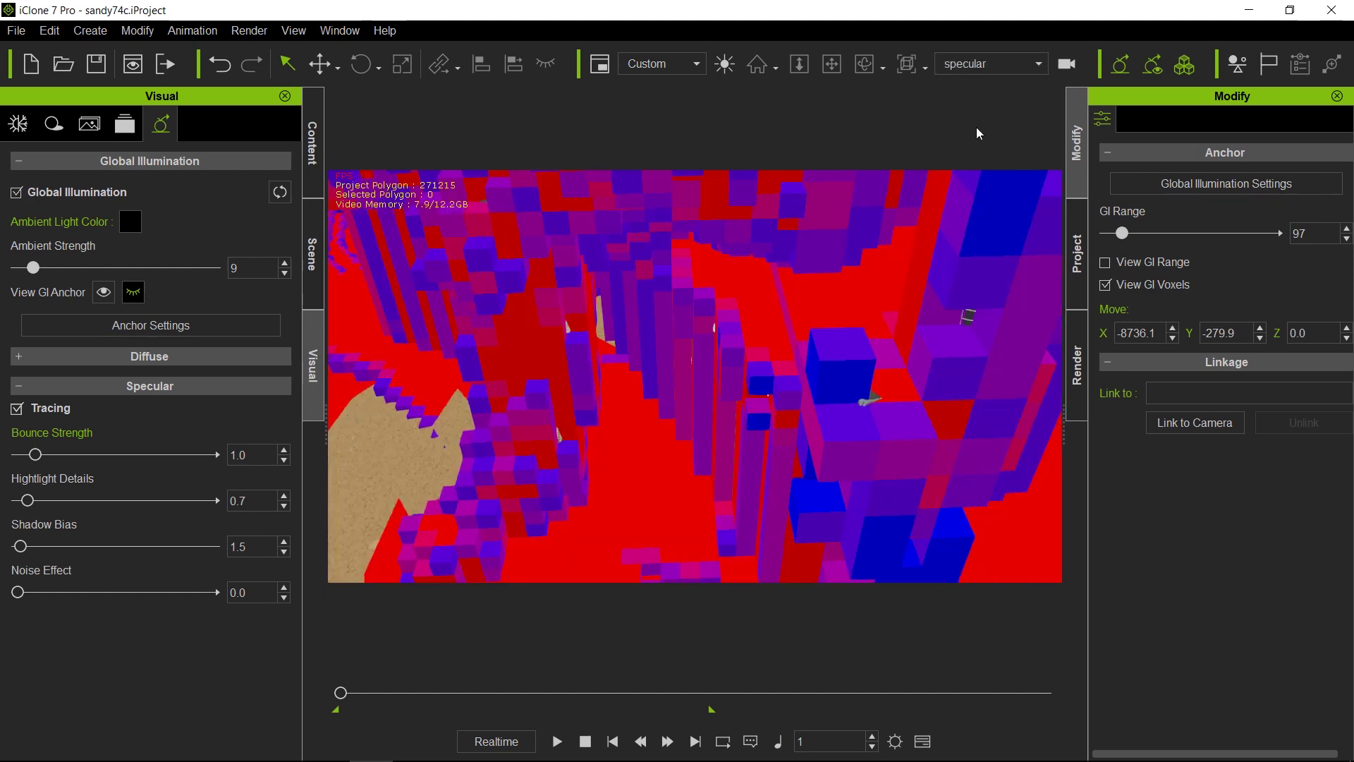
click(1185, 65)
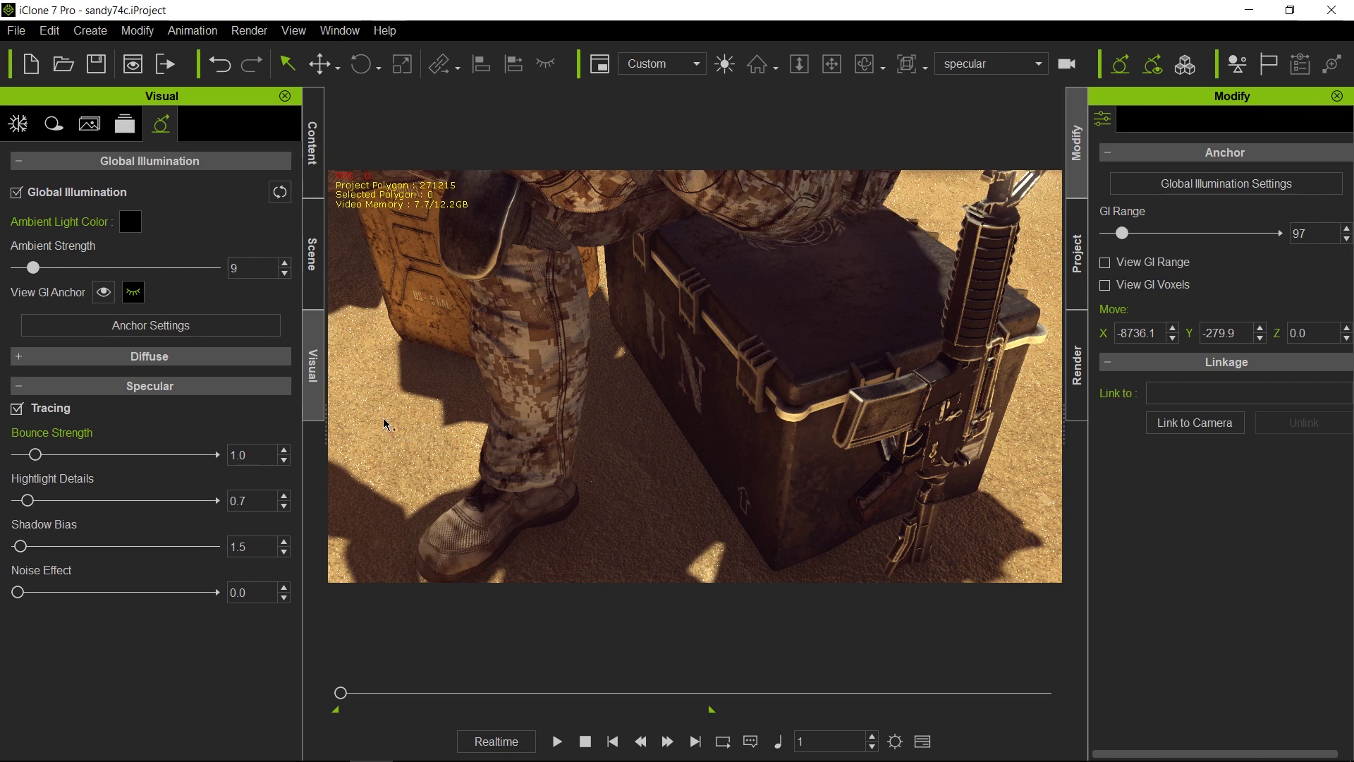
Move the GI anchor beside the dark crate, to about X -8748.5, Y -463.5, check the voxels there, and hide the anchor again
click(103, 292)
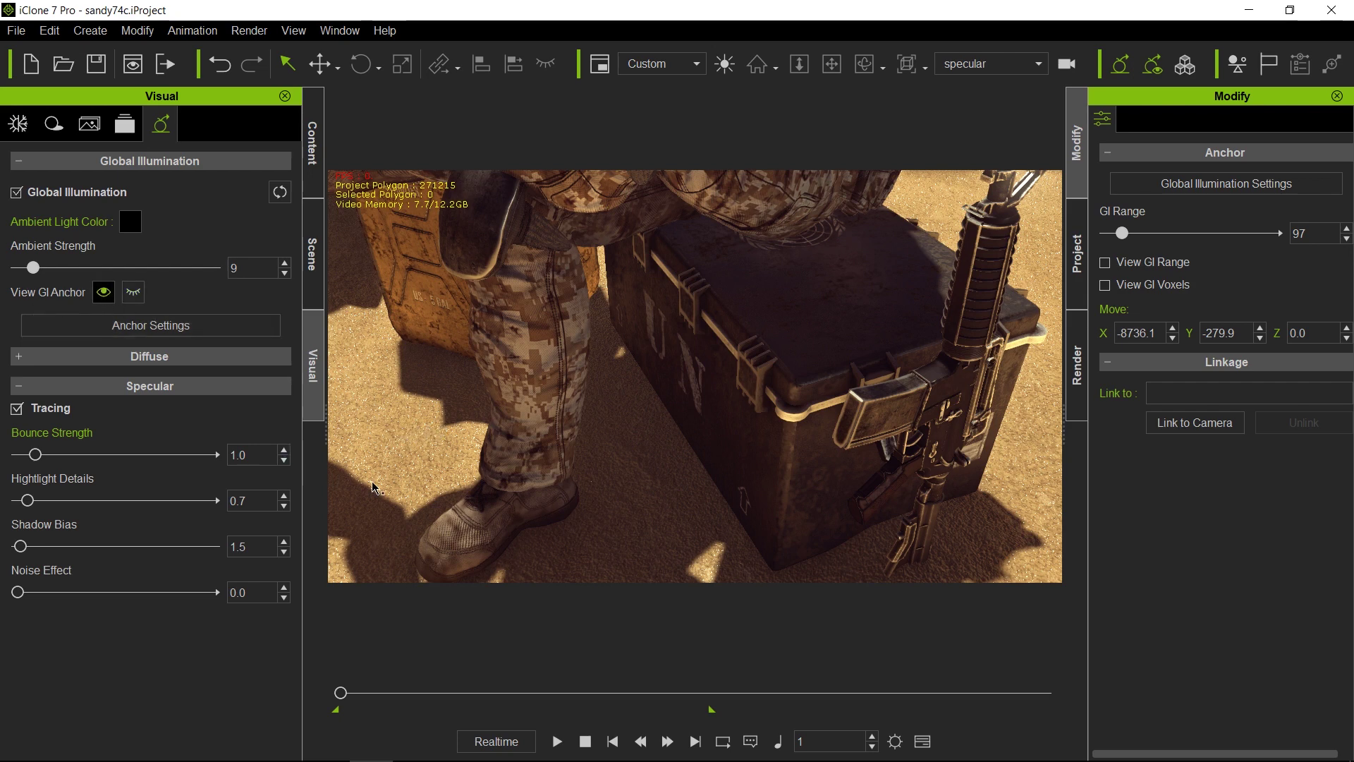
drag(399, 415, 533, 439)
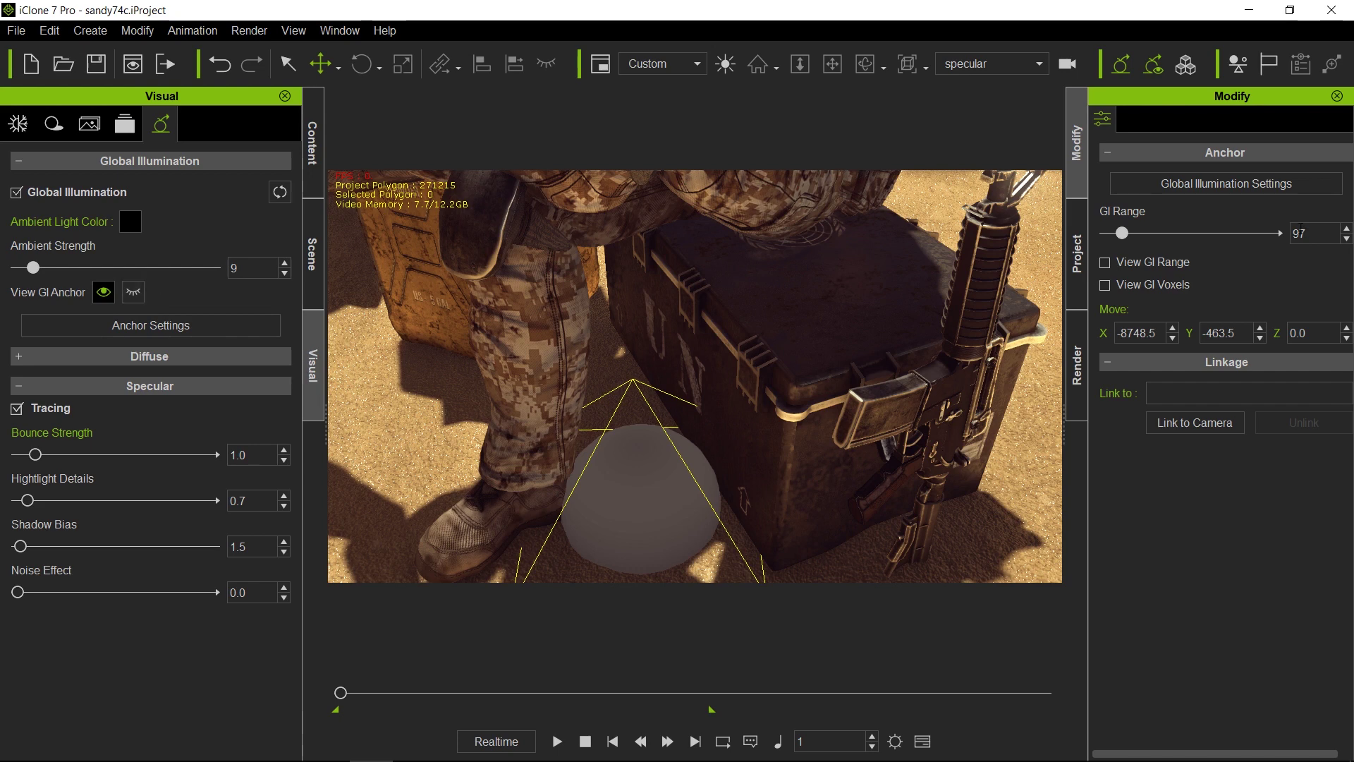
click(1188, 65)
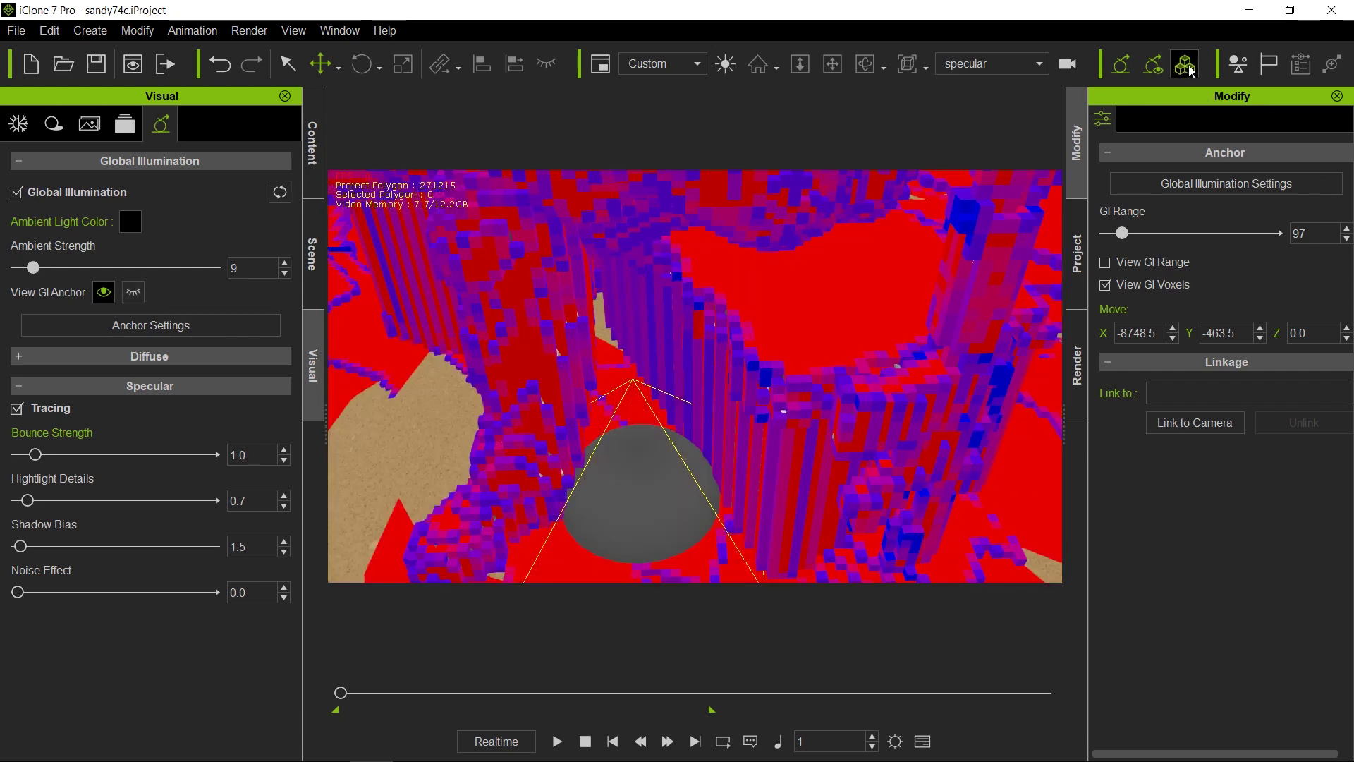
click(1188, 66)
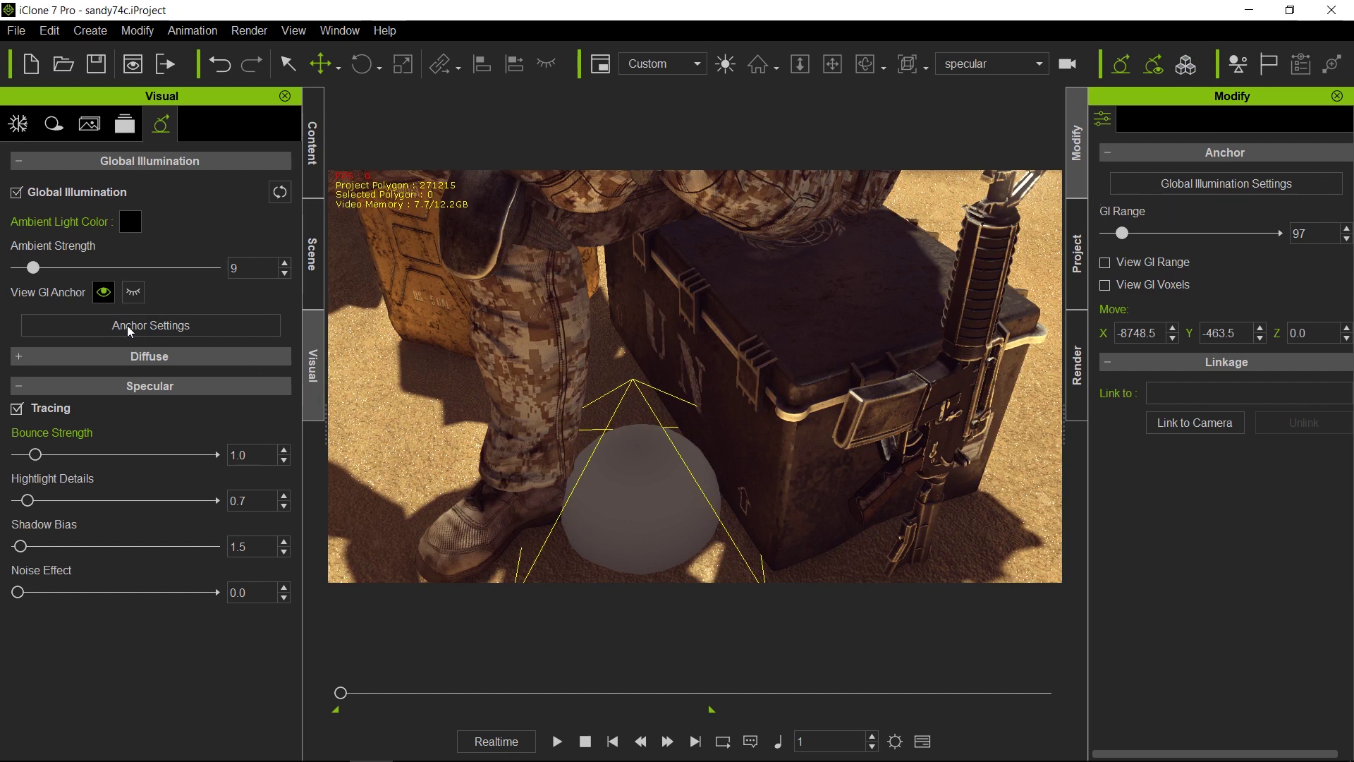
click(134, 294)
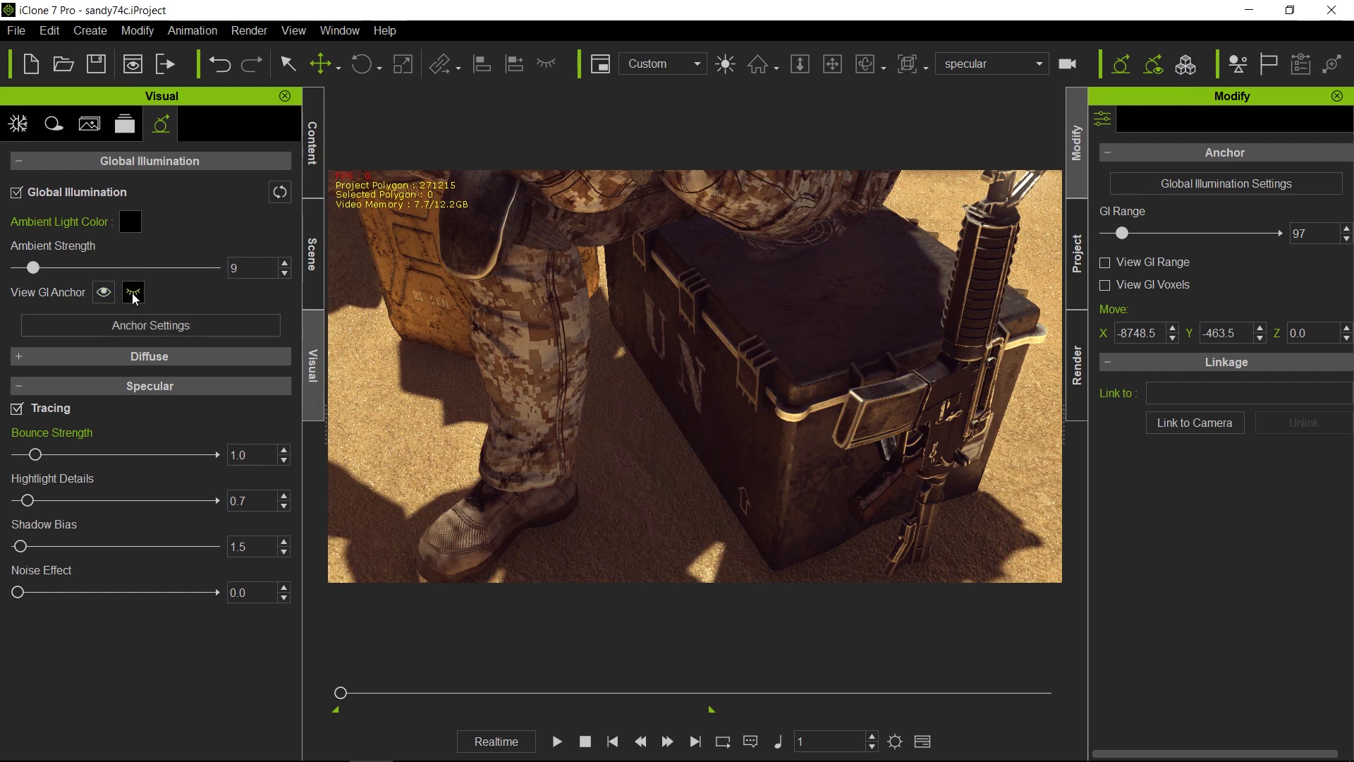
Place the Jerry Can Sand prop beside the crate at about X -8747.9, Y -440.2, and rotate it to about 314 on Z
click(435, 273)
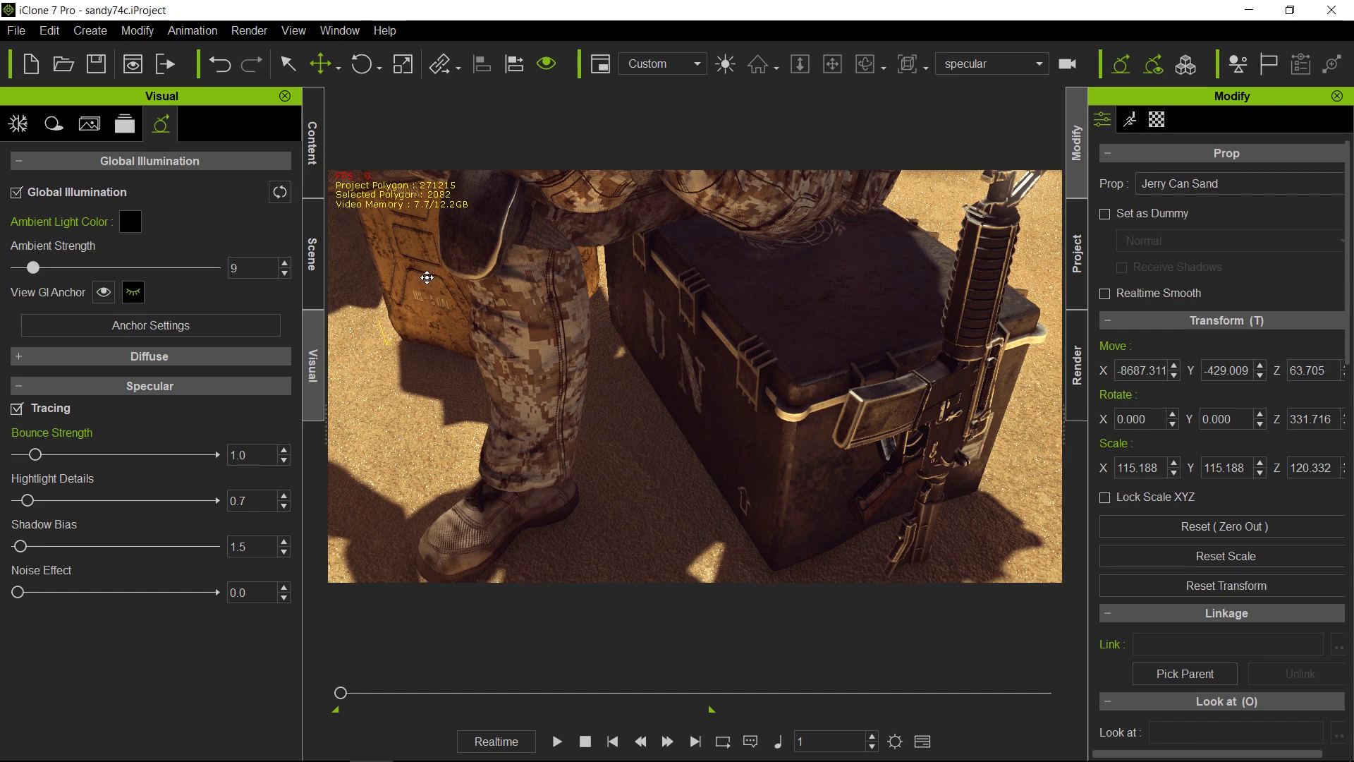
drag(427, 277, 449, 343)
key(e)
key(w)
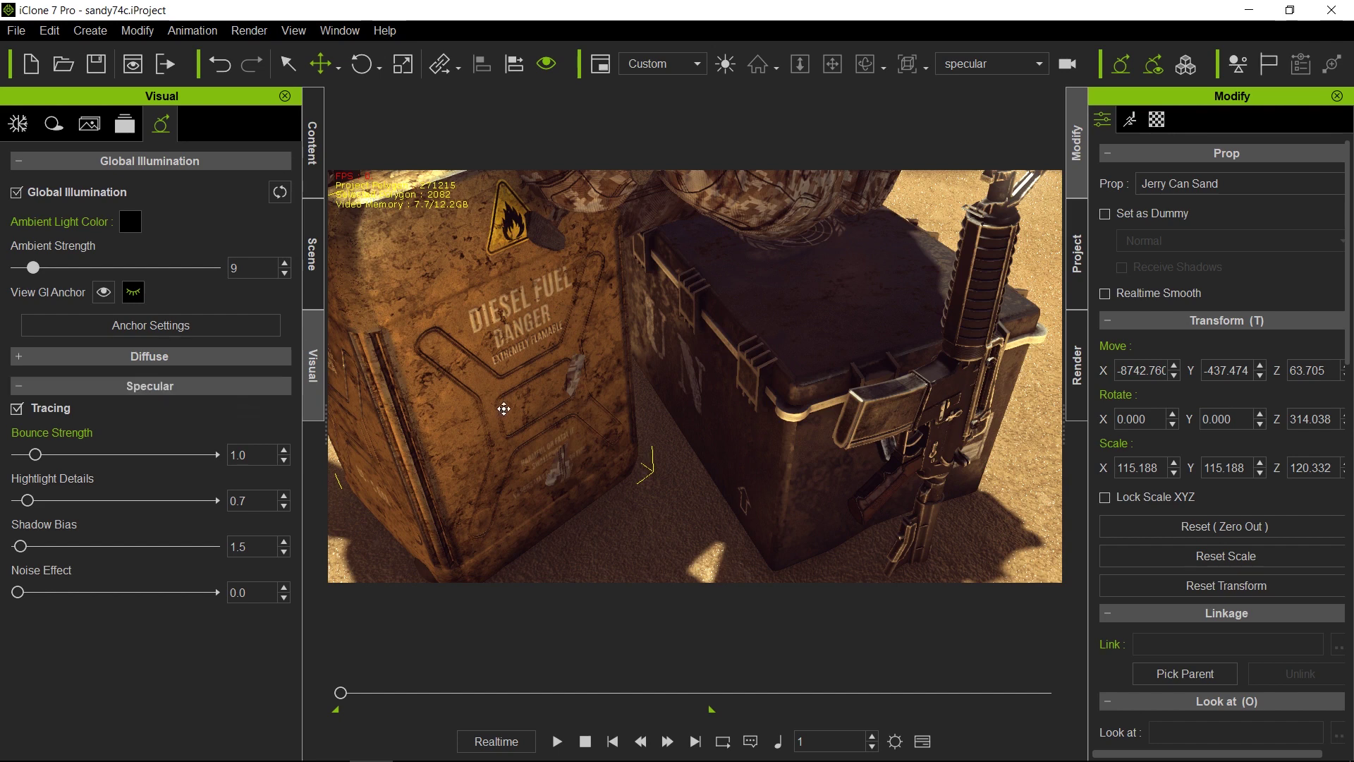
drag(511, 392, 514, 396)
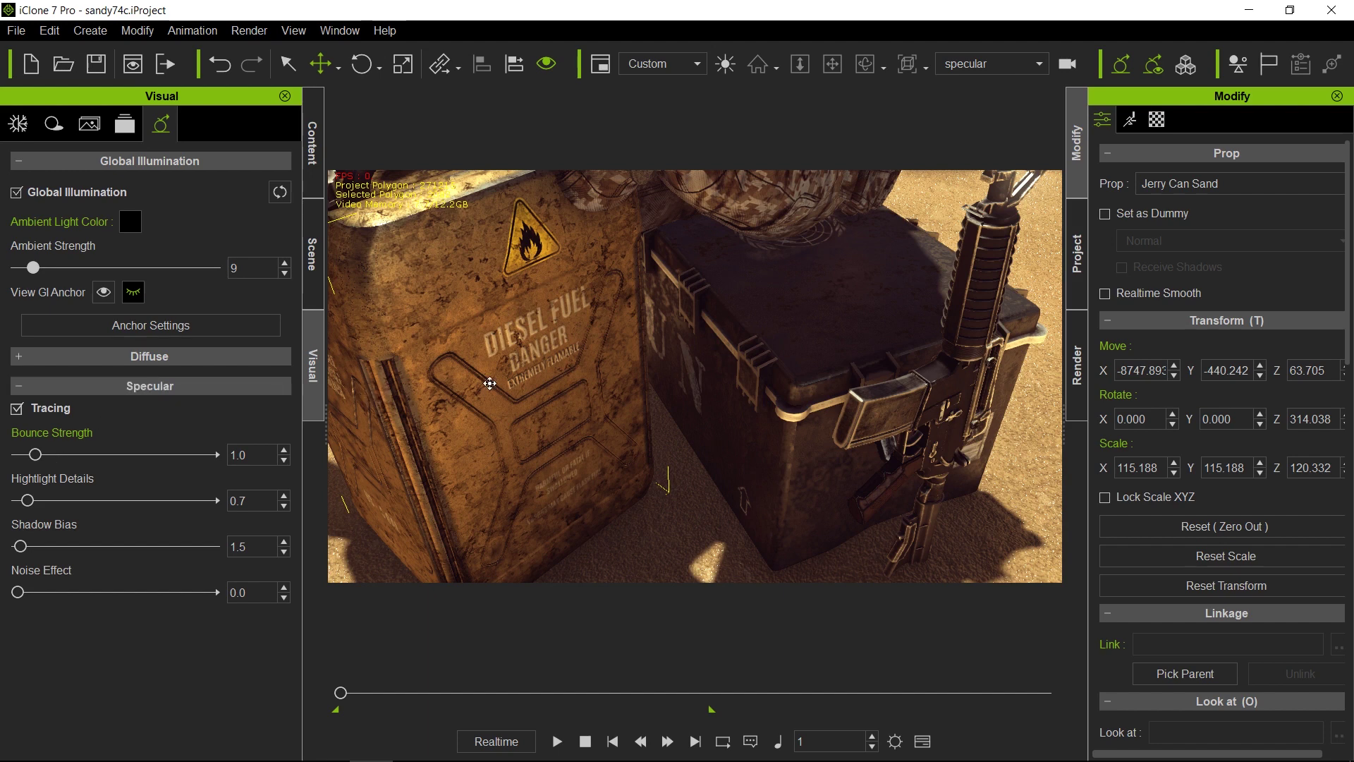
Darken the Jerry_Can_Sand material's Roughness texture to a Brightness of -54
click(1157, 121)
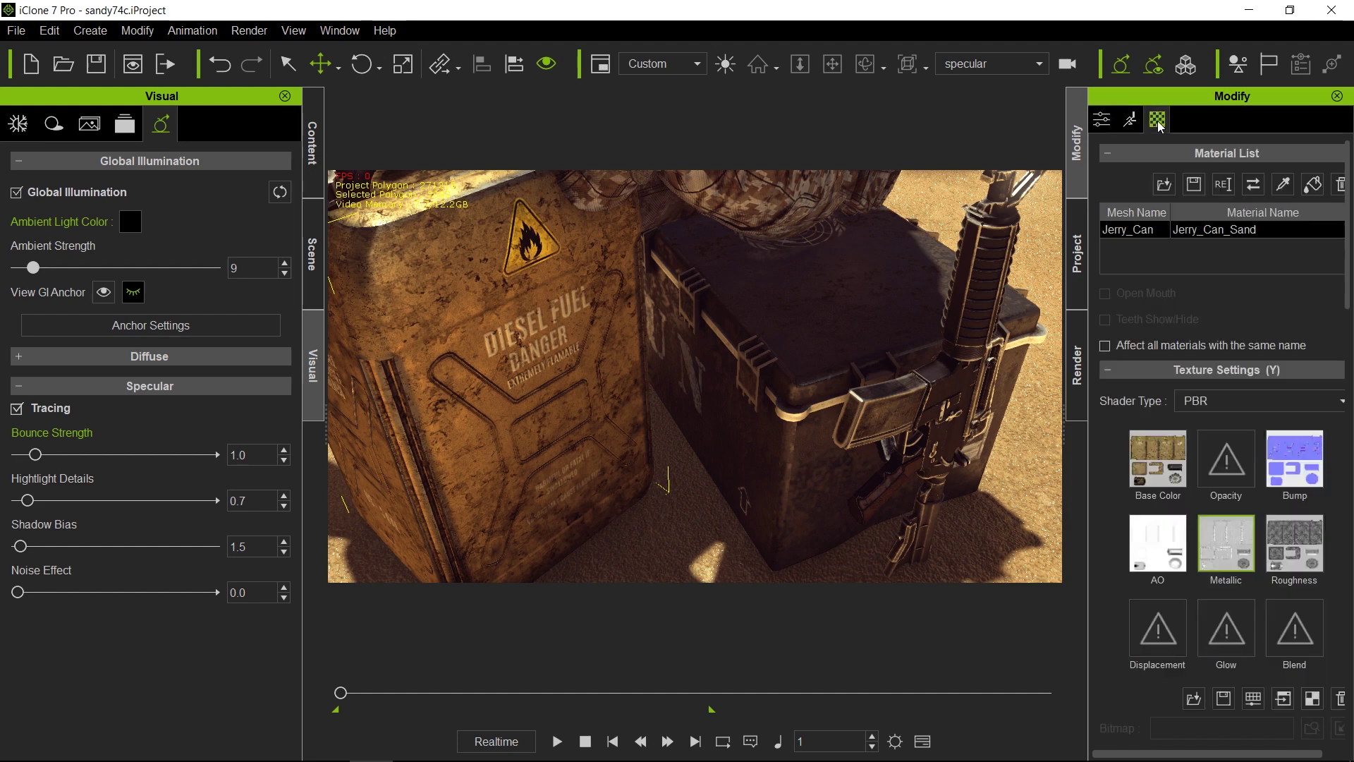
double_click(1299, 536)
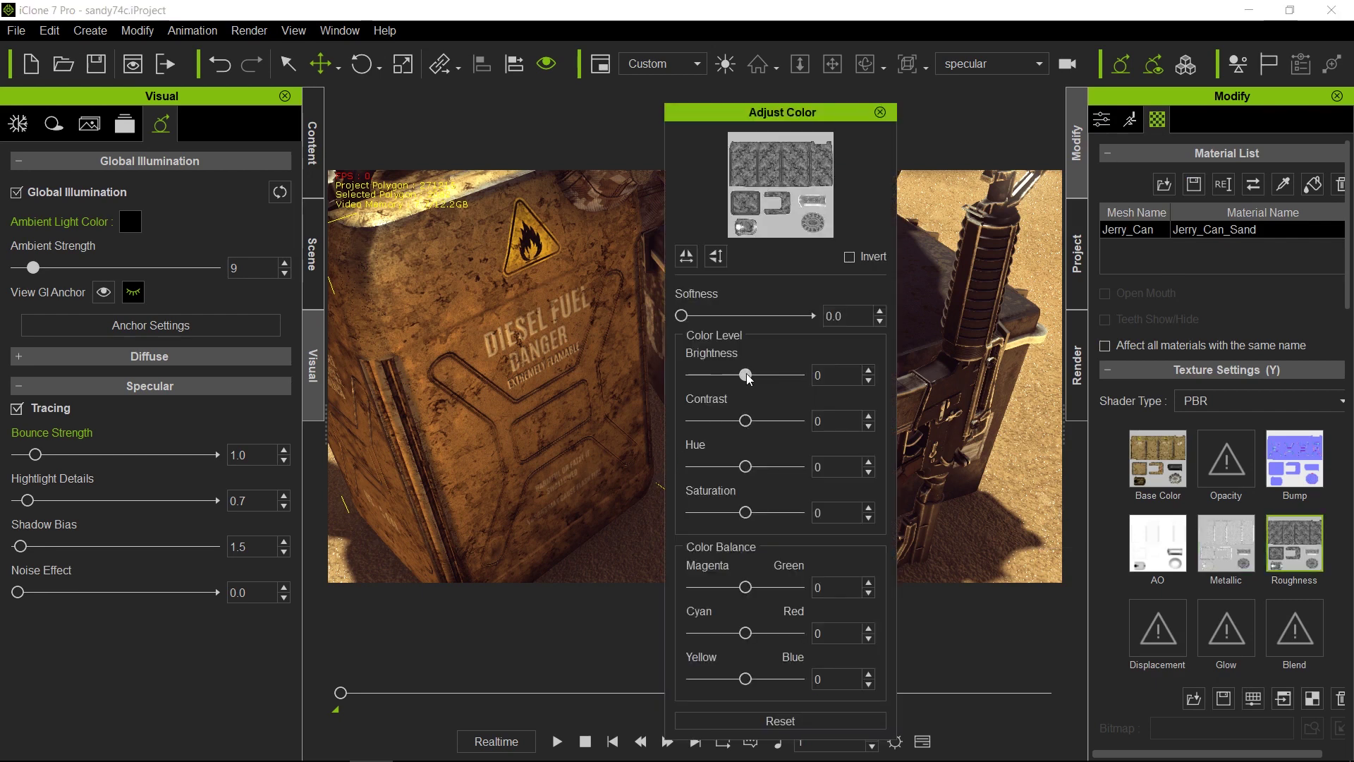
drag(749, 380, 718, 367)
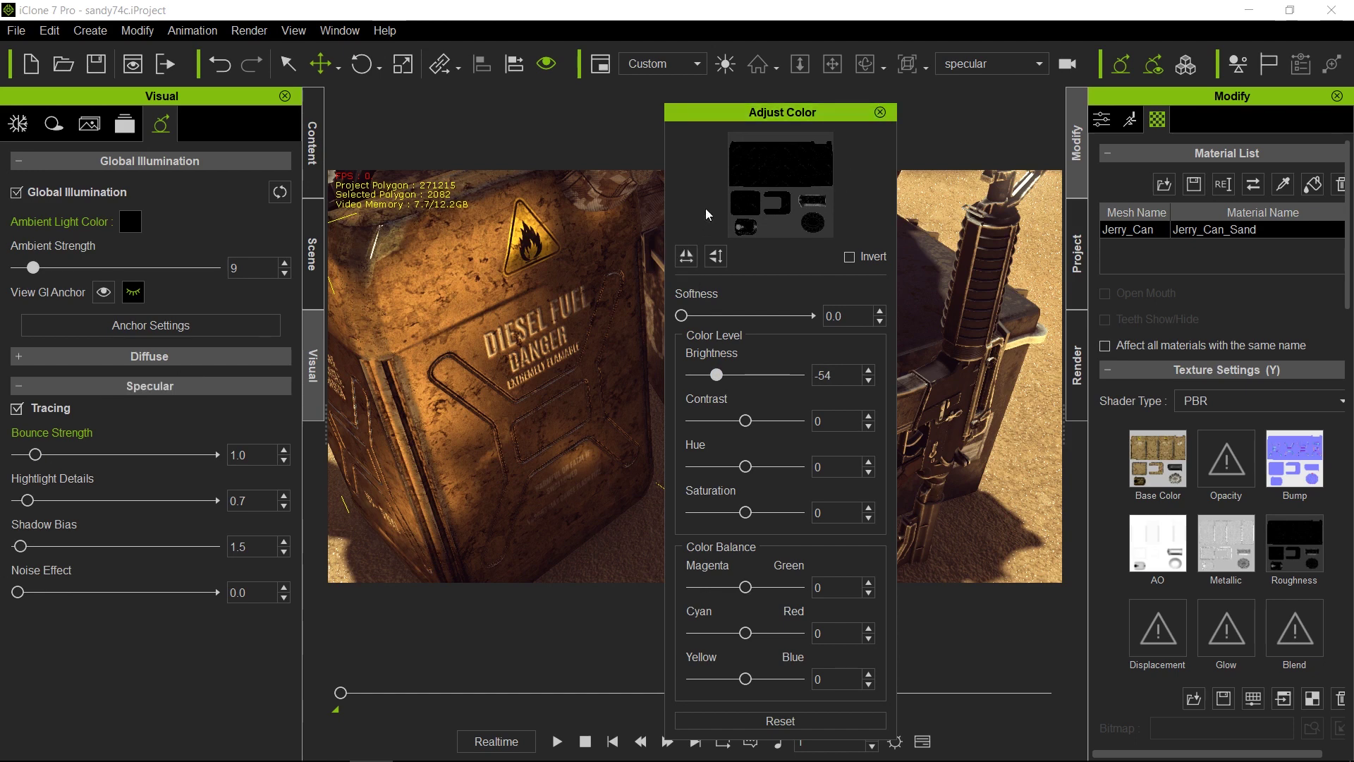
click(881, 113)
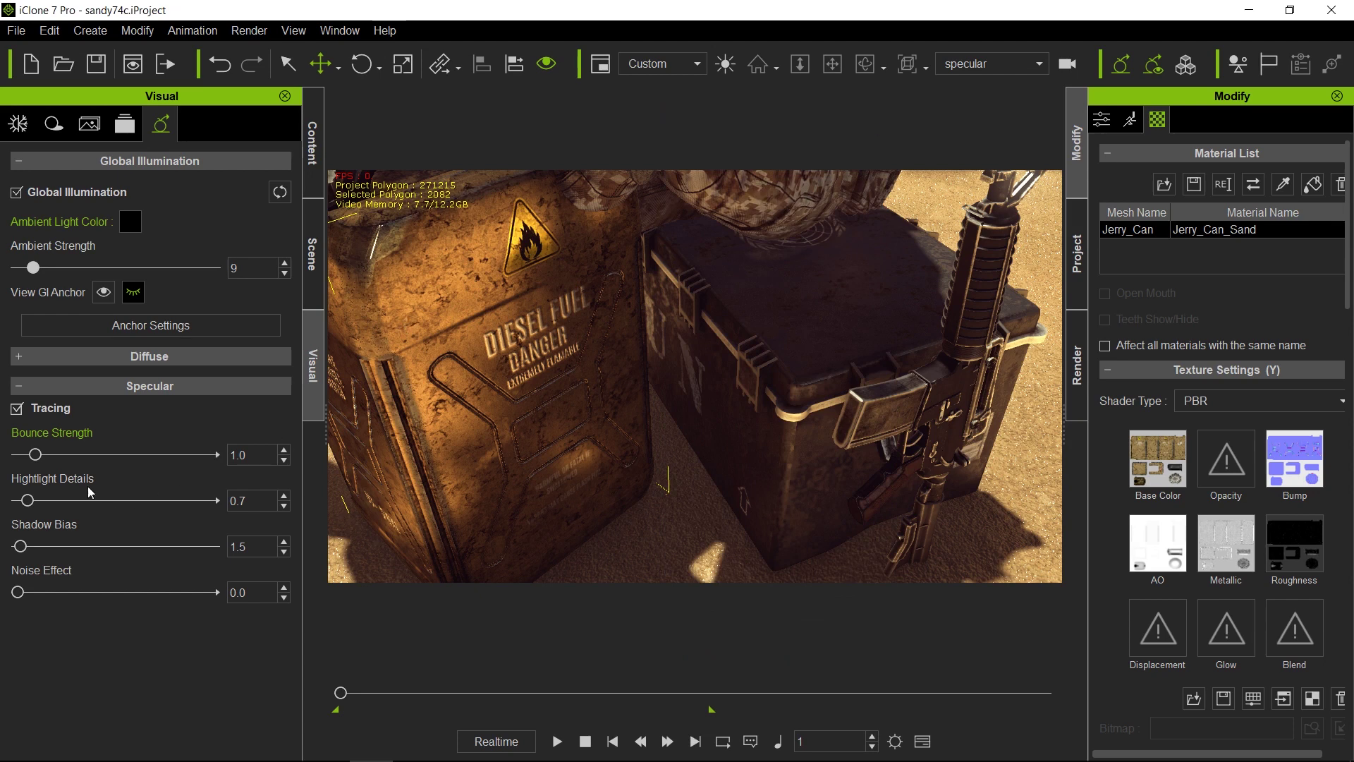
Set the specular Bounce Strength to 2.9 and, after trying 6.8, set Hightlight Details to 2.9
drag(37, 460, 72, 442)
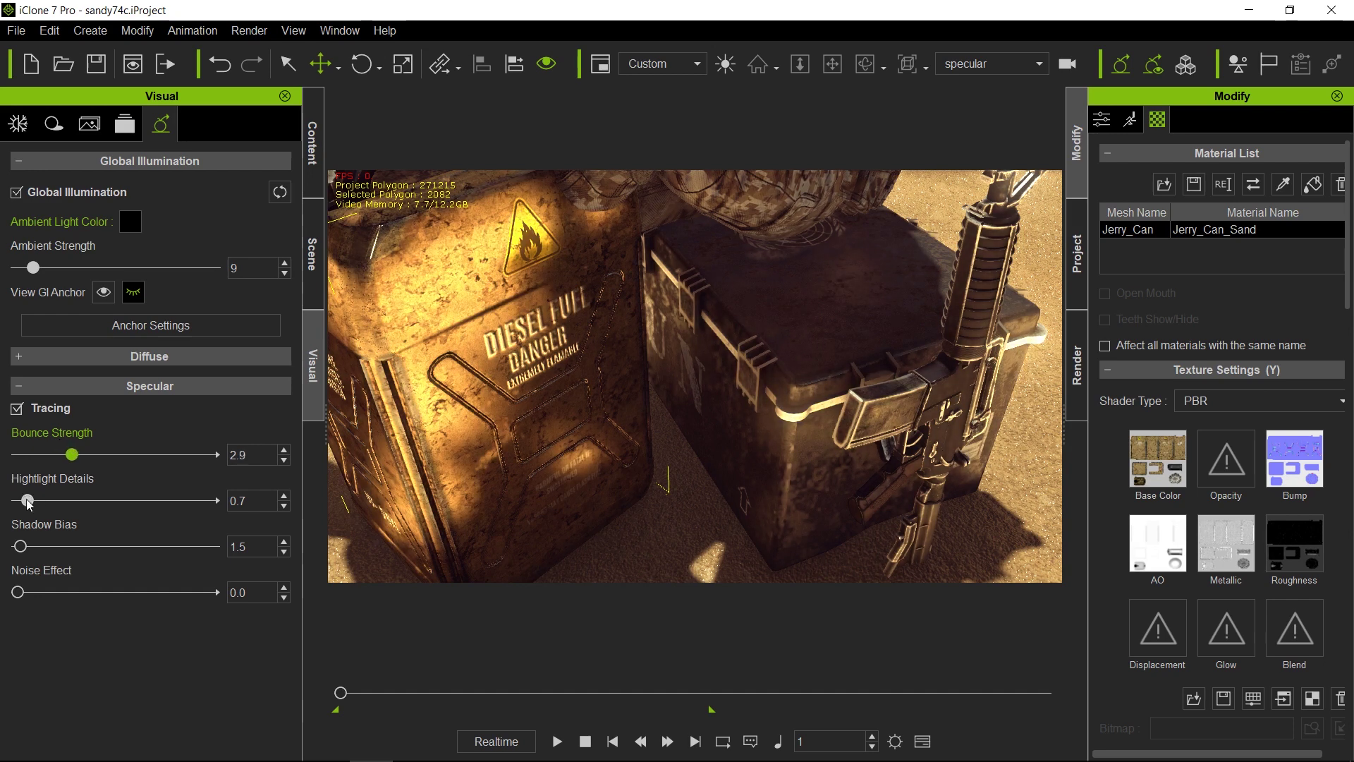
drag(28, 502, 148, 501)
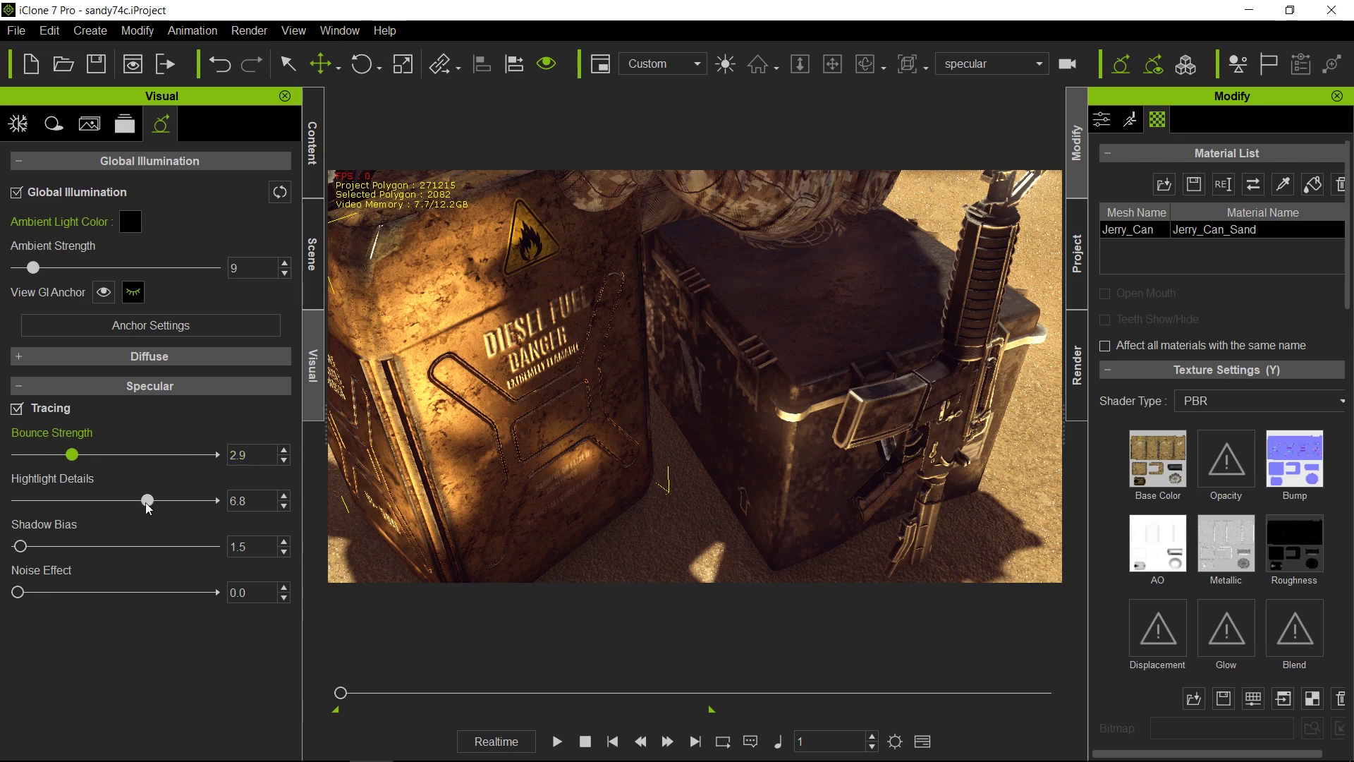
drag(148, 501, 79, 503)
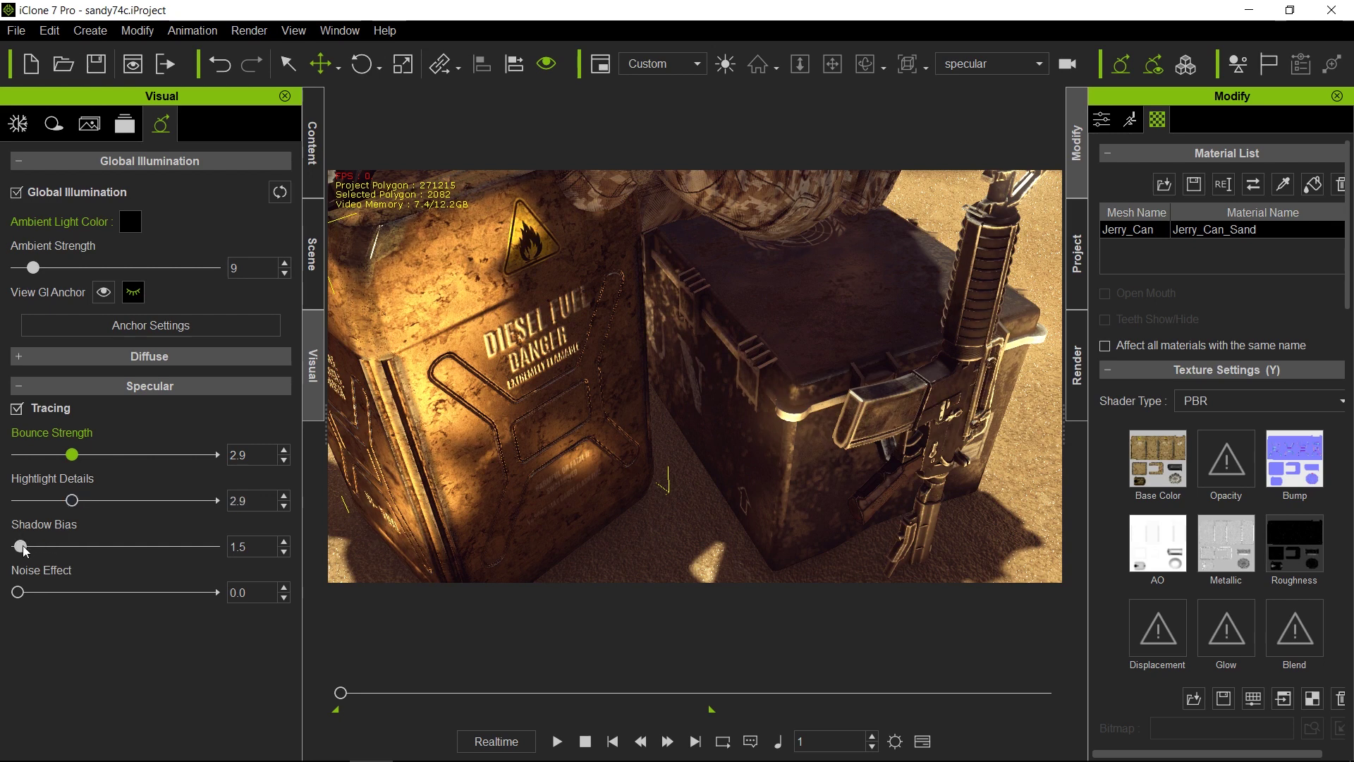
Try a specular Shadow Bias of 0.0 and 0.2, set it to 1.9, and shift the jerry can slightly to check its reflections
mouse_move(23, 545)
mouse_down()
mouse_move(35, 547)
mouse_move(23, 549)
mouse_up()
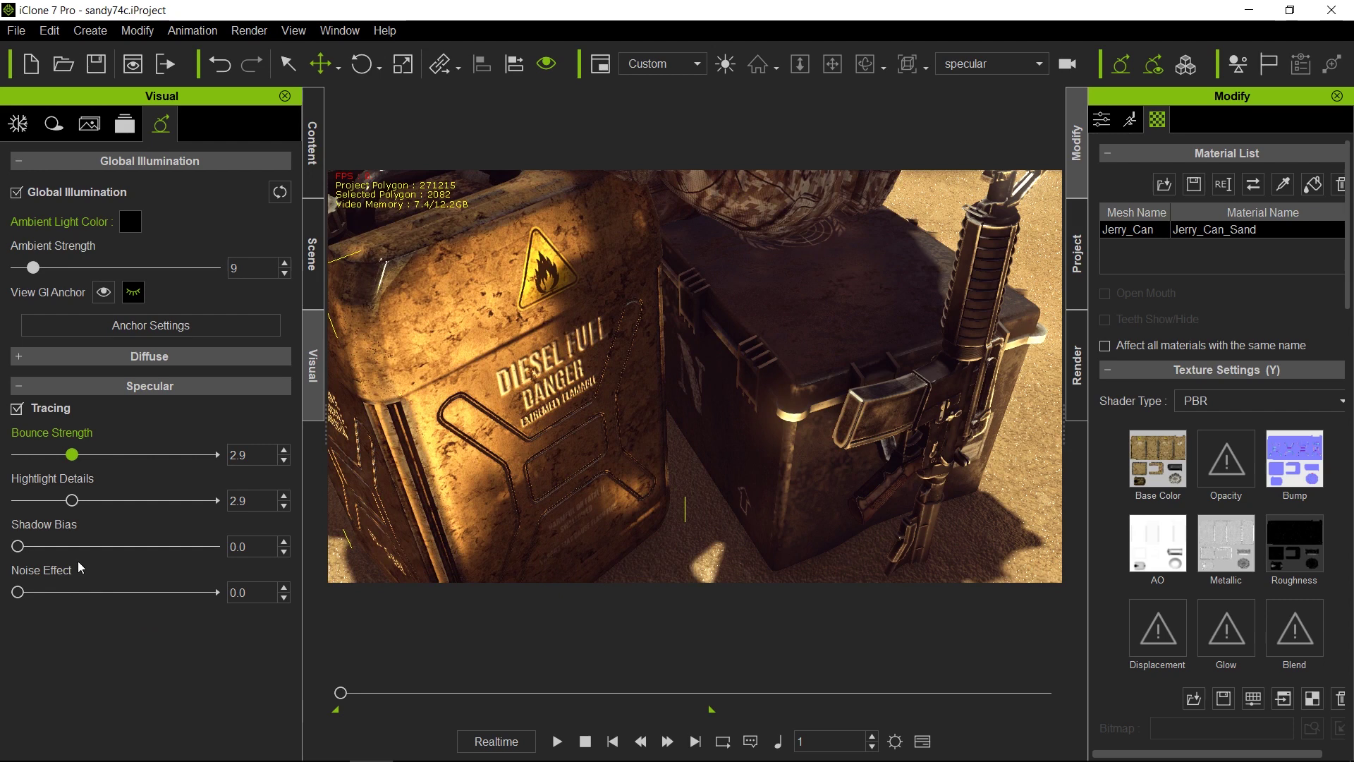
click(285, 542)
click(284, 542)
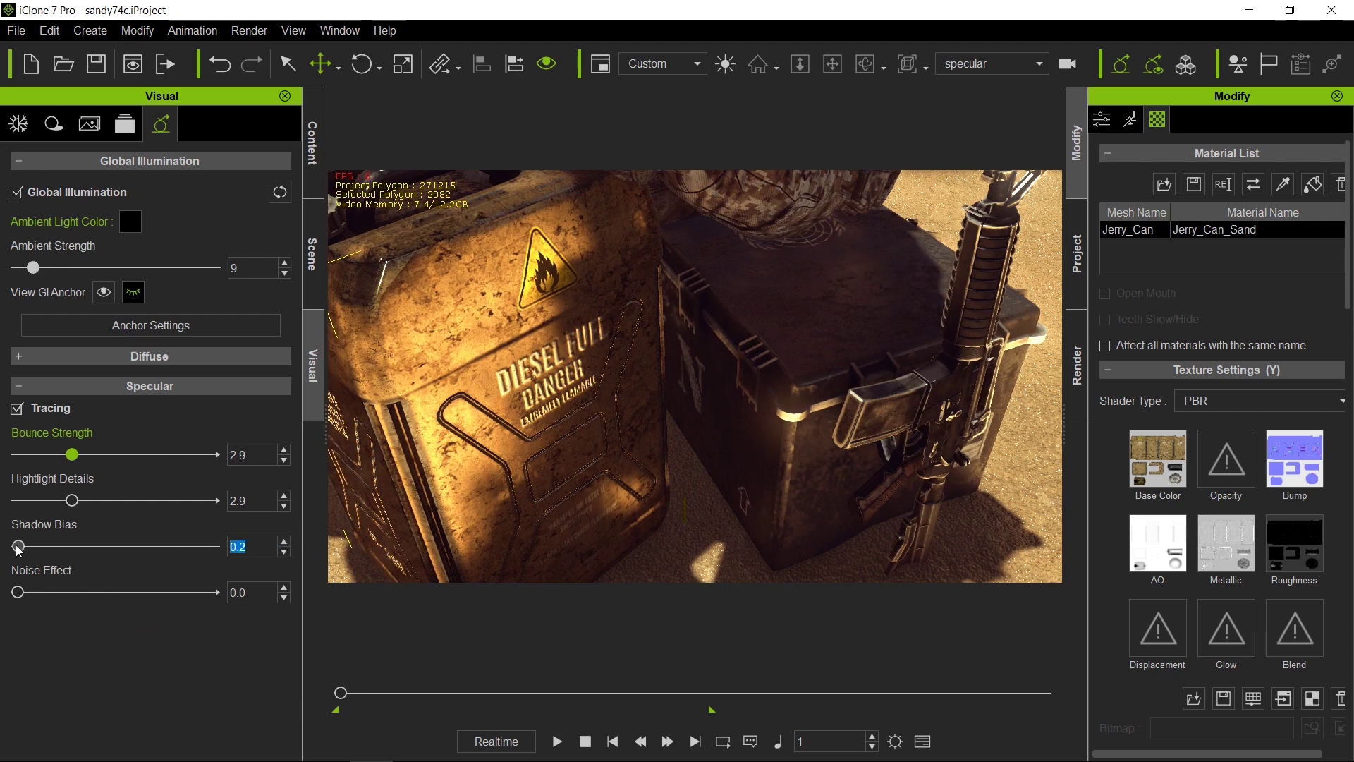
drag(18, 549, 24, 550)
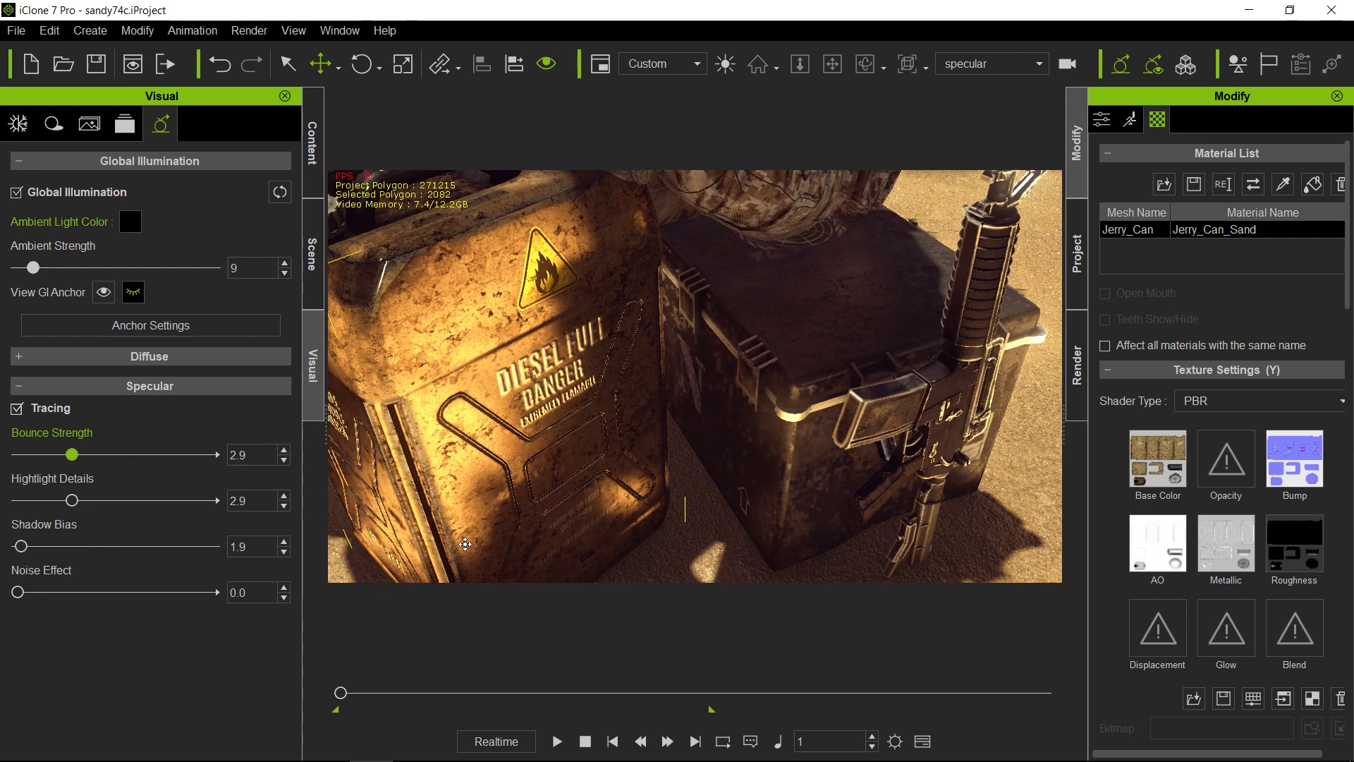
mouse_move(487, 521)
right_down()
mouse_move(506, 531)
mouse_move(499, 517)
right_up()
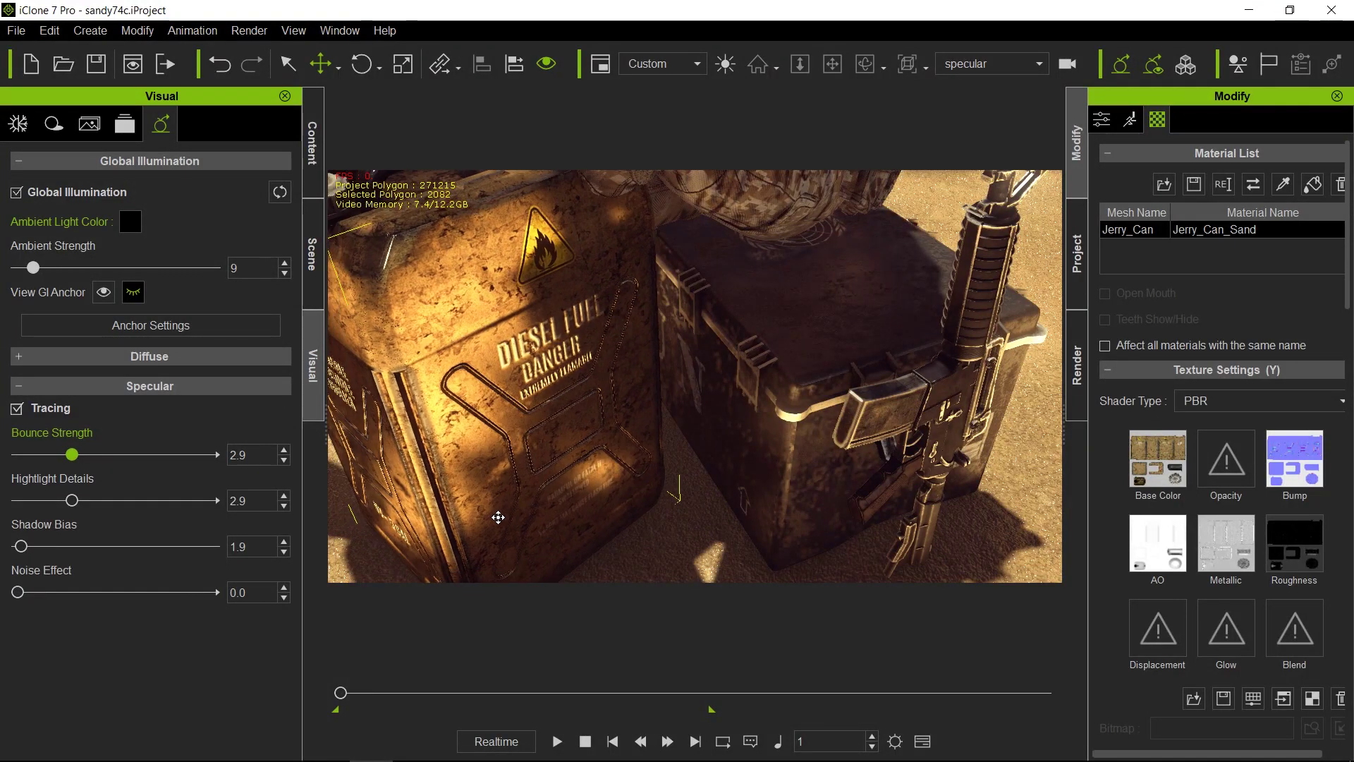
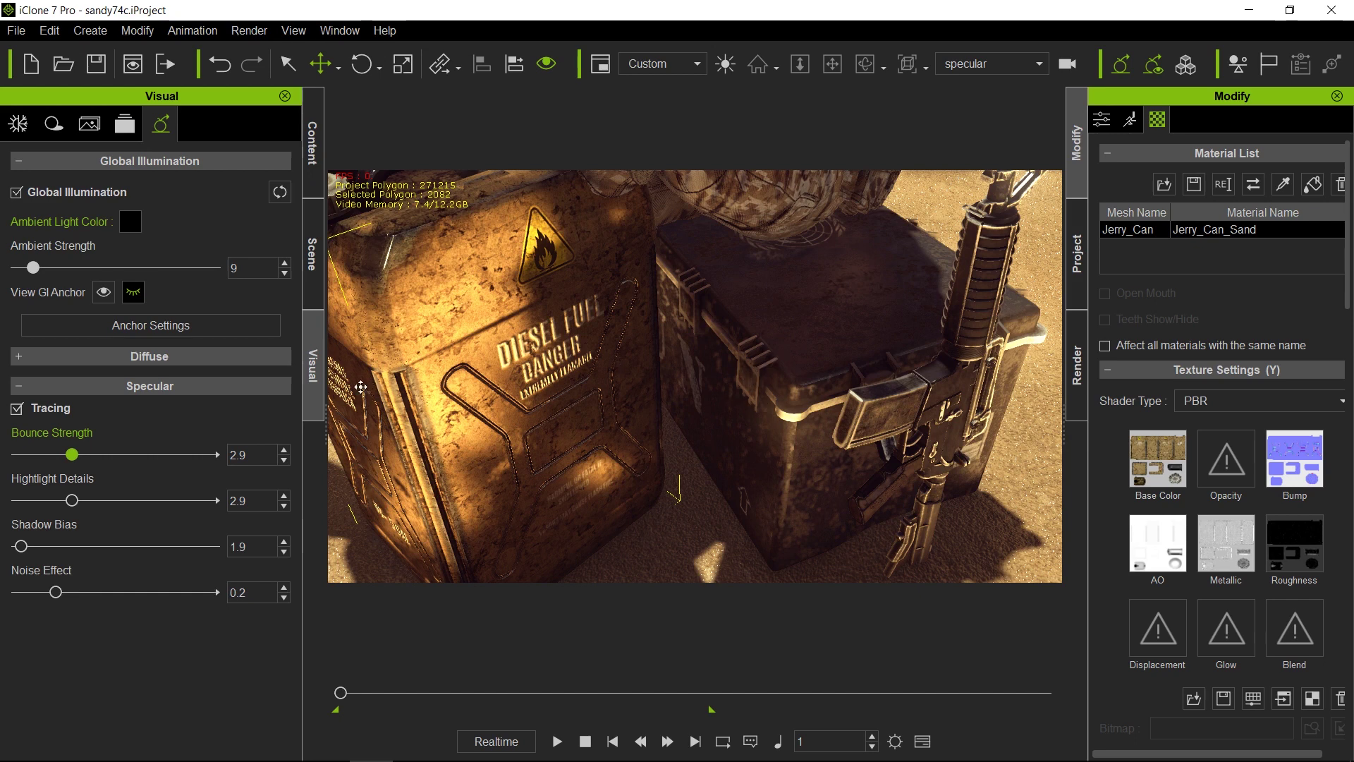
Unlock the specular camera in the scene list and lower its viewpoint to face the jerry can and crate more directly
click(313, 272)
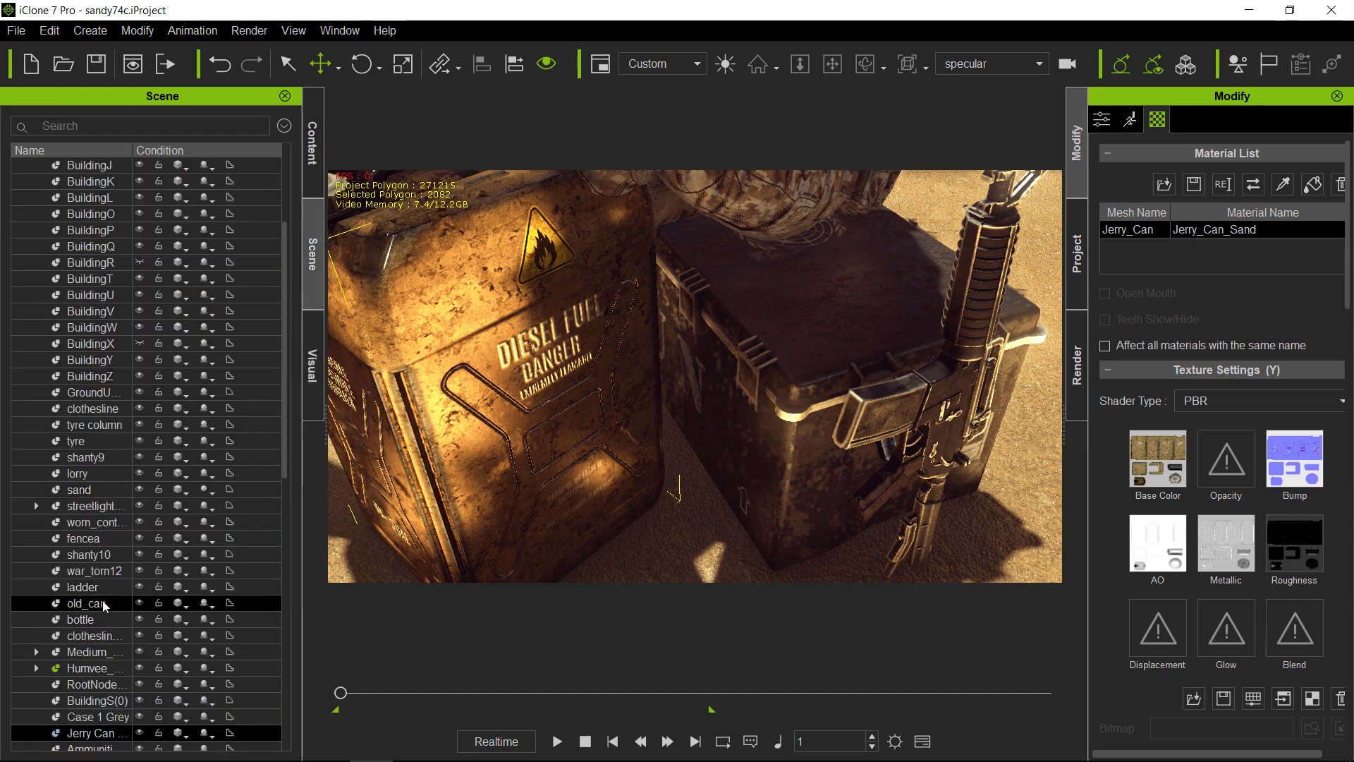
scroll(99, 604, down, 12)
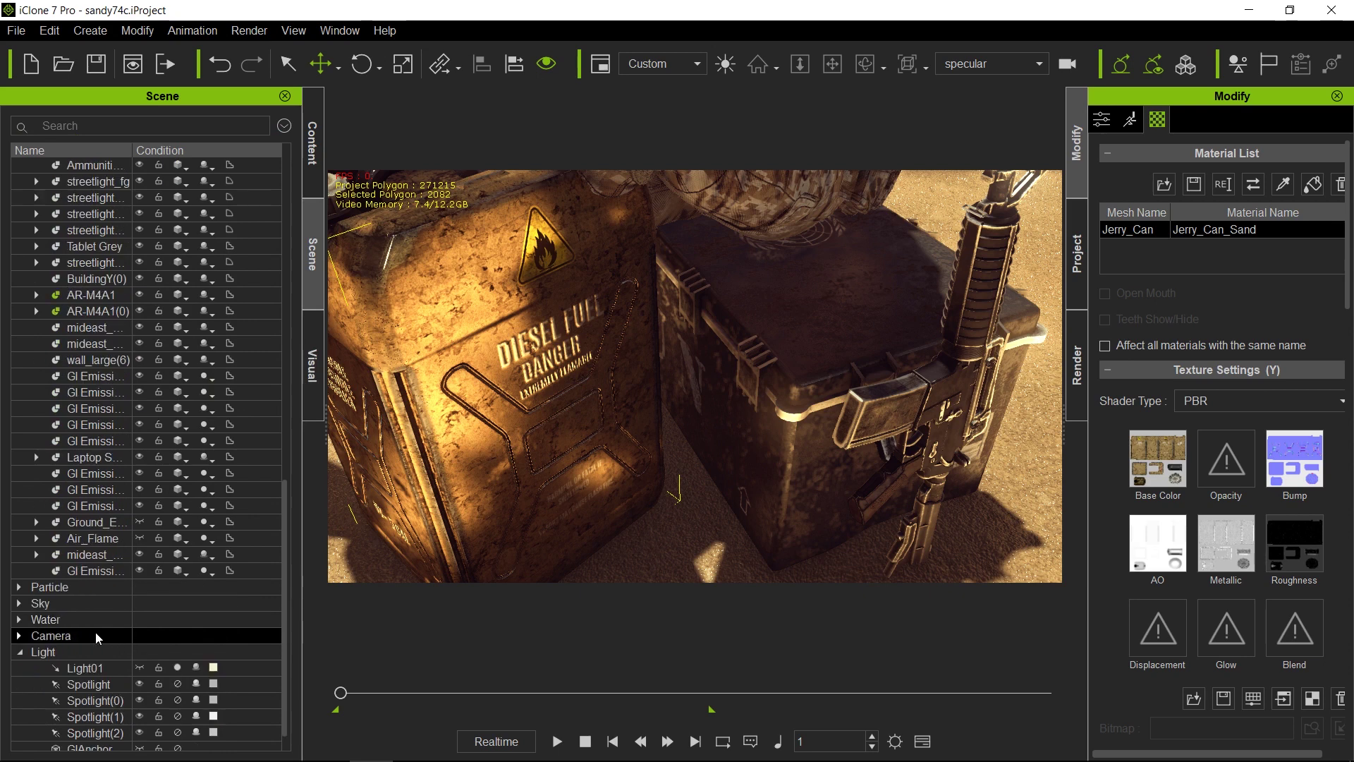
scroll(25, 630, down, 1)
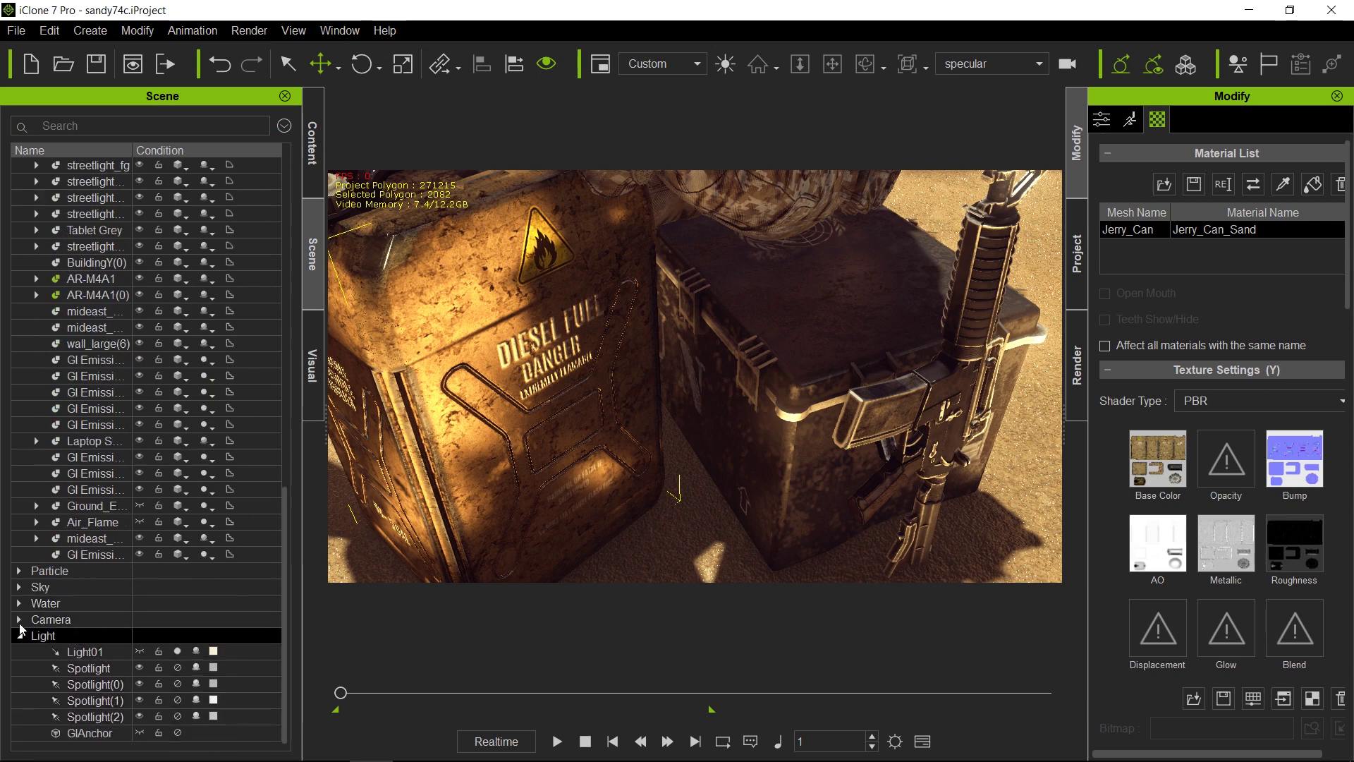
click(19, 619)
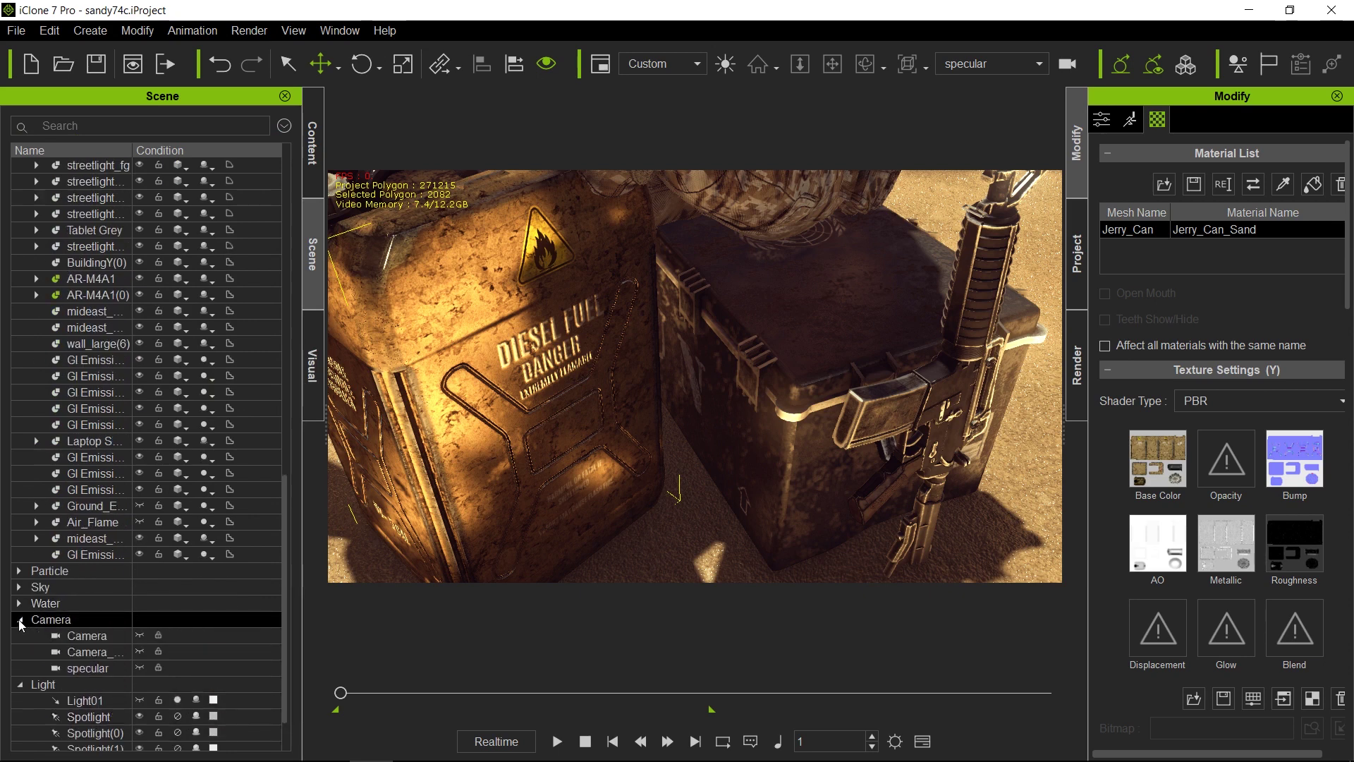
click(159, 668)
right_drag(530, 404, 559, 383)
click(559, 383)
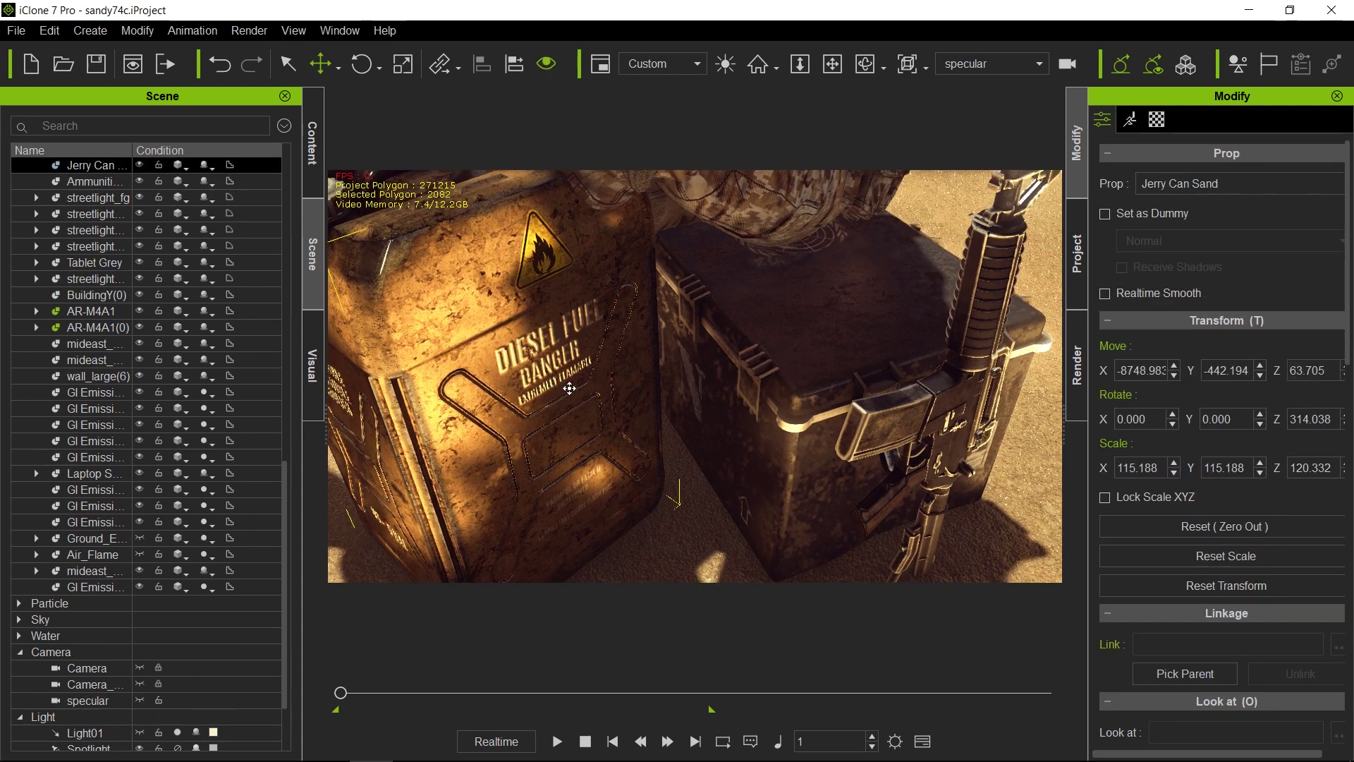
right_drag(608, 441, 588, 249)
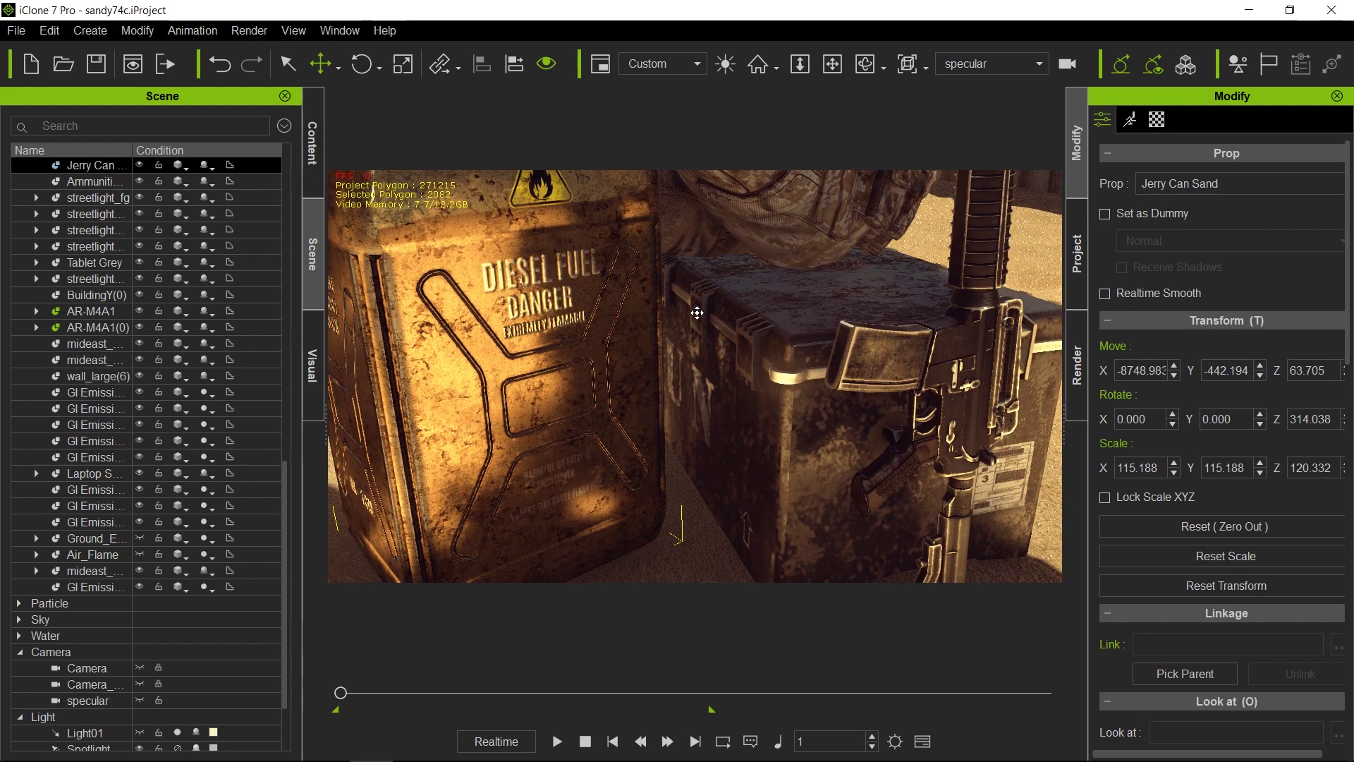
Move the AR-M4A1(0) rifle between the jerry can and crate to about X -8776.8, Y -467.7, and set the specular Noise Effect to 0.0
click(971, 352)
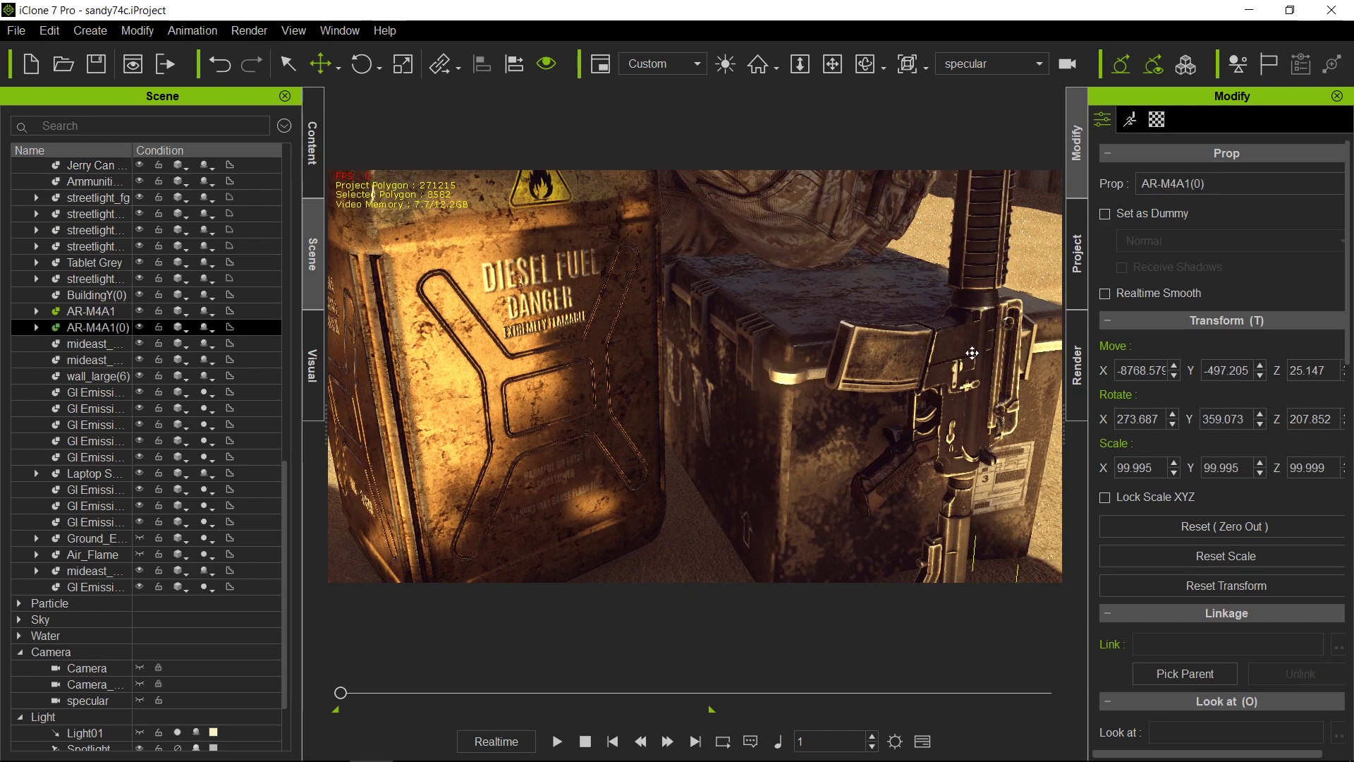
drag(972, 353, 948, 362)
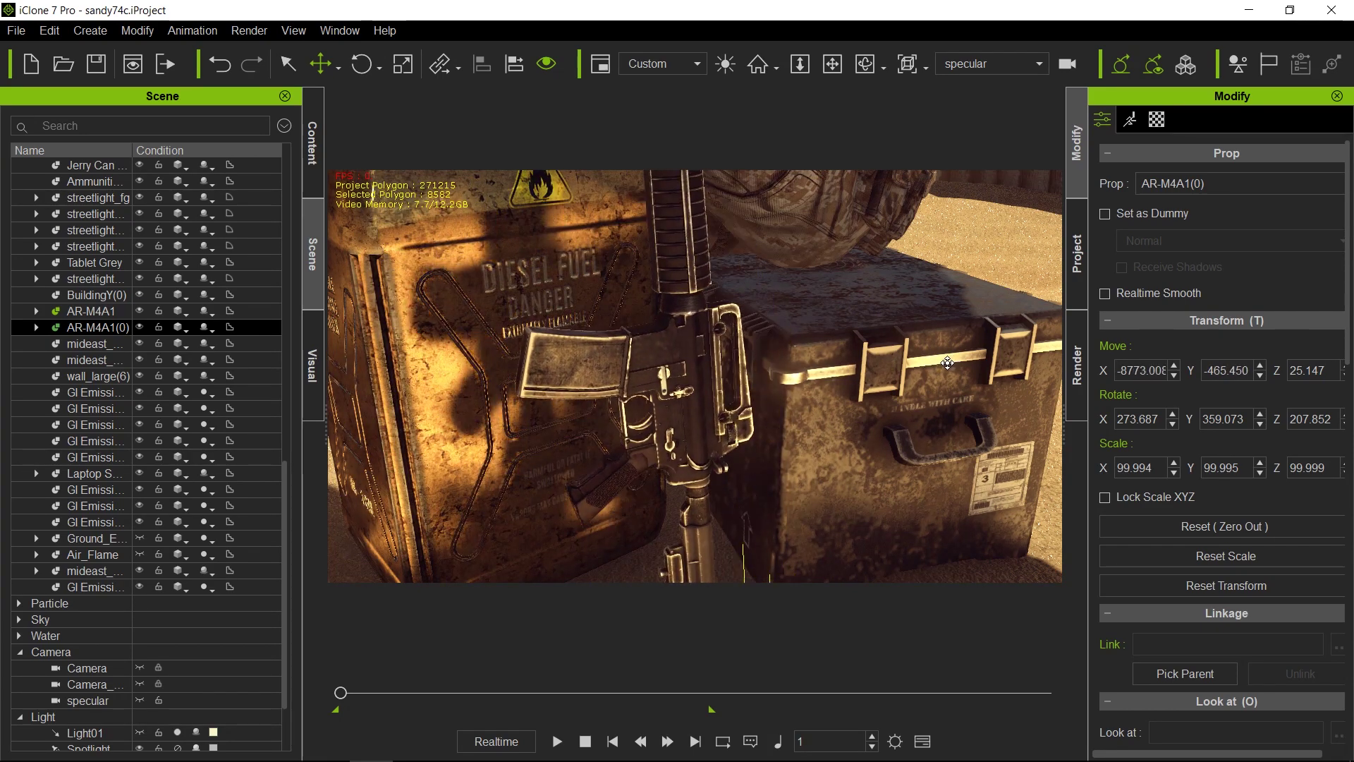
click(313, 372)
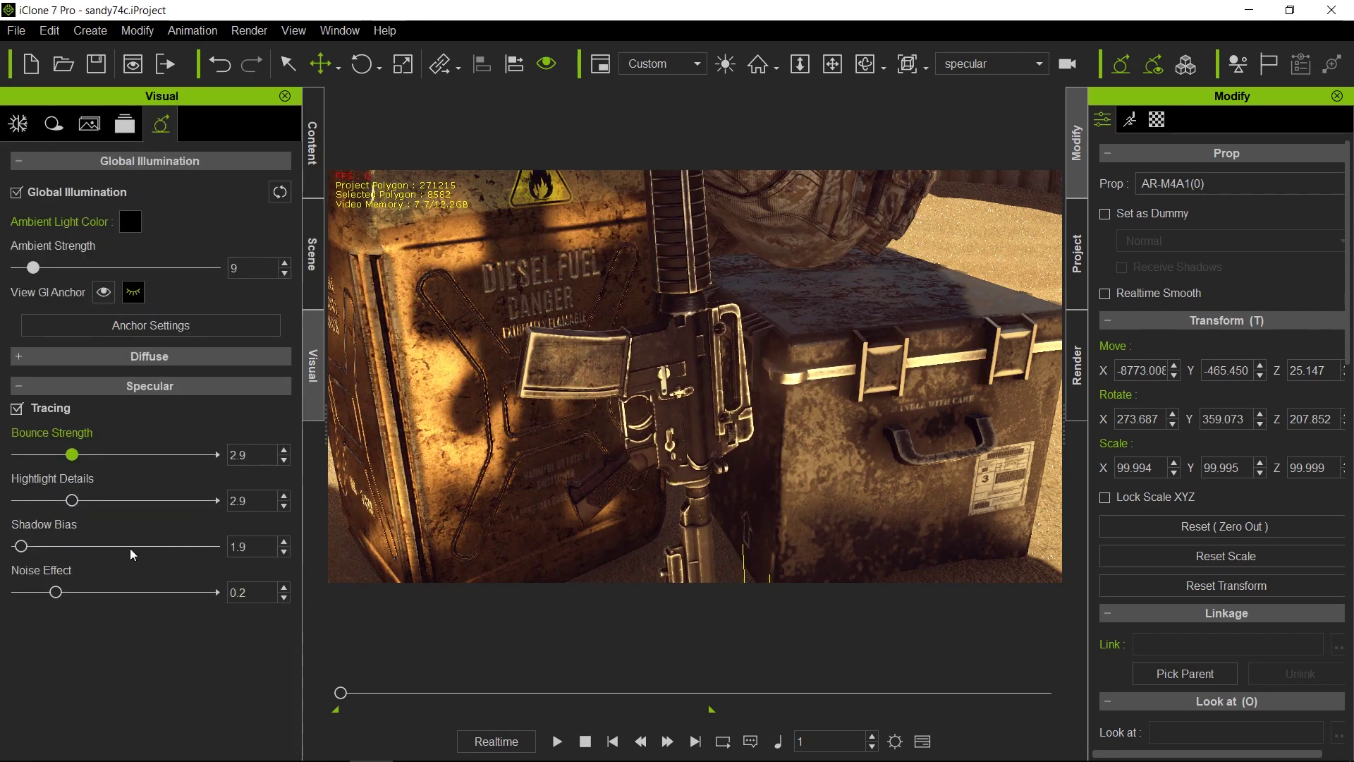
drag(79, 594, 15, 573)
mouse_move(681, 426)
mouse_down()
mouse_move(656, 427)
mouse_move(682, 423)
mouse_up()
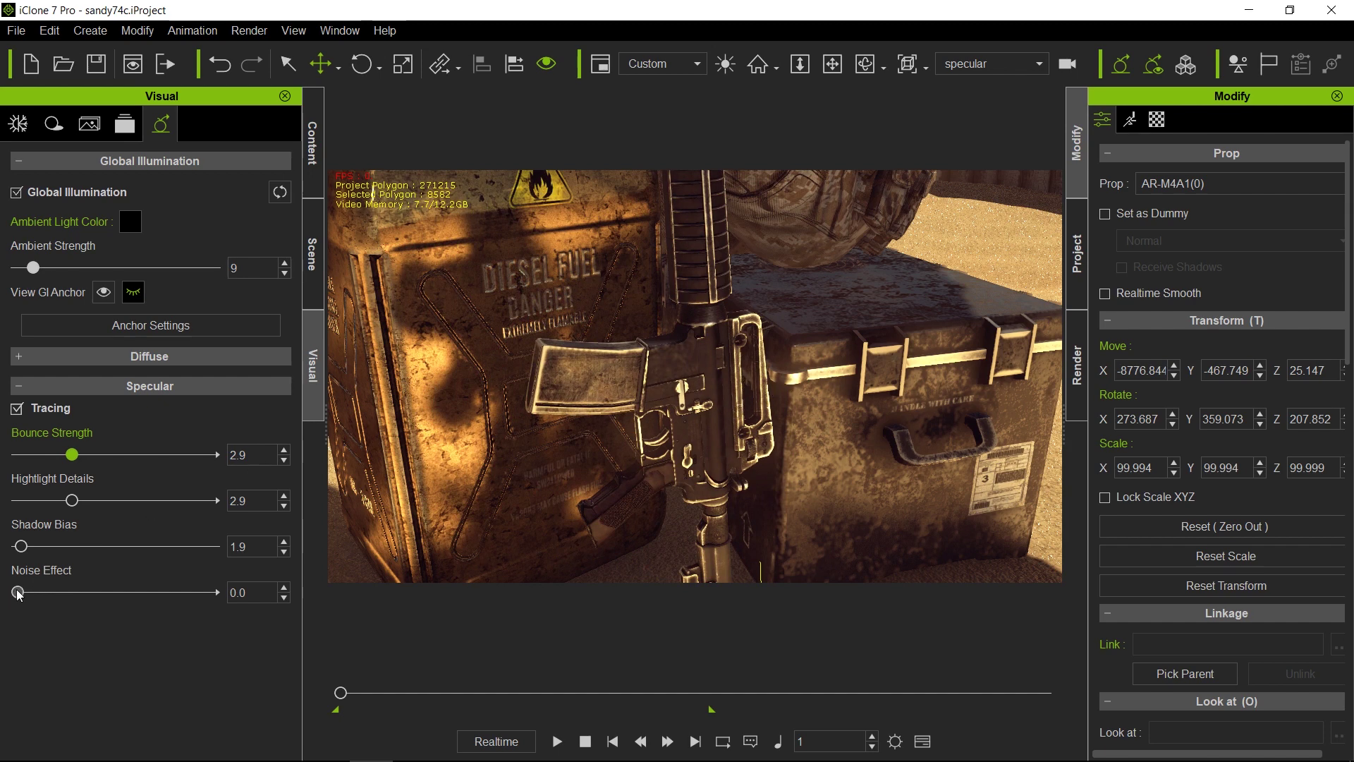
Try a specular Noise Effect of 1.0 and 5.0 on the props
drag(56, 594, 219, 588)
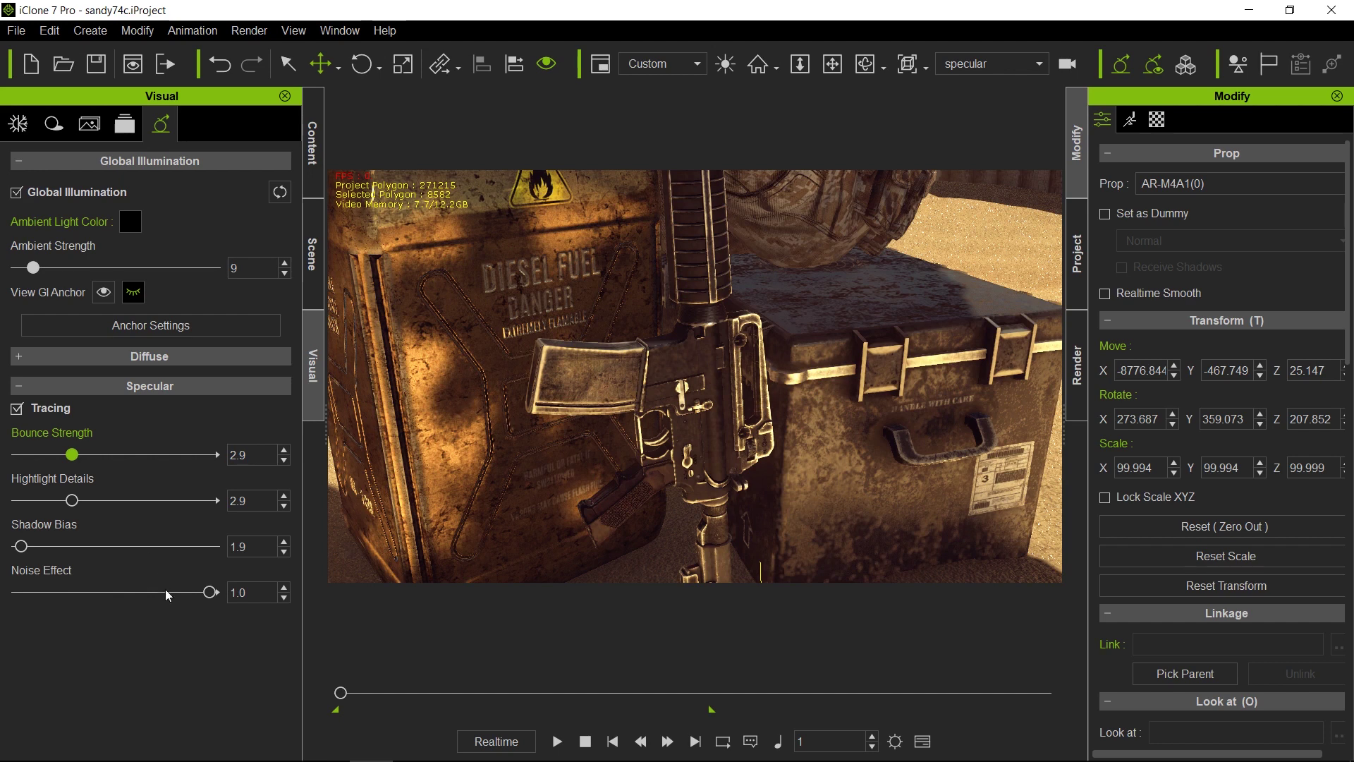
double_click(254, 593)
text(5.0)
key(Return)
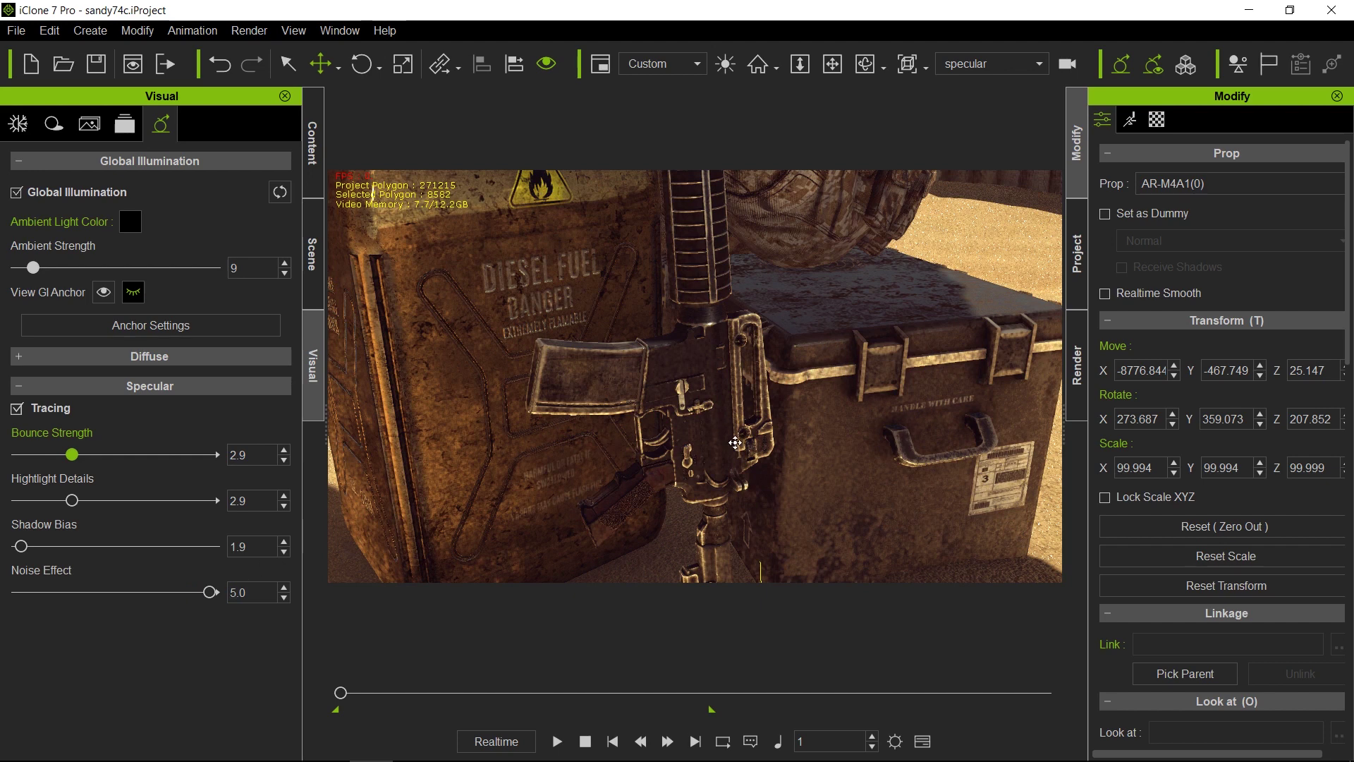
Try Noise Effect values of 1.0, 10.0 and 0.5, return it to 0.0, and expand the Diffuse settings
mouse_move(212, 598)
mouse_down()
mouse_move(92, 594)
mouse_move(226, 594)
mouse_up()
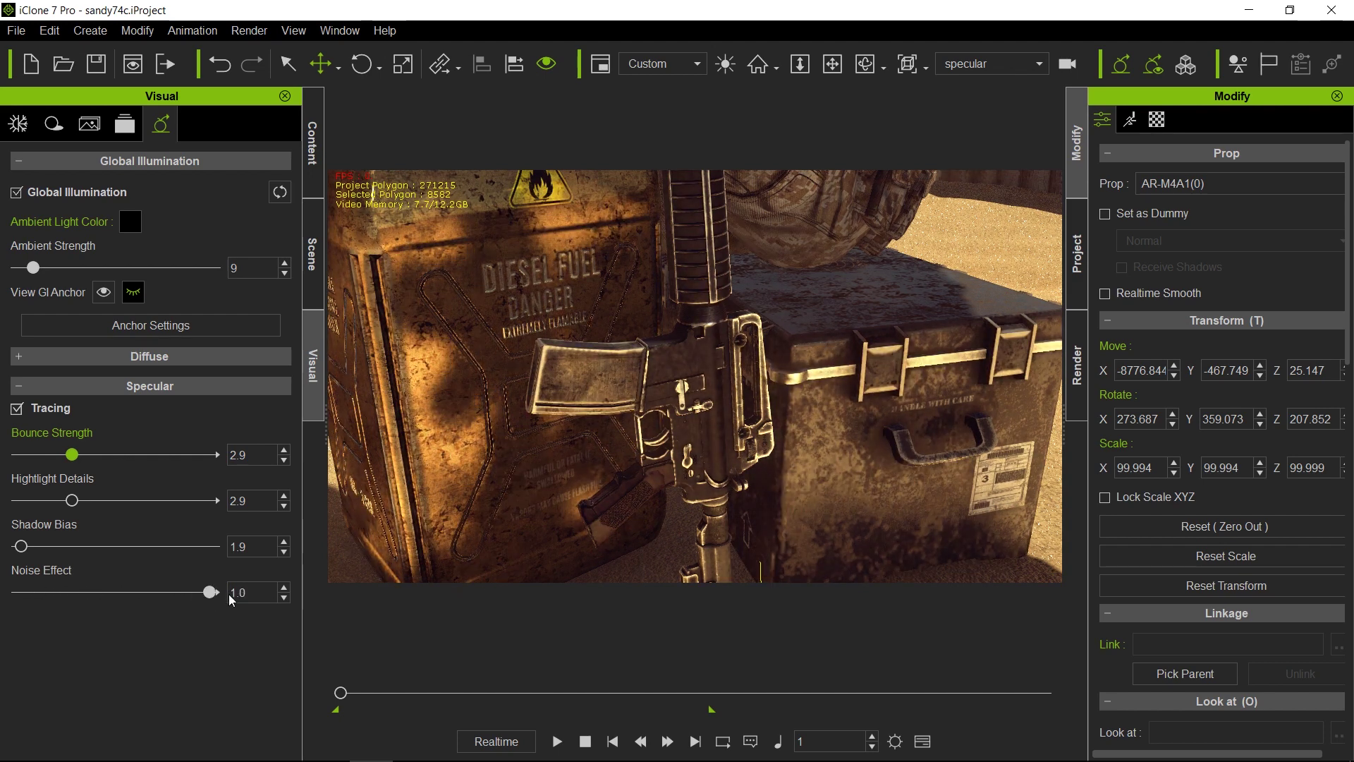
double_click(218, 591)
text(10)
key(Return)
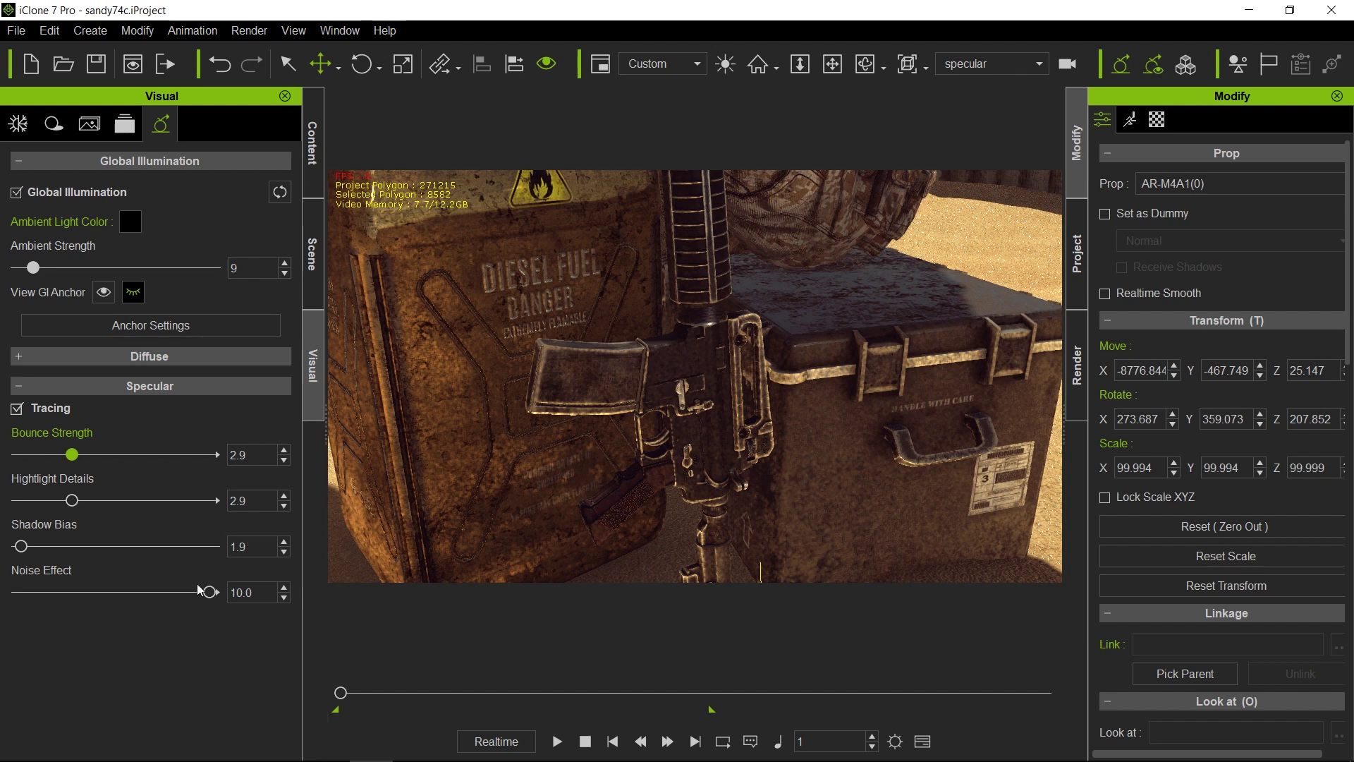
drag(204, 592, 137, 599)
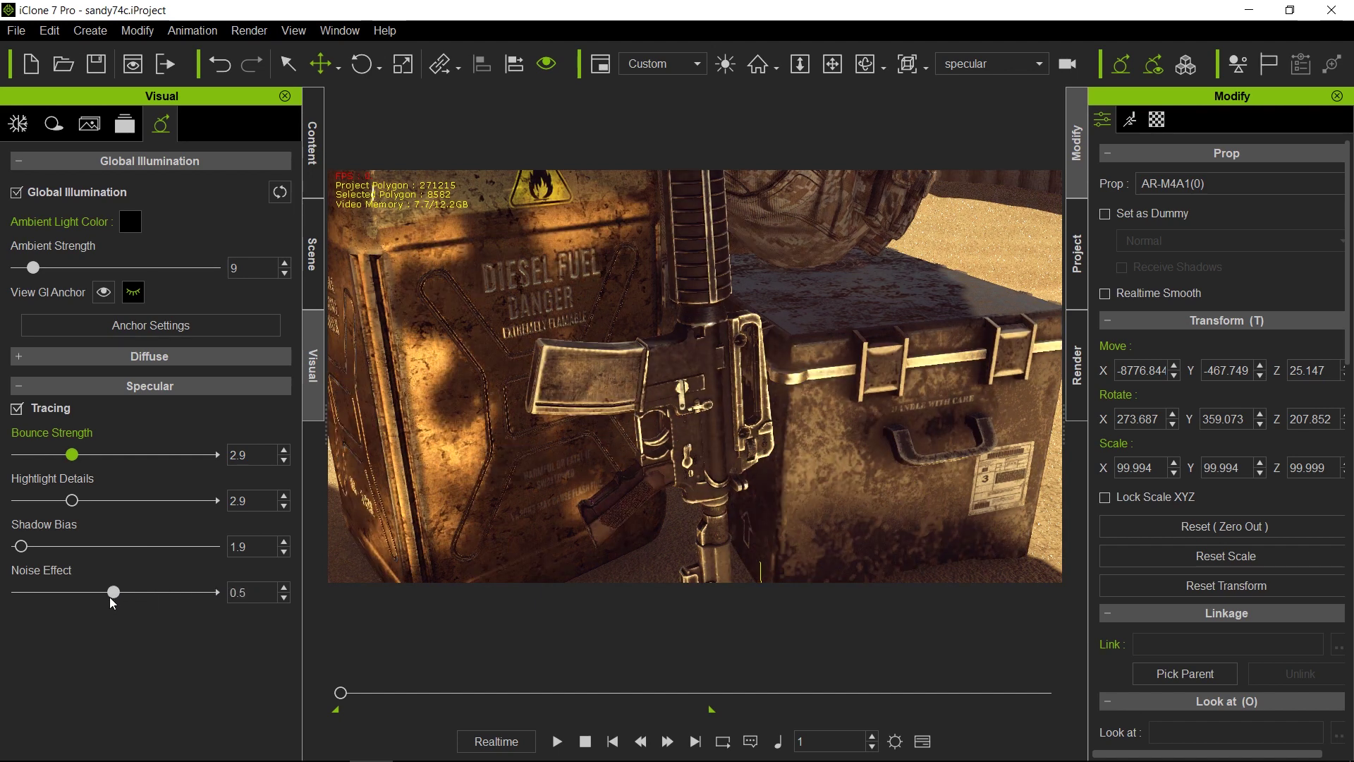
drag(46, 599, 4, 600)
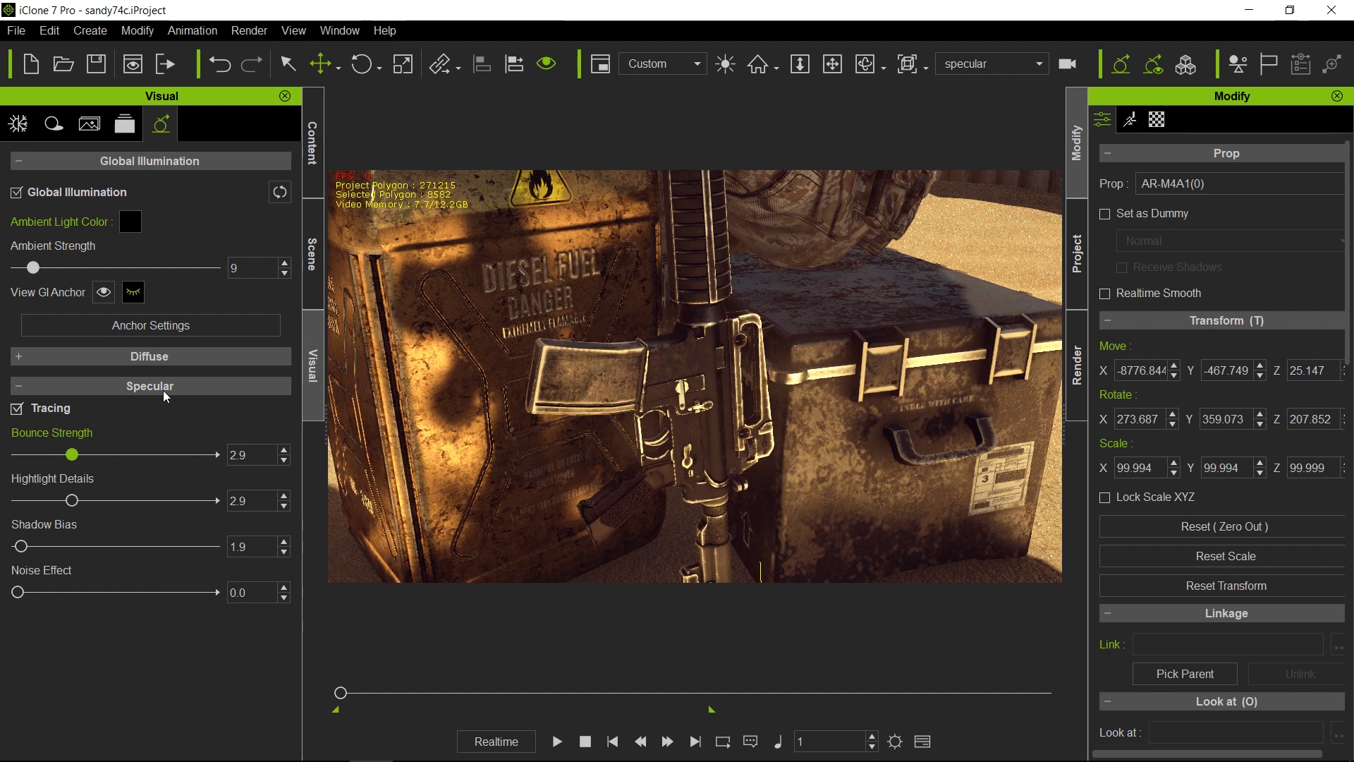
click(17, 357)
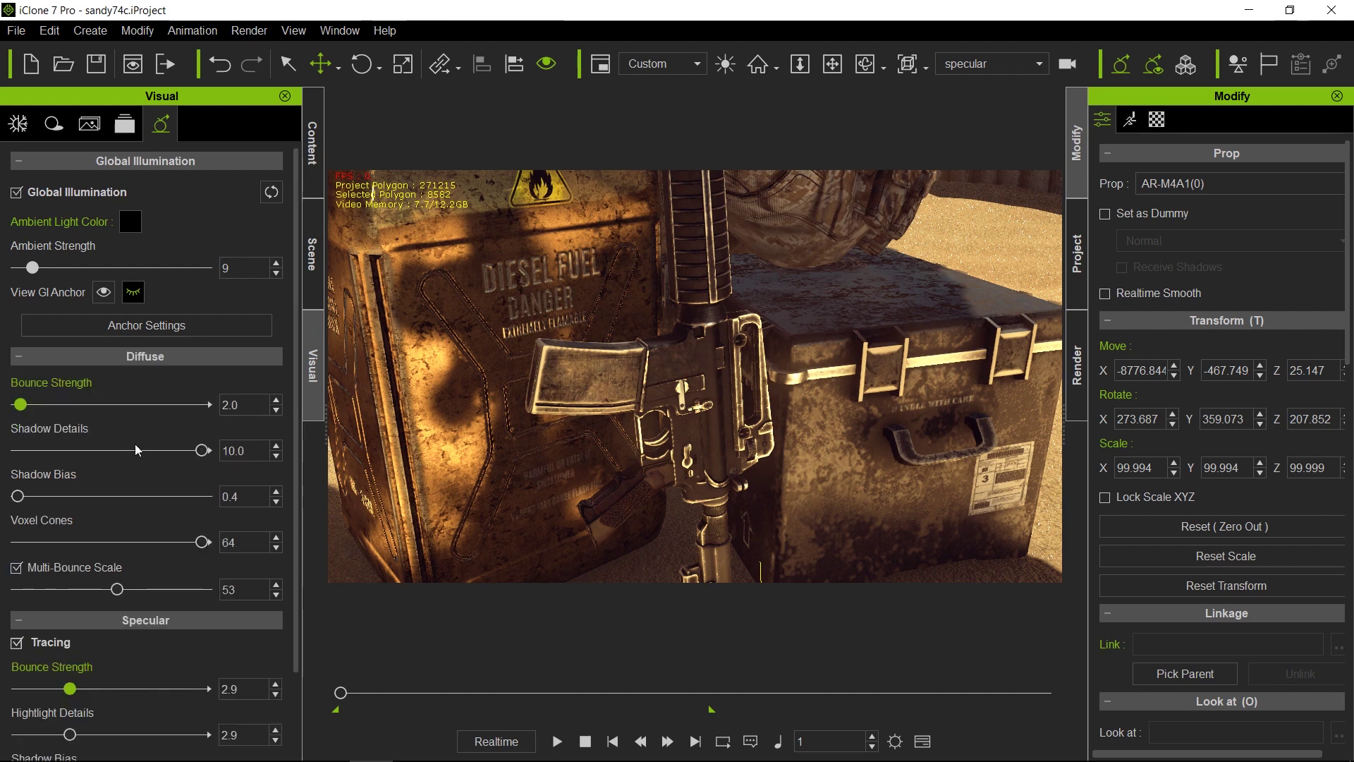